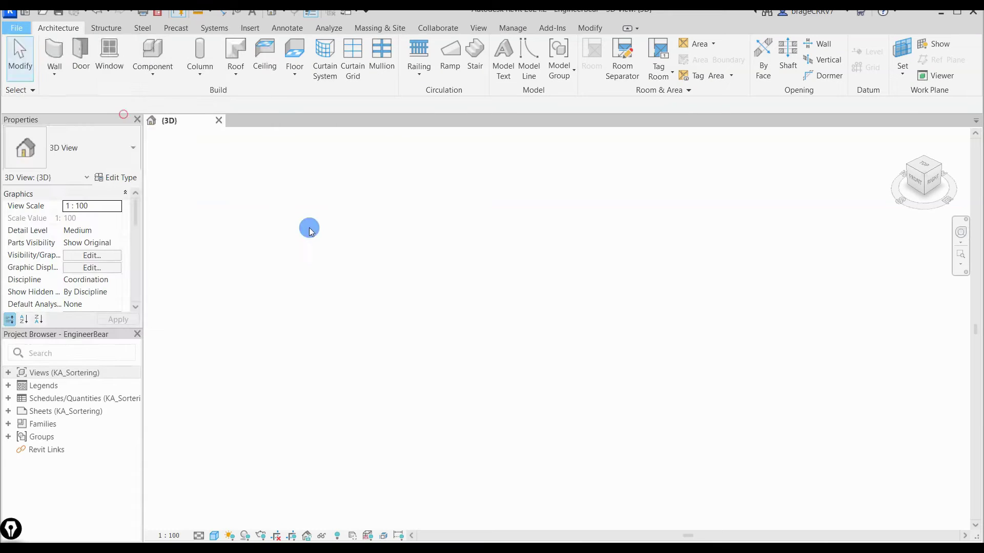
Create a new family from the Metric Generic Model Adaptive template.
scroll(514, 315, "down", 4)
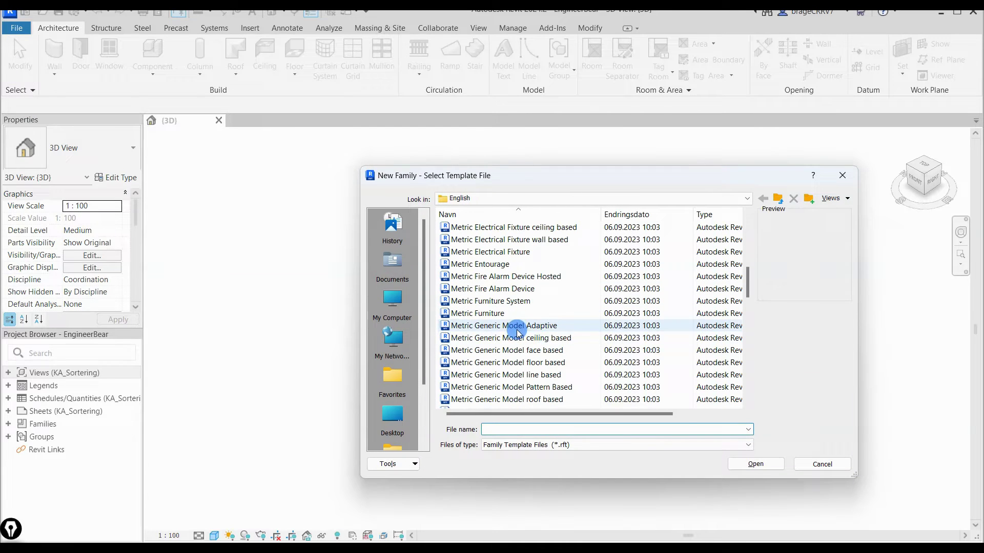
left_click(517, 332)
left_click(754, 464)
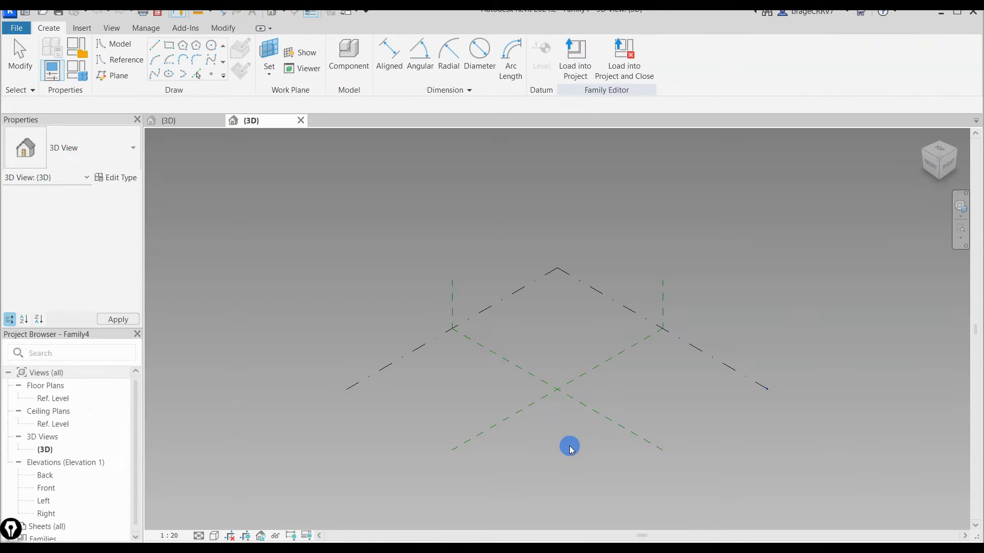
Set the reference level as the work plane, show the work plane and switch to a top view.
left_click(270, 54)
left_click(430, 342)
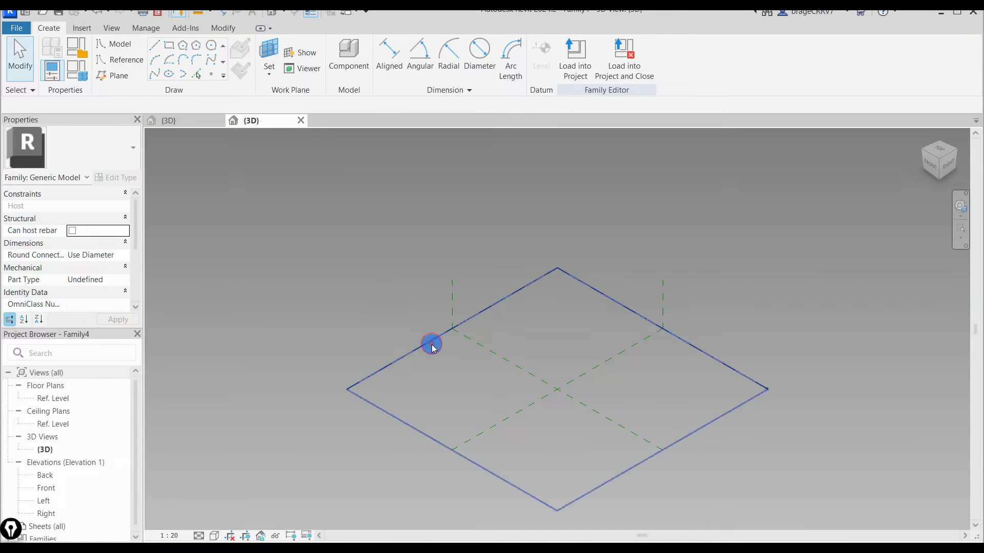
left_click(300, 52)
middle_click_drag(572, 346, 485, 420, "shift")
middle_click_drag(784, 177, 960, 218, "shift")
left_click(938, 152)
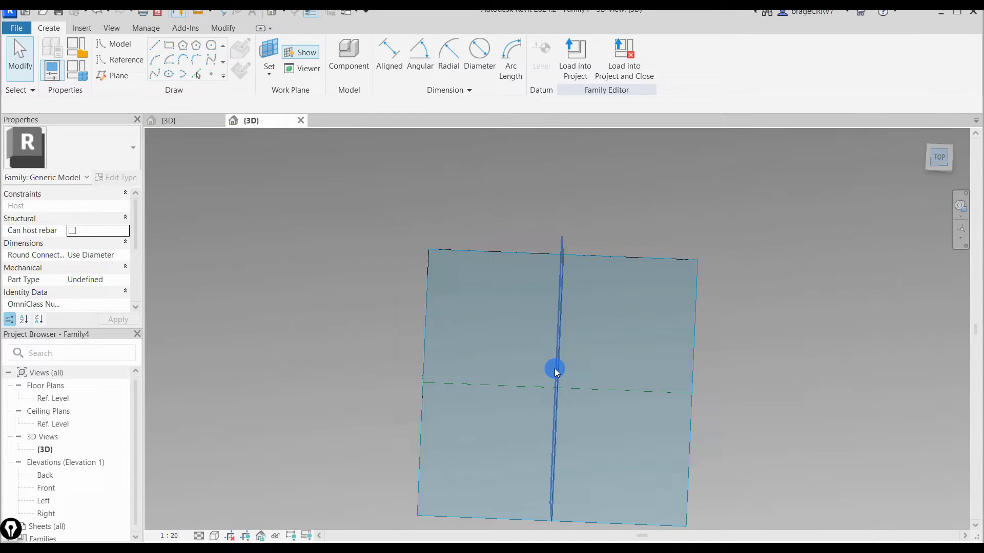
scroll(541, 336, "up", 2)
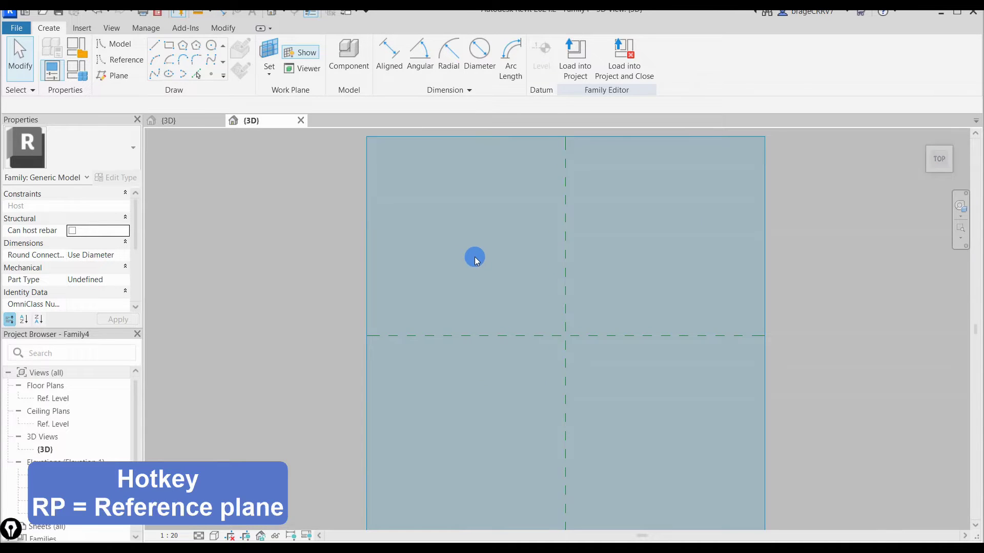
Draw two vertical reference planes about 4620 and 6420 mm left of centre and a horizontal one about 5220 mm below centre.
key("r")
key("p")
left_click(505, 273)
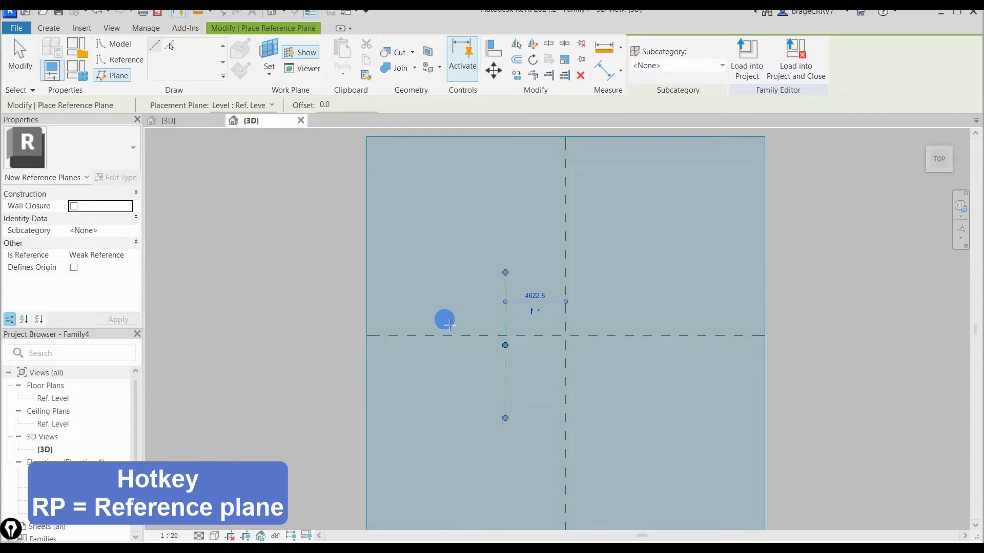
left_click(482, 273)
left_click(482, 424)
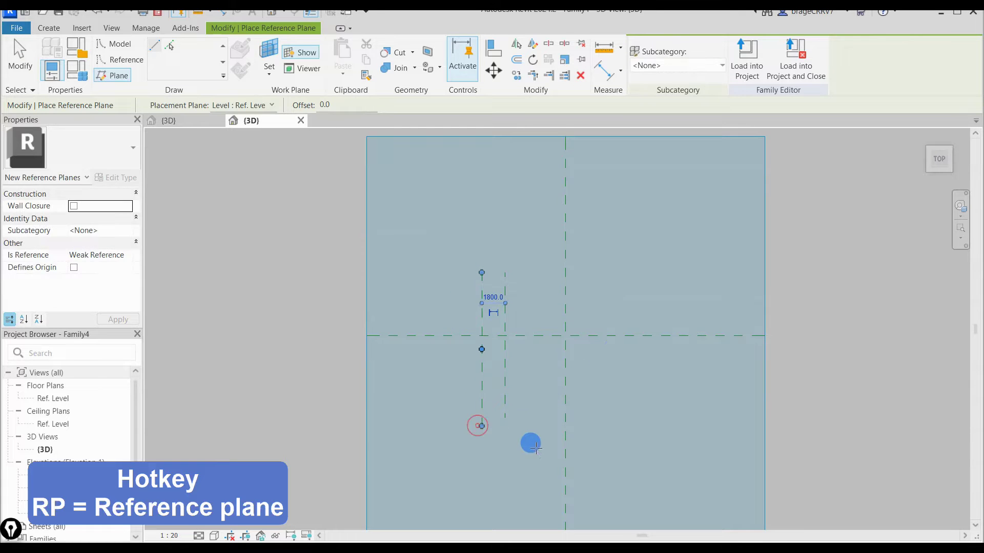
left_click(414, 404)
left_click(681, 404)
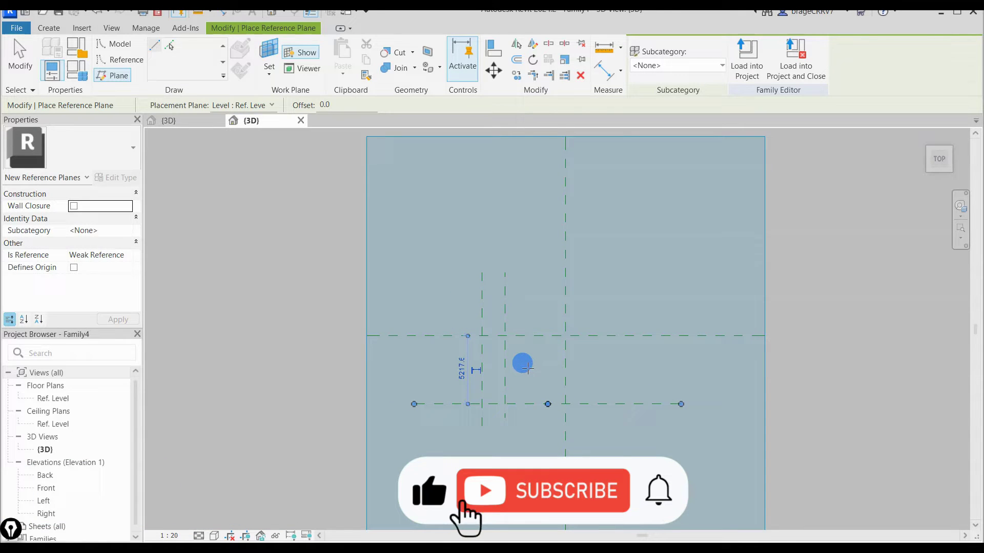
key("Escape")
Mirror the two left vertical reference planes about the central vertical reference plane.
left_click_drag(529, 375, 470, 359)
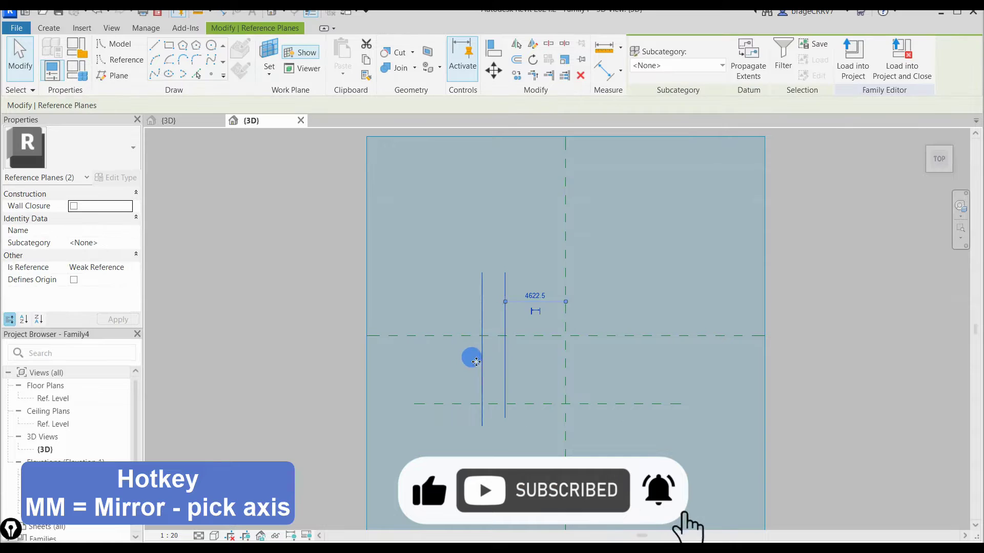
key("m")
key("m")
left_click(567, 372)
key("Escape")
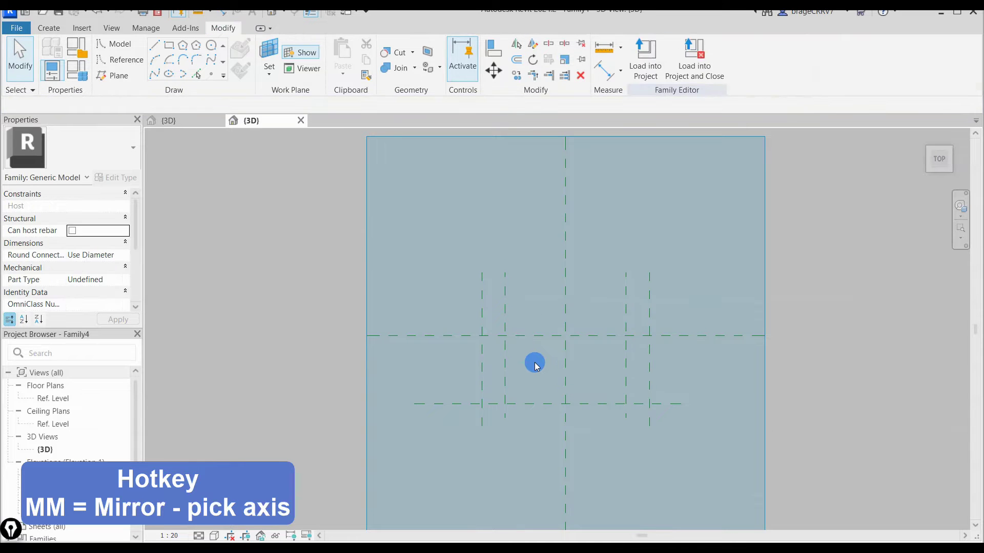
scroll(543, 370, "up", 2)
scroll(545, 367, "up", 1)
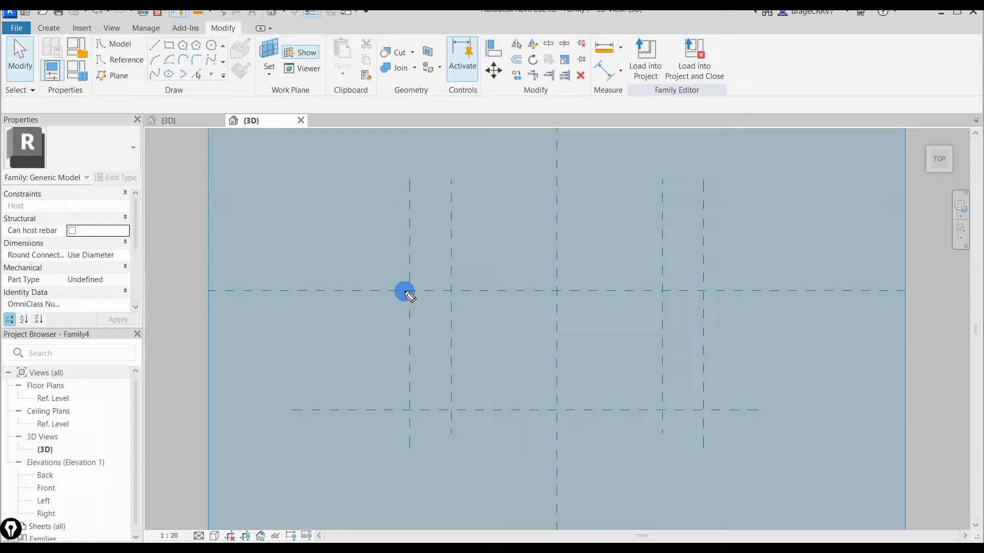
mouse_move(406, 293)
left_mouse_down()
mouse_move(663, 290)
mouse_move(658, 393)
mouse_move(456, 411)
left_mouse_up()
left_click_drag(398, 290, 455, 416)
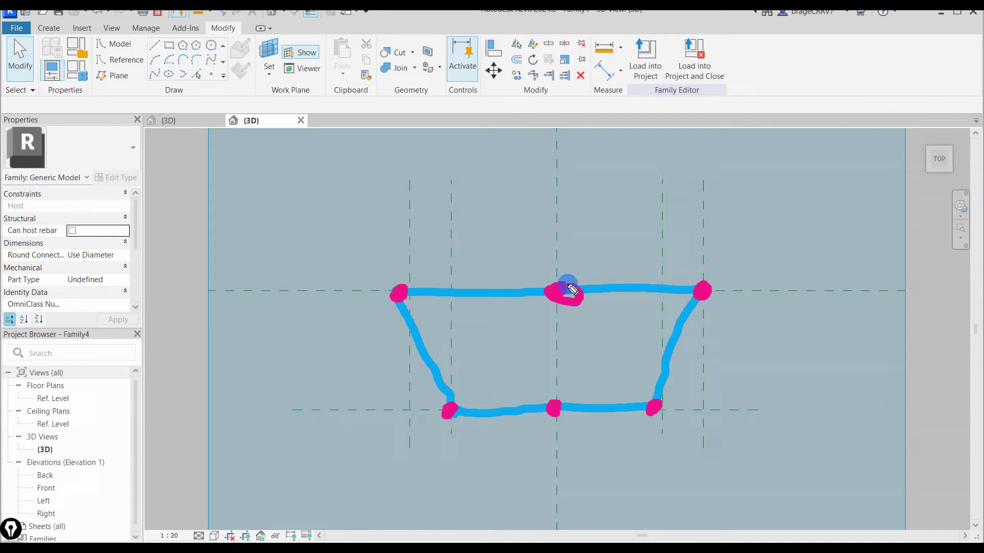
left_click_drag(511, 258, 518, 249)
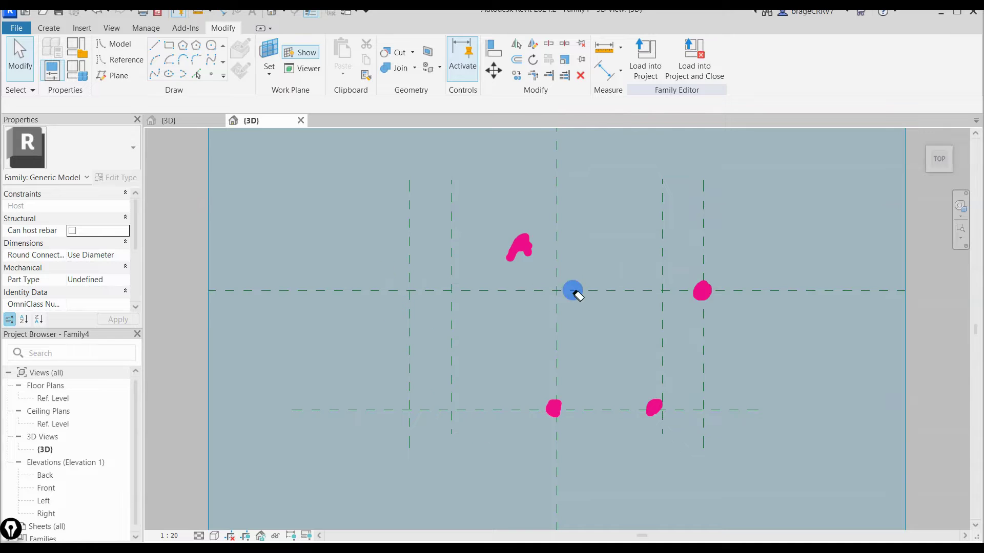
left_click_drag(656, 409, 514, 418)
key("ctrl+shift+2")
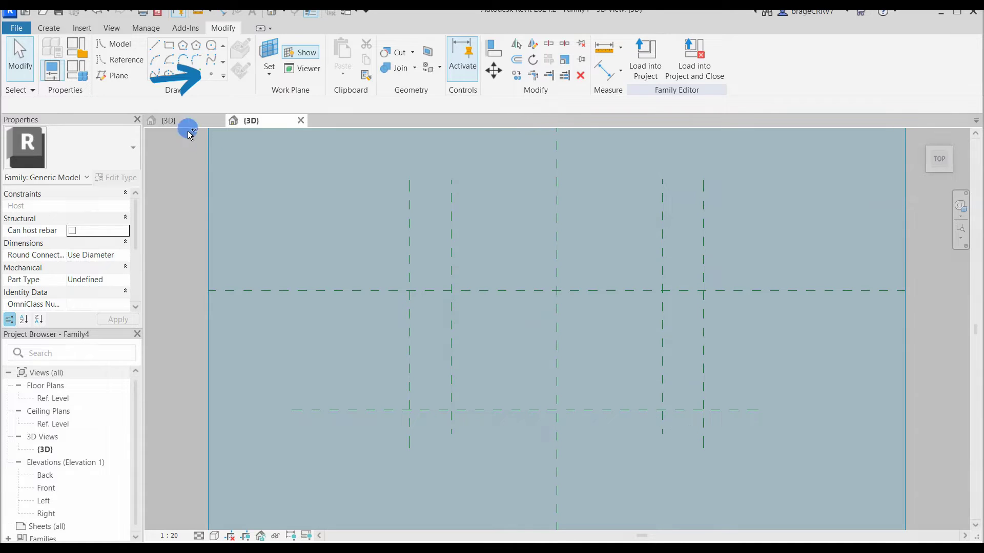
Place a reference point at the intersection of the two central reference planes and make it adaptive.
left_click(214, 76)
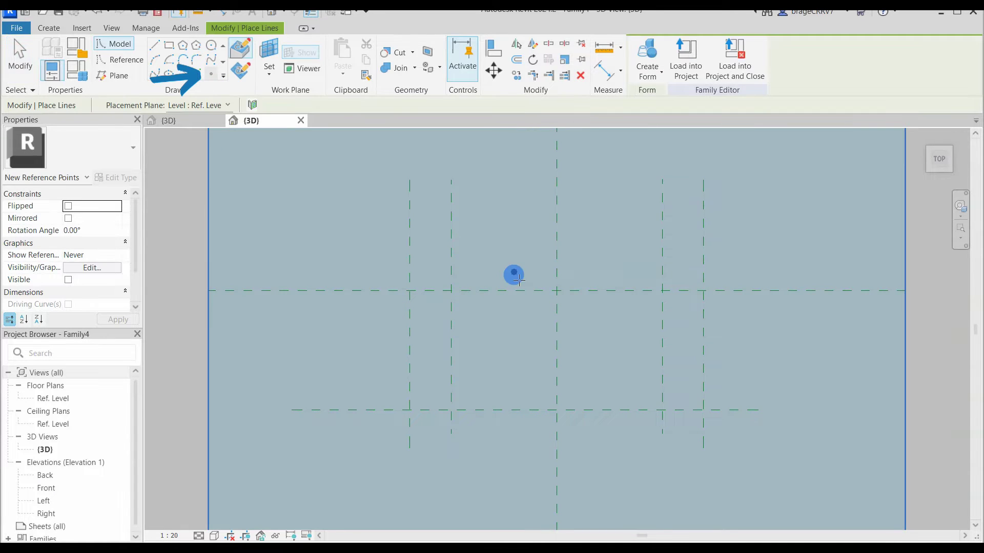
left_click(554, 290)
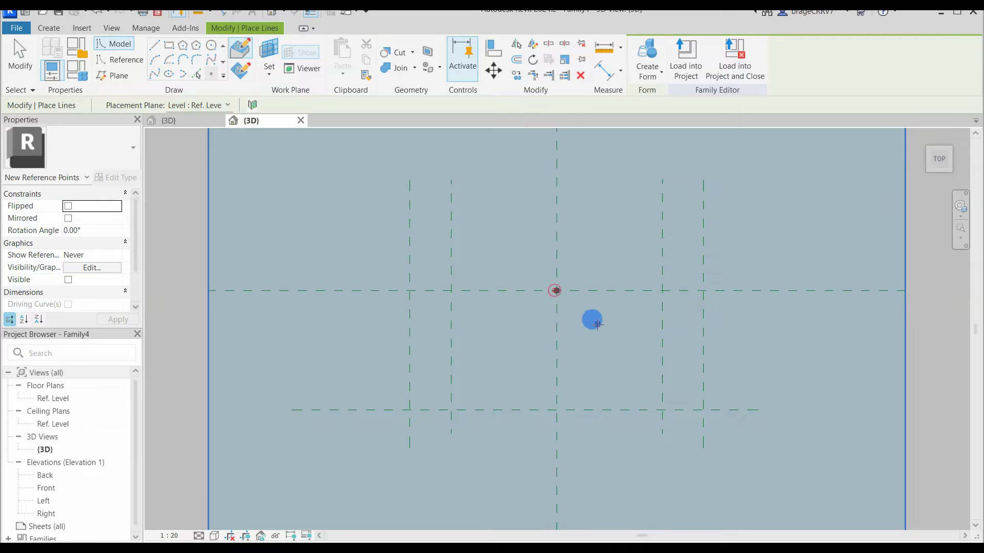
key("Escape")
left_click(557, 291)
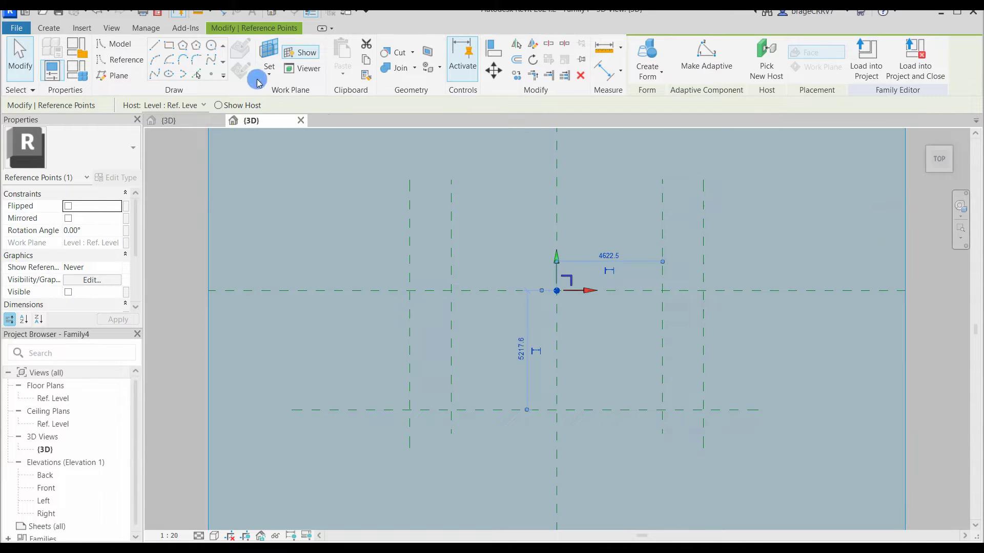
left_click(702, 61)
left_click(610, 333)
Set the adaptive point's vertical plane along the central front-to-back axis as work plane and place two coincident reference points at its centre.
middle_click_drag(586, 341, 561, 360, "shift")
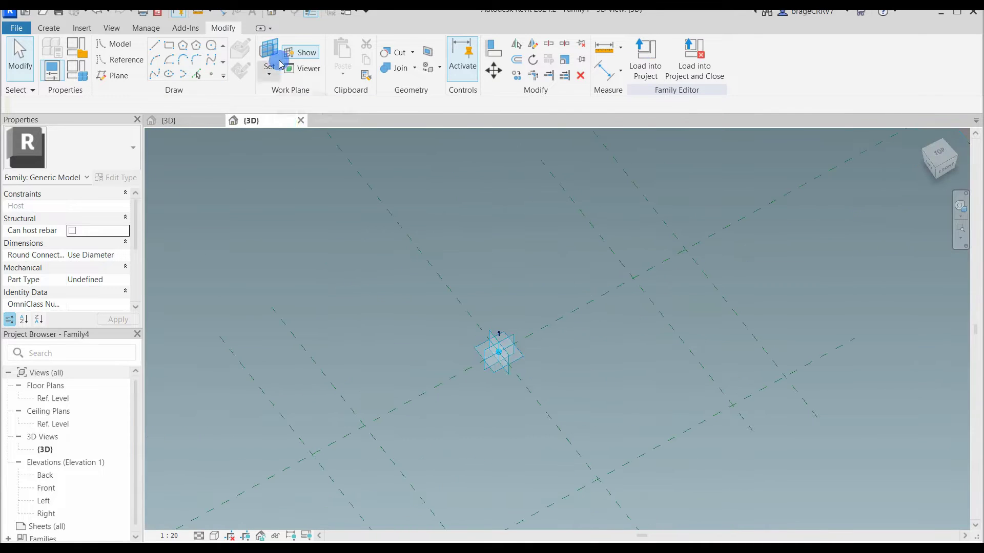
left_click(275, 53)
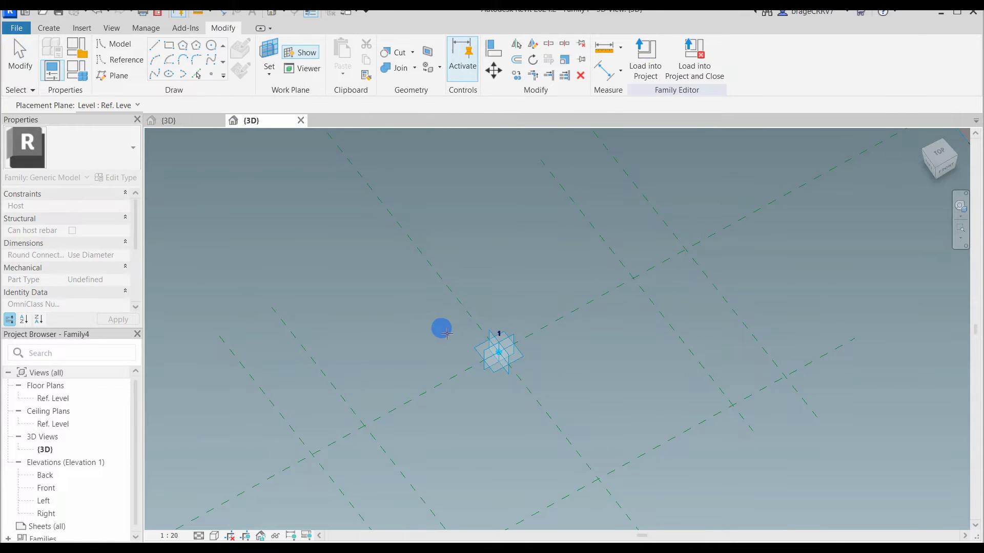
left_click(489, 335)
left_click(241, 72)
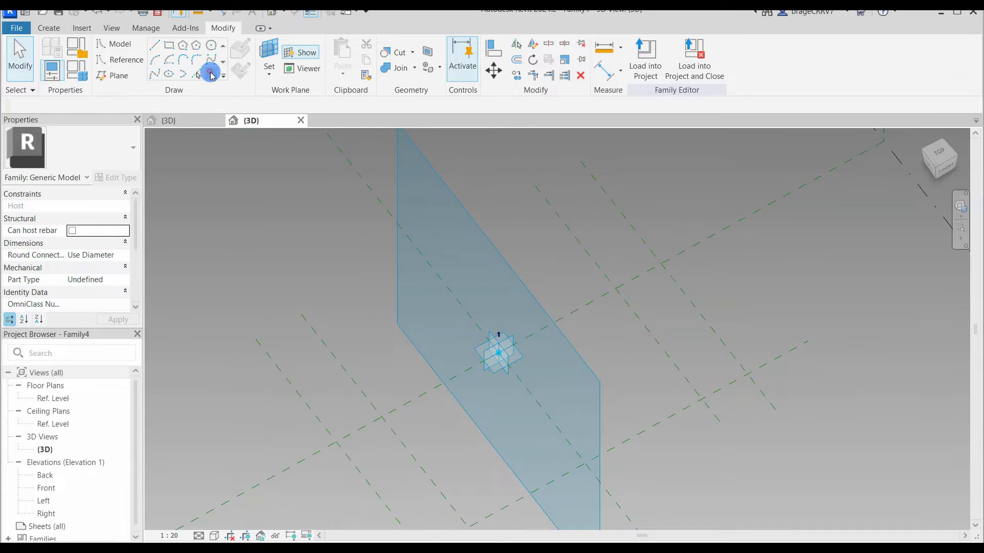
left_click(211, 75)
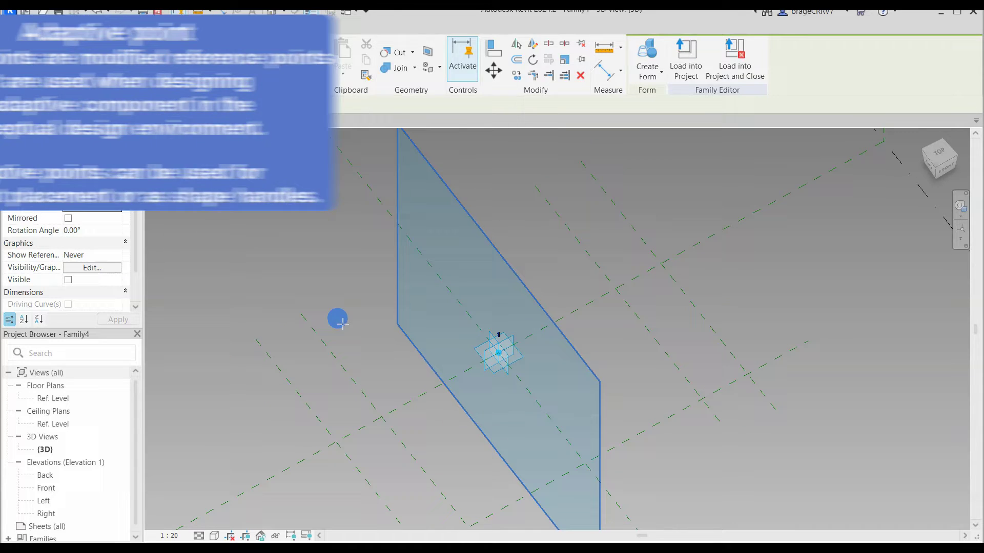
left_click(499, 354)
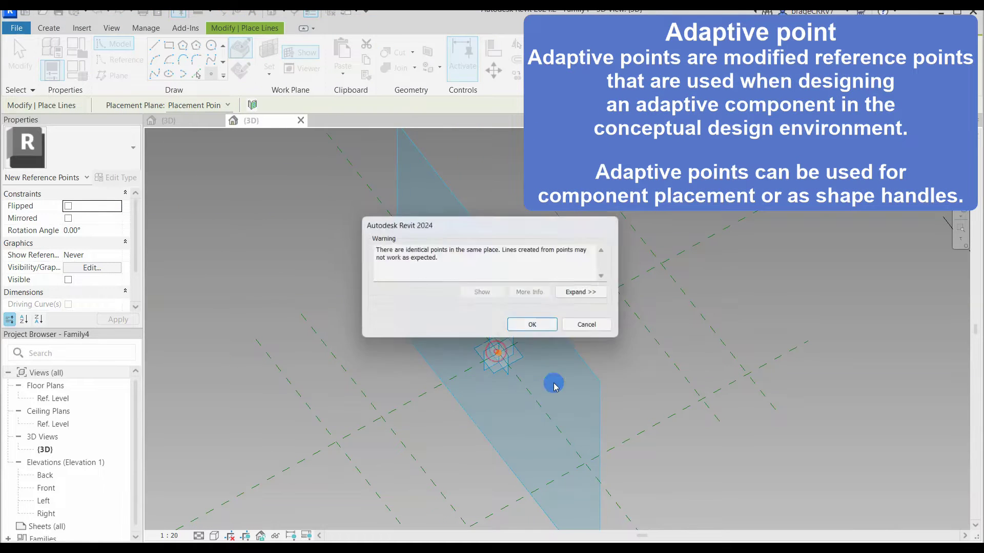
left_click(527, 324)
key("Escape")
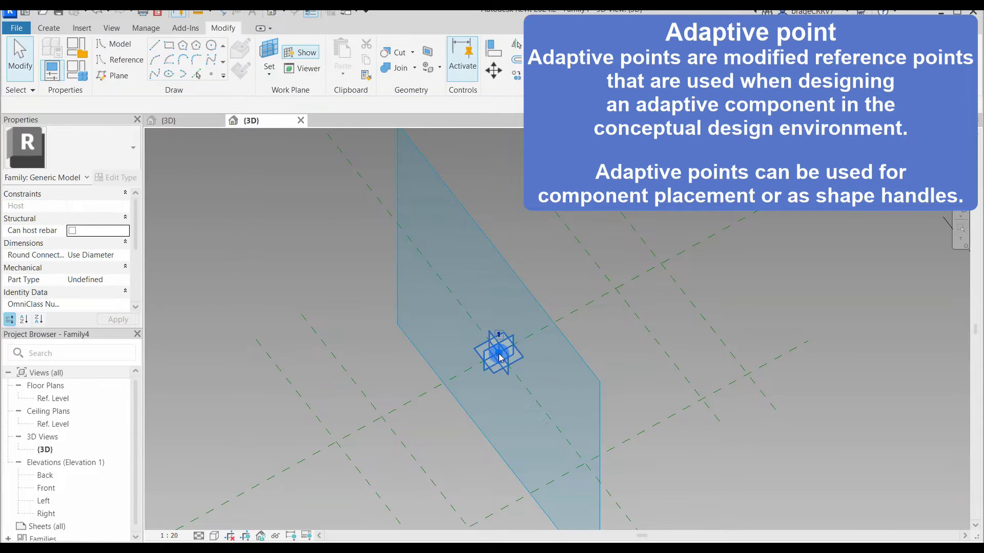
Set the offset of one reference point hosted on the adaptive point to 500.
left_click(498, 352)
left_click(84, 280)
scroll(85, 280, "down", 1)
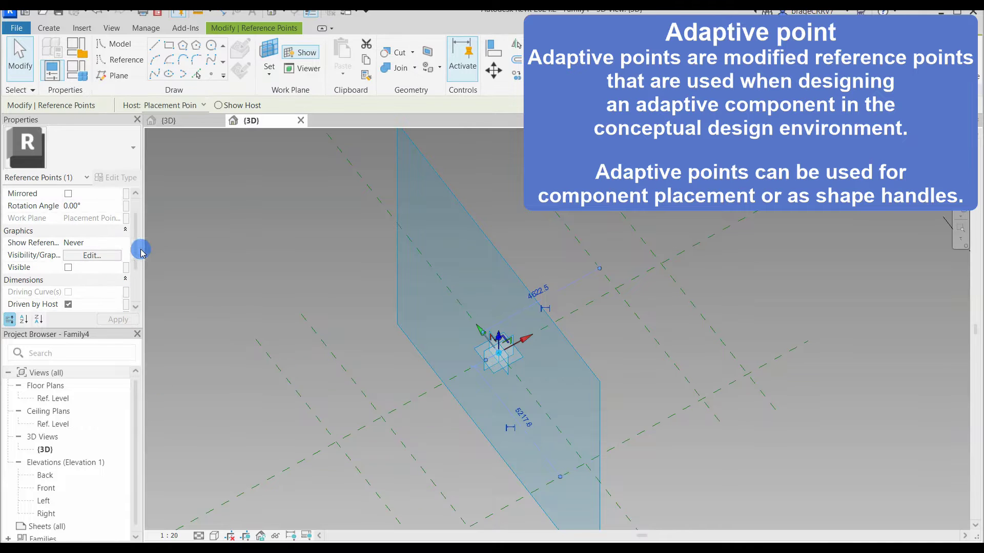
left_click_drag(144, 248, 192, 247)
scroll(93, 283, "down", 3)
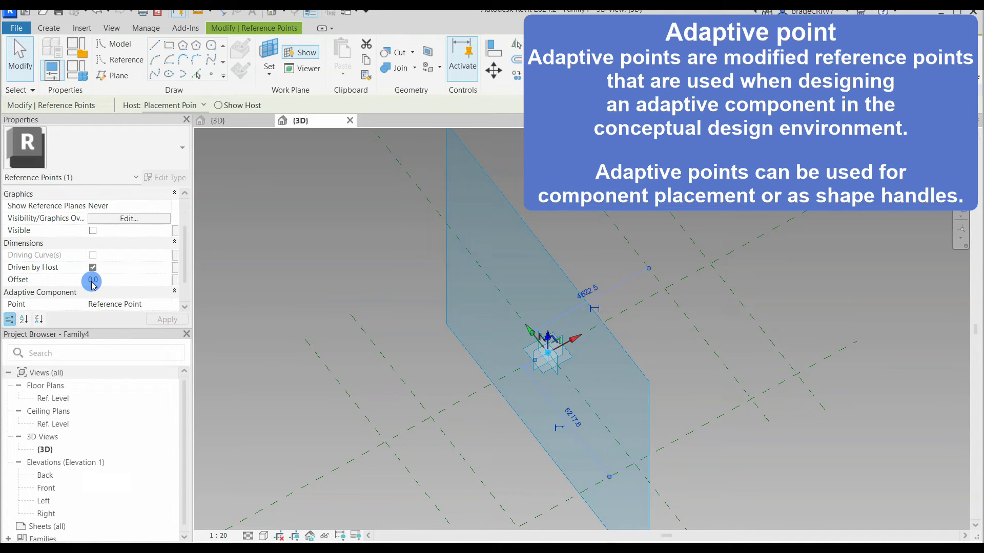
left_click(92, 282)
scroll(93, 283, "down", 1)
scroll(90, 280, "up", 2)
scroll(90, 281, "down", 2)
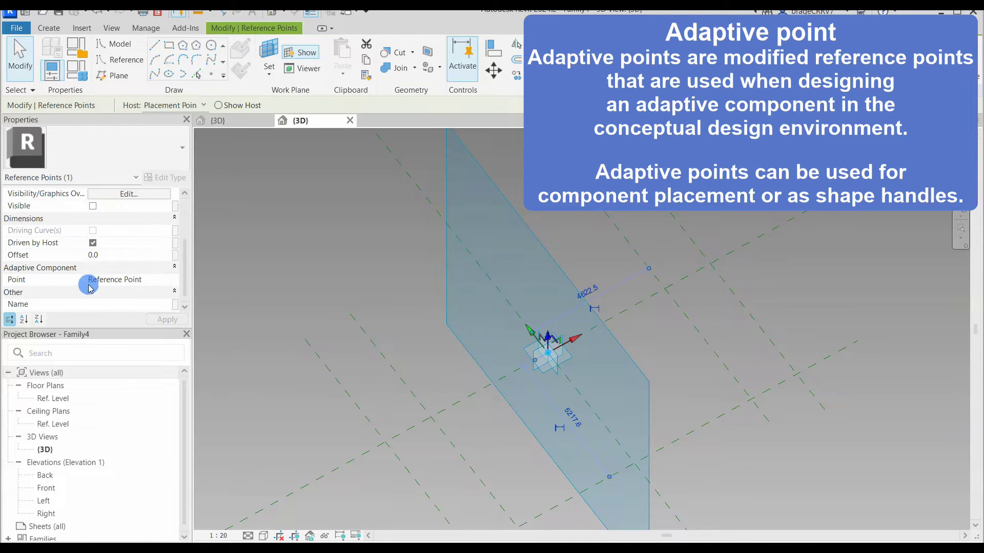
left_click(108, 255)
type("500")
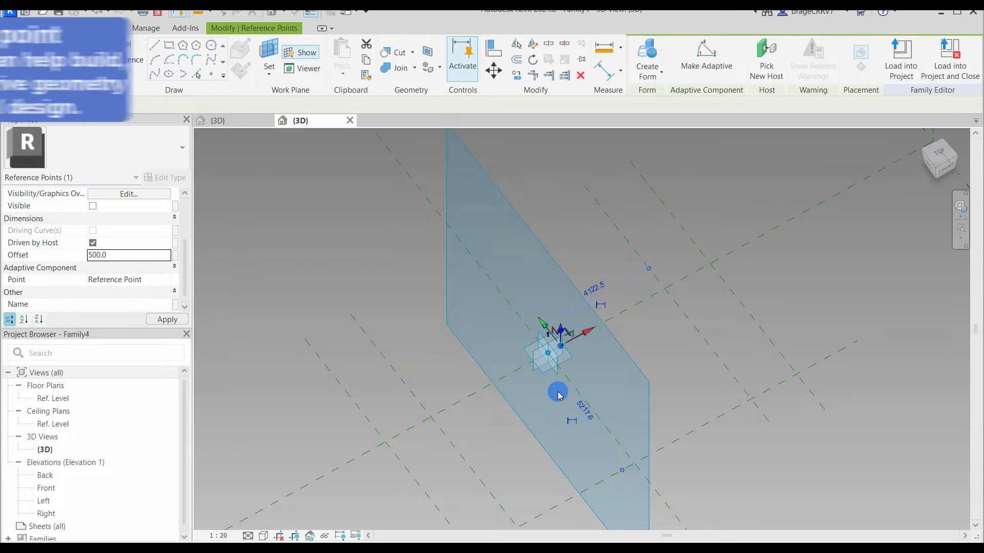
Move the two hosted reference points along the central horizontal plane onto the outermost right and left reference planes, one on each side.
left_click_drag(575, 339, 744, 257)
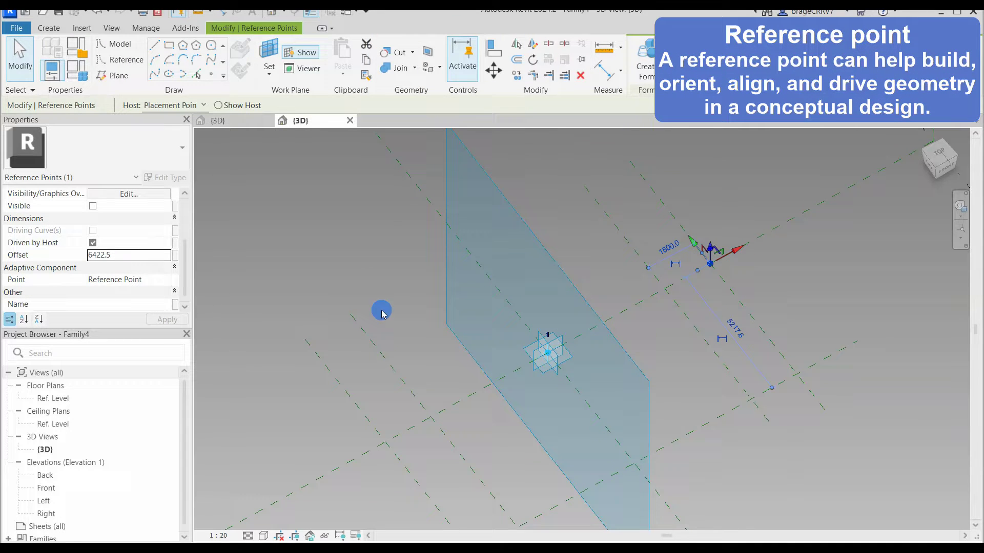
left_click(435, 340)
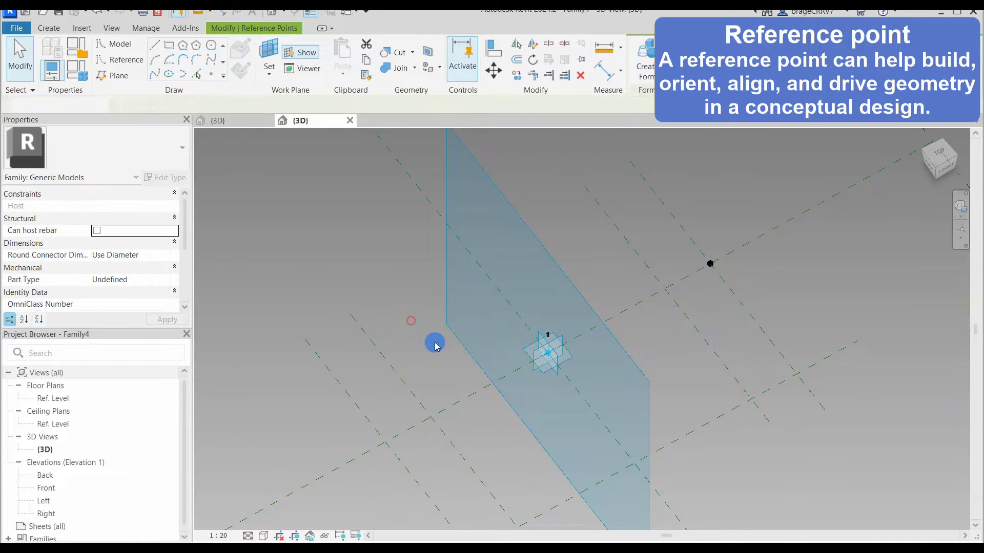
left_click(547, 357)
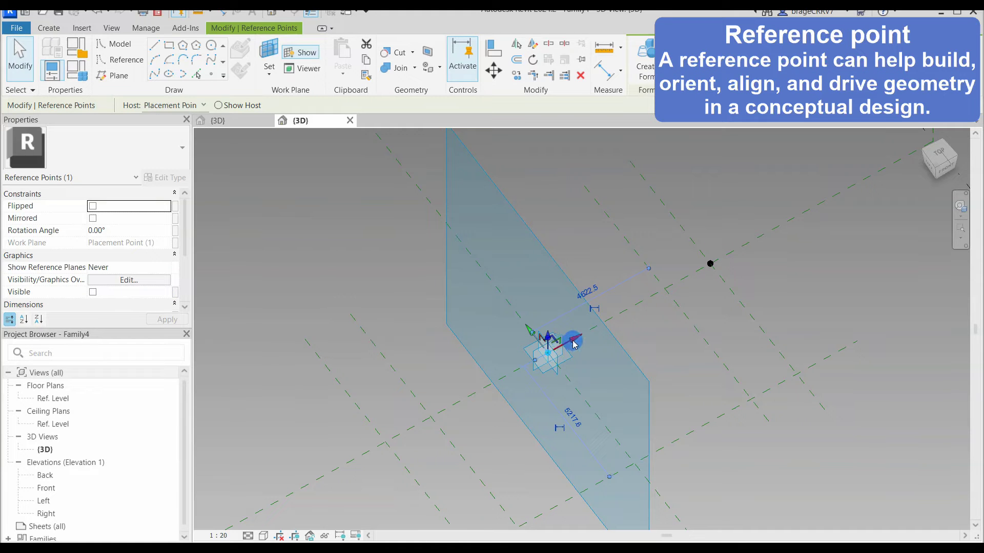
left_click_drag(574, 346, 412, 432)
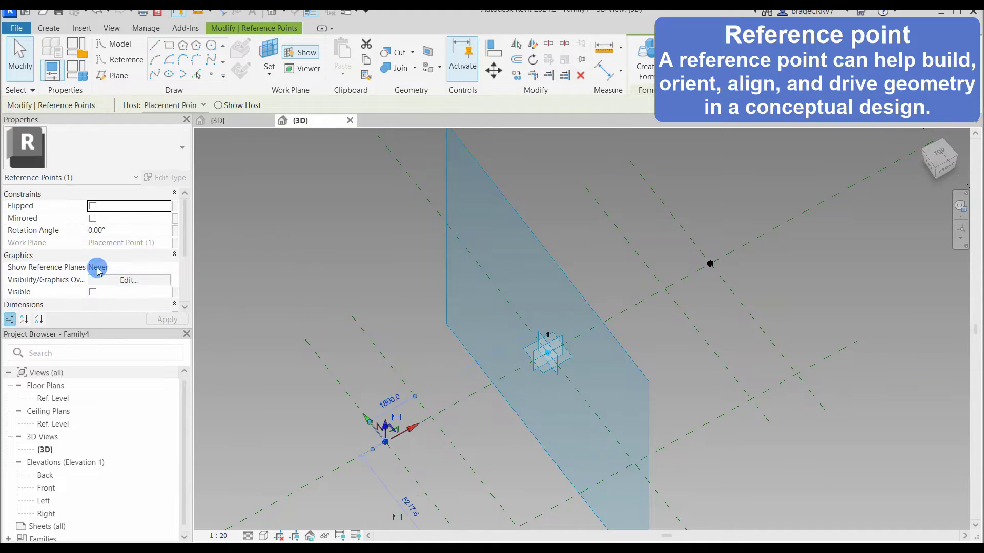
scroll(97, 269, "down", 3)
left_click(424, 340)
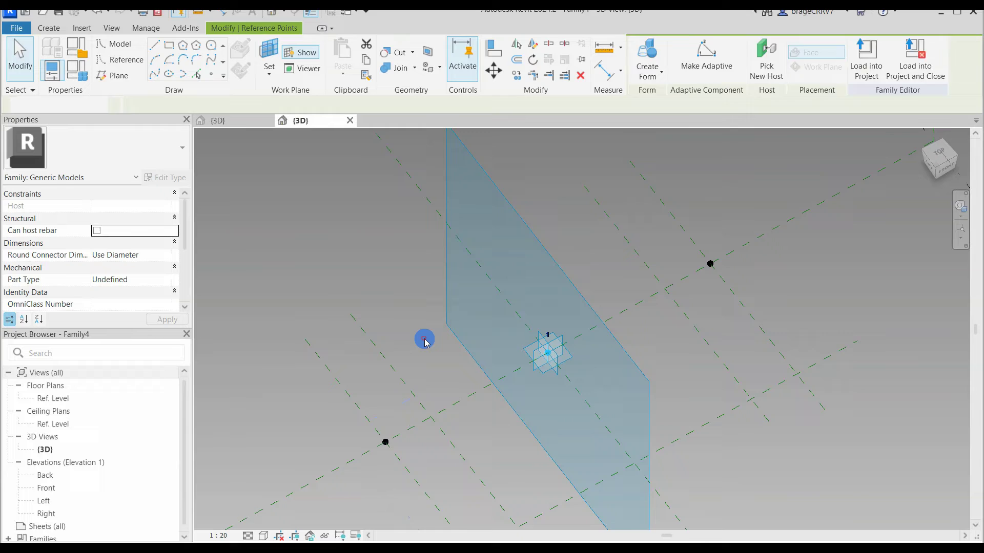
Set the work plane to the adaptive point's vertical plane that runs through the two outer reference points.
middle_click_drag(425, 339, 401, 430, "shift")
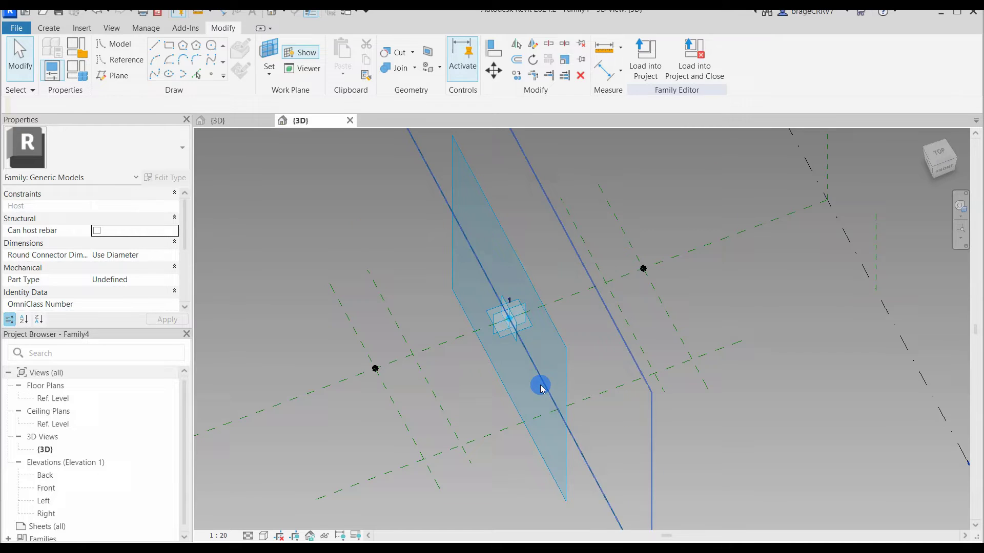
left_click(267, 52)
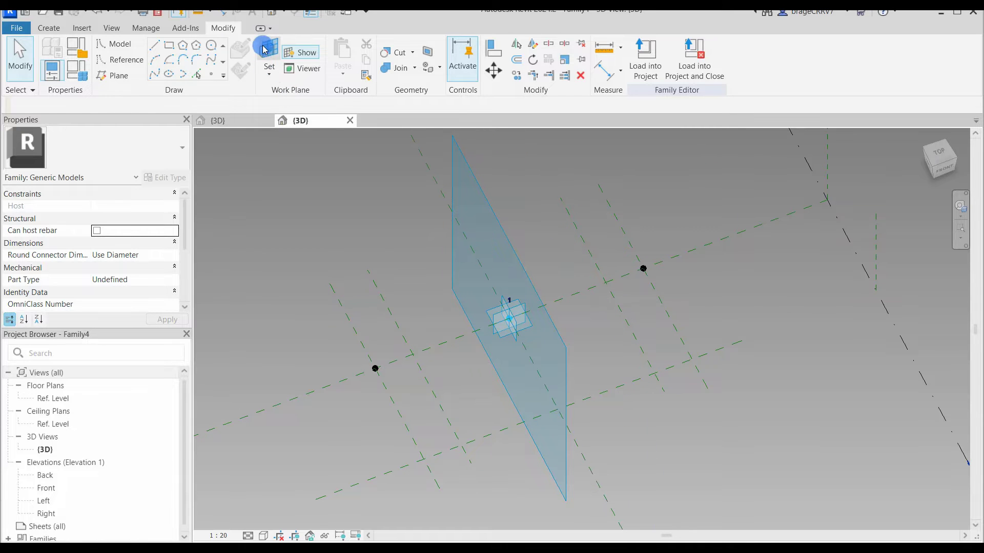
left_click(496, 313)
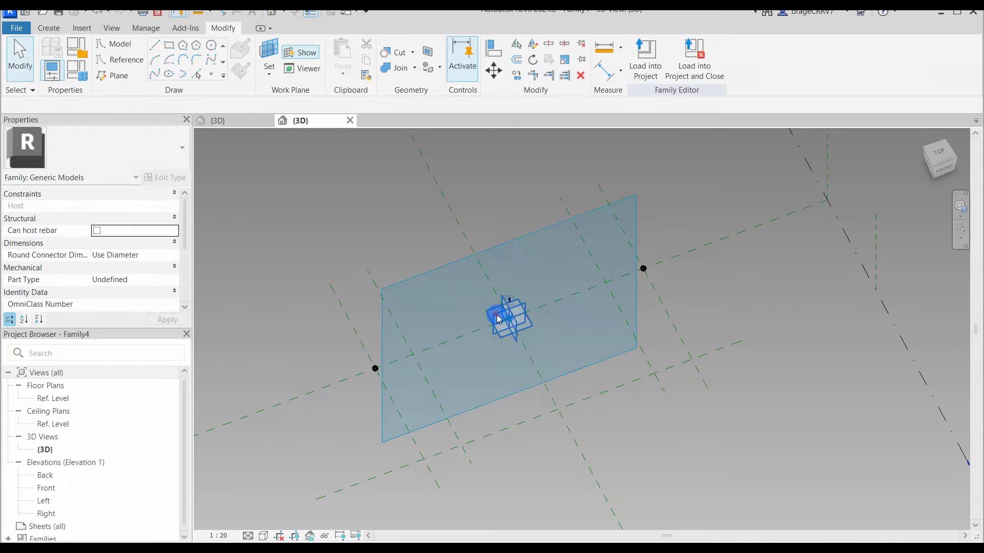
Place a reference point at the adaptive point's centre and move it along the front-to-back axis onto the front reference plane.
left_click(209, 75)
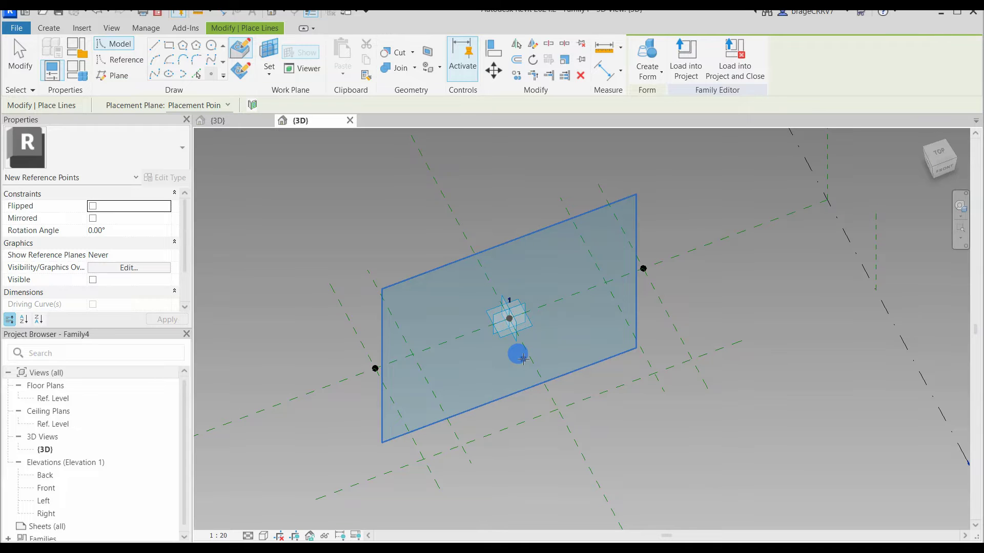
key("Escape")
left_click(509, 312)
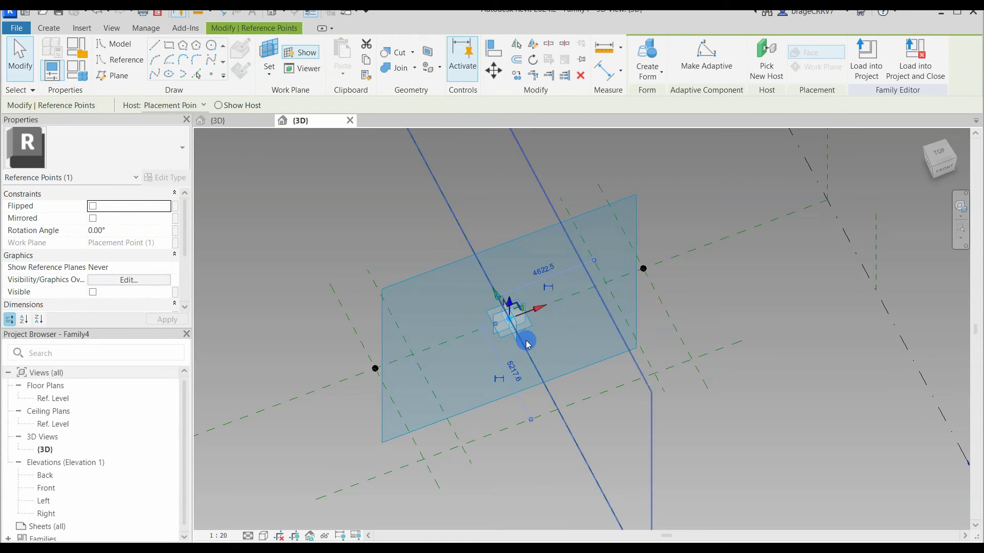
left_click_drag(502, 311, 560, 398)
scroll(137, 275, "down", 2)
scroll(139, 275, "down", 1)
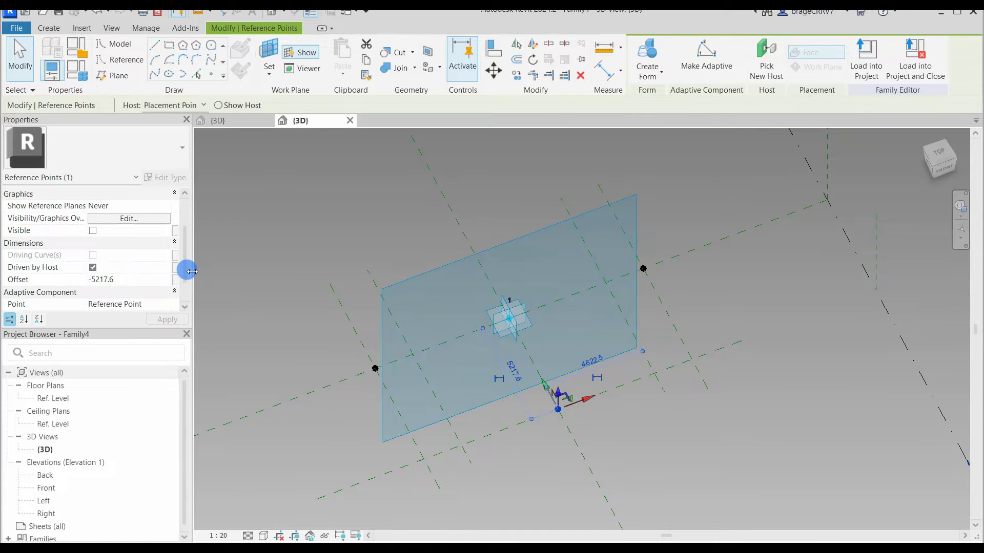
left_click_drag(191, 272, 248, 278)
left_click(549, 463)
scroll(584, 435, "up", 1)
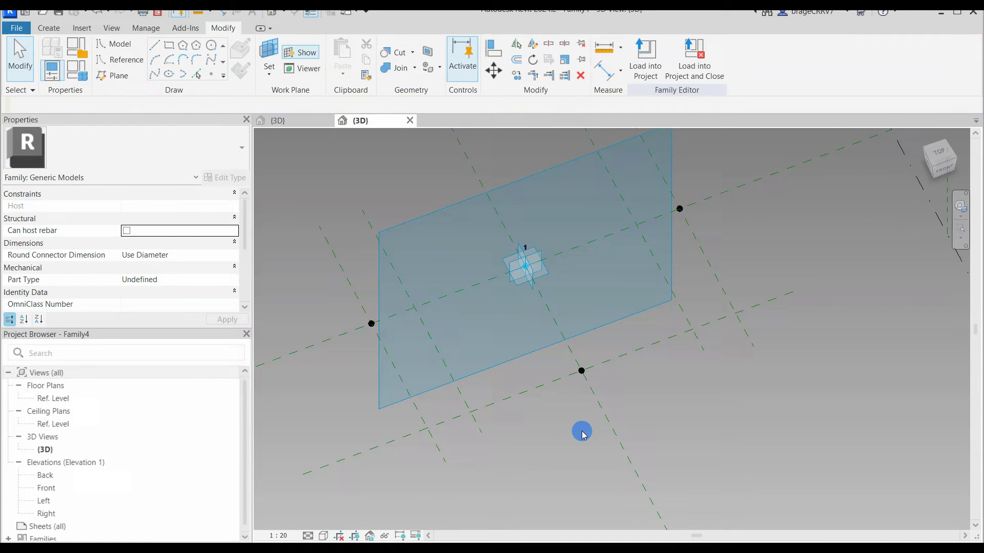
Set the front reference point's vertical front-to-back plane as work plane and place two coincident reference points at its centre.
left_click(269, 52)
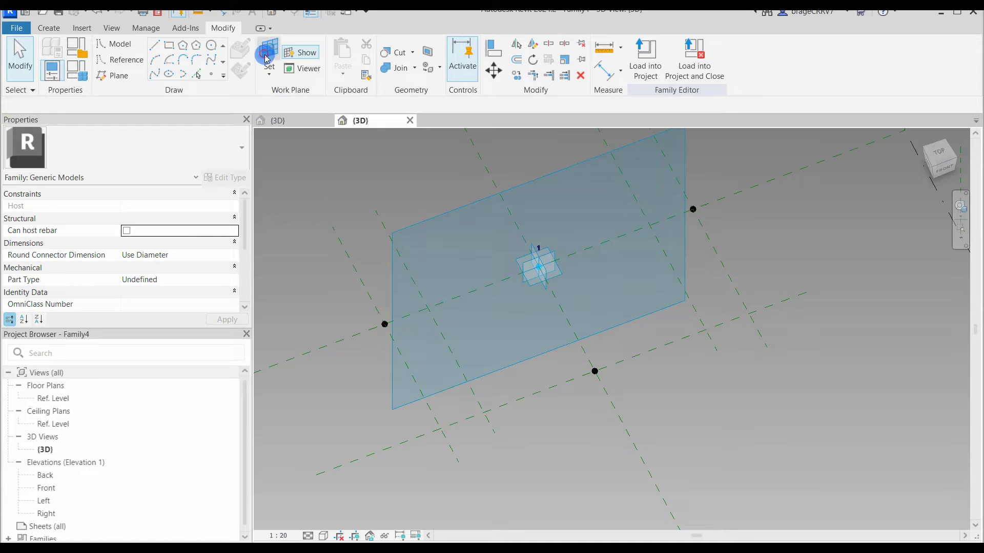
left_click(593, 370)
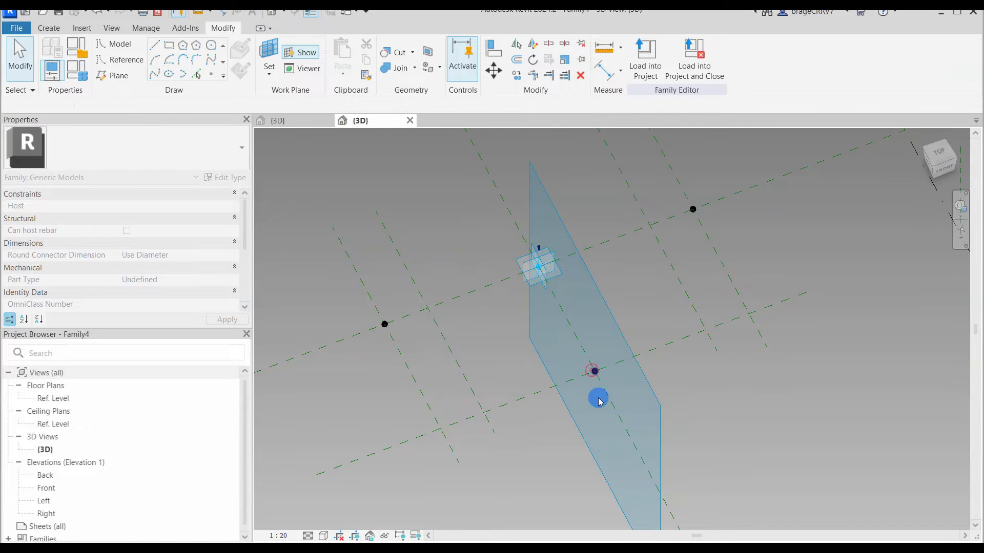
left_click(210, 77)
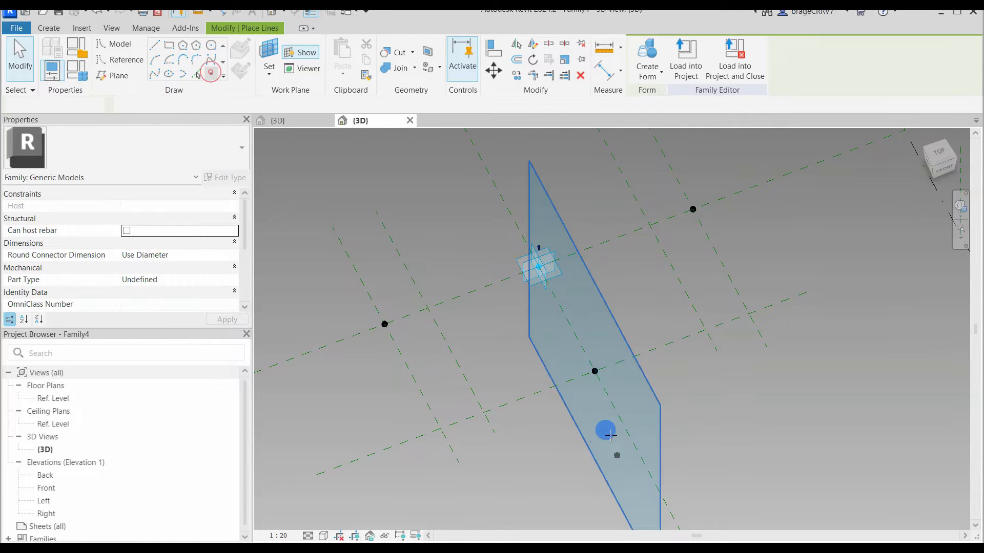
left_click(593, 370)
left_click(541, 329)
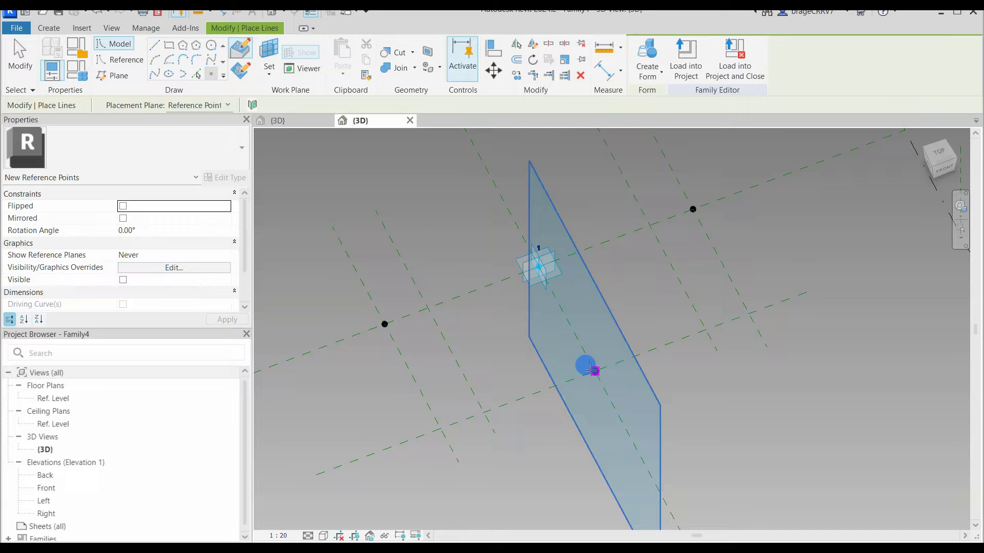
left_click(593, 370)
left_click(530, 324)
key("Escape")
Move the two new reference points along the front reference plane onto the inner left and inner right reference planes, one on each side.
left_click(594, 373)
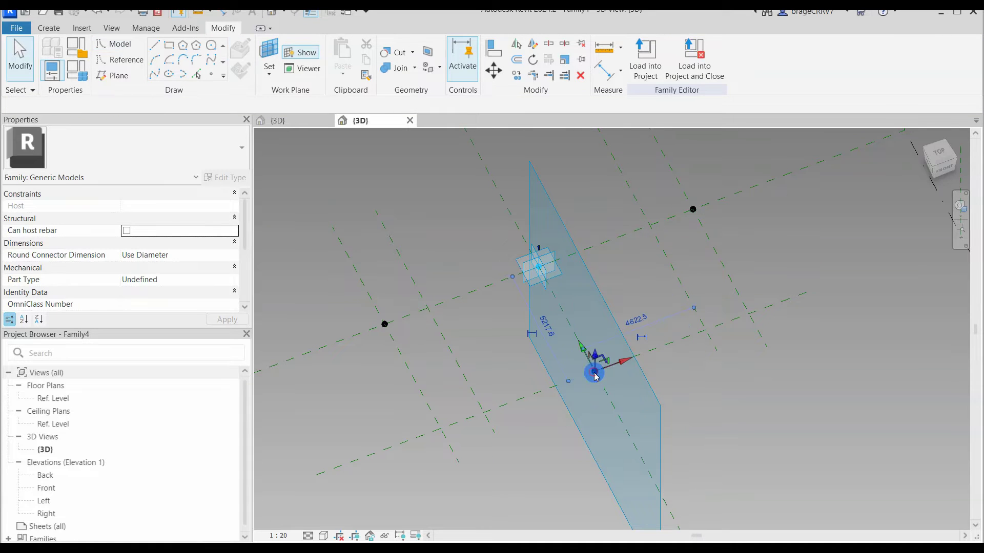
left_click_drag(621, 365, 505, 408)
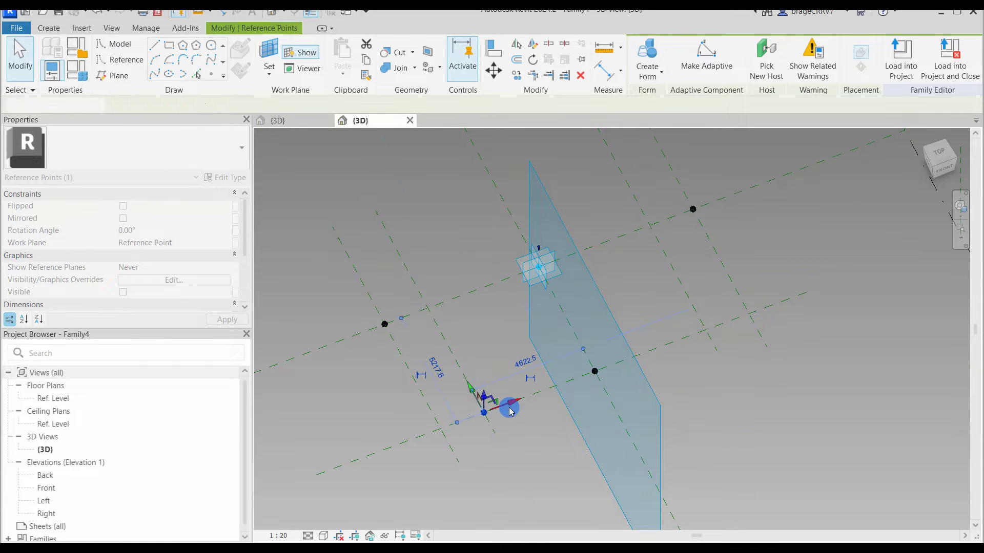
scroll(125, 219, "down", 3)
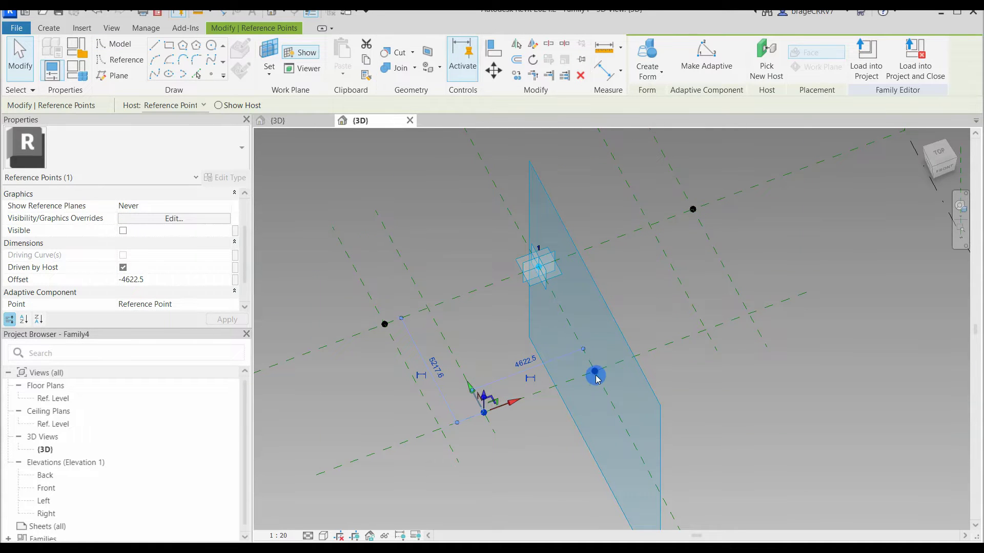
left_click_drag(588, 377, 738, 329)
left_click(747, 422)
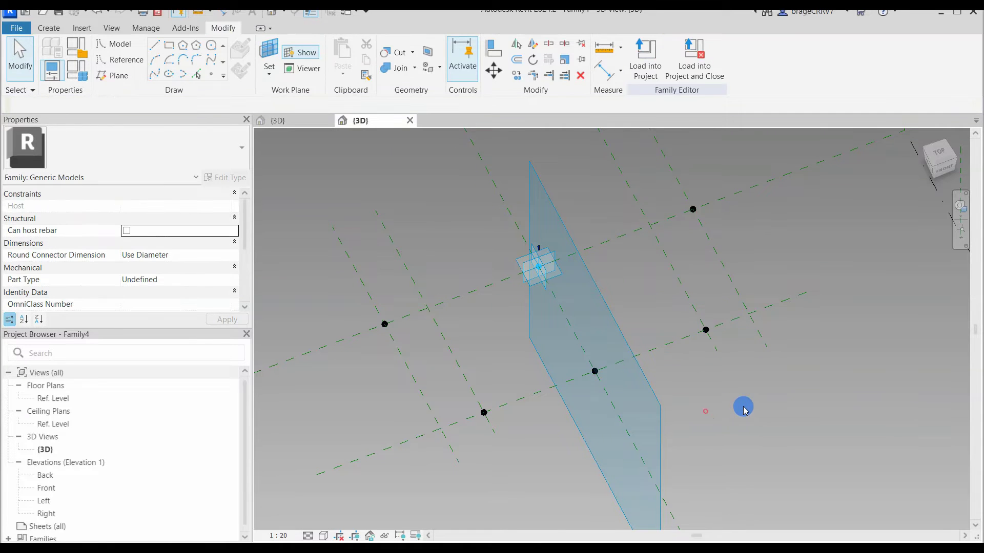
Connect the outer left point to the front left point, and the front left point to the front right point, with splines through points.
middle_click_drag(743, 408, 341, 255, "shift")
left_click_drag(344, 248, 485, 421)
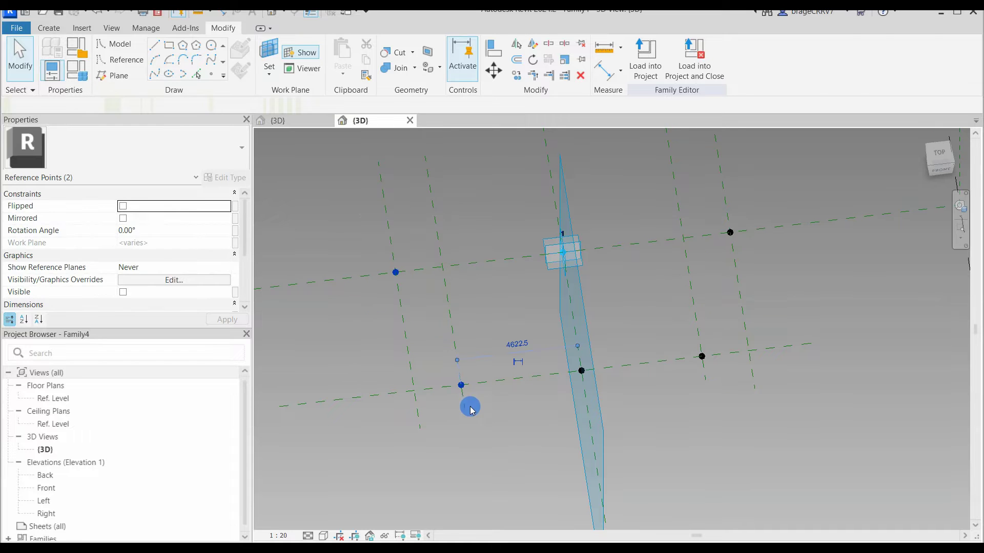
left_click(156, 76)
left_click_drag(342, 334, 501, 413)
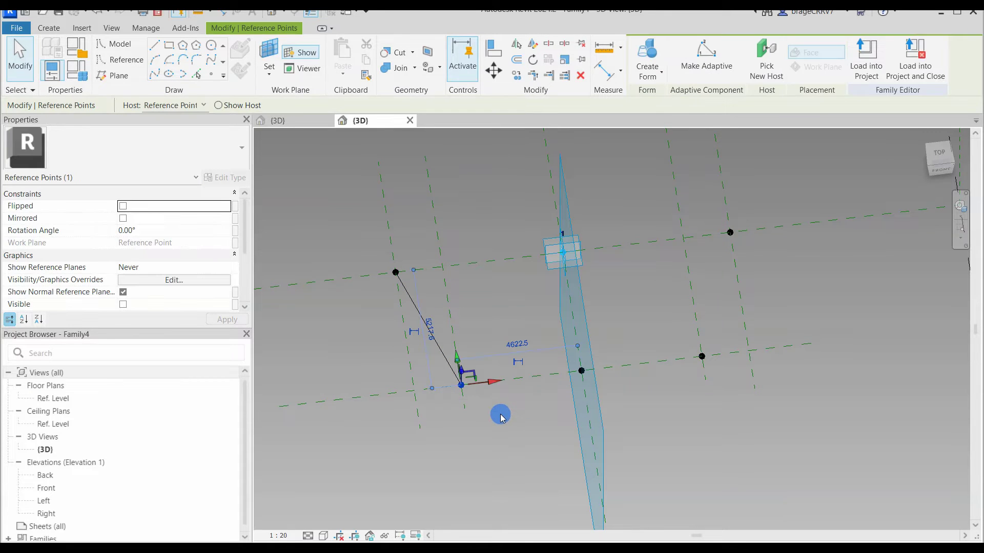
left_click(701, 353, "ctrl")
left_click(150, 82)
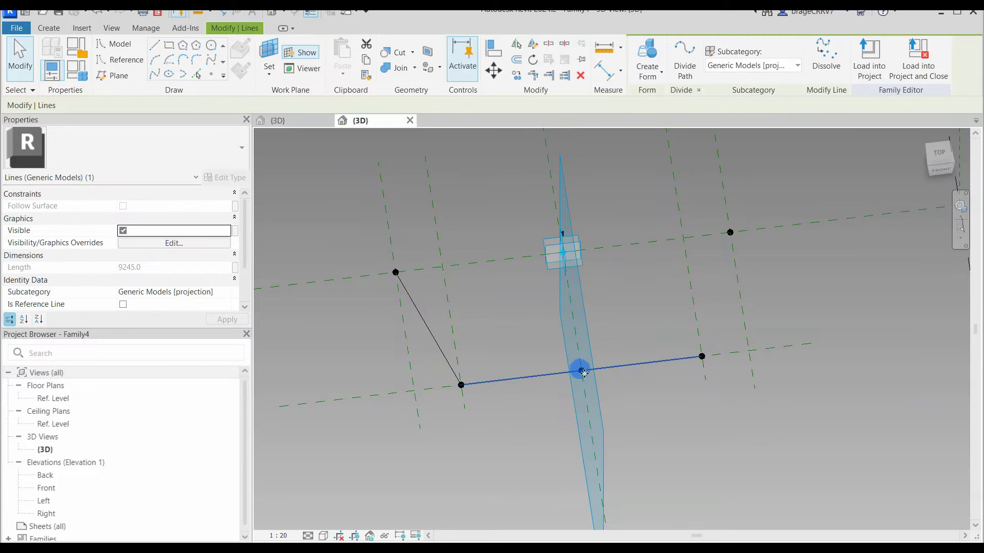
left_click(658, 406)
Close the trapezoid with splines through points from the front right point to the outer right point and between the two outer points.
left_click_drag(663, 215, 785, 400)
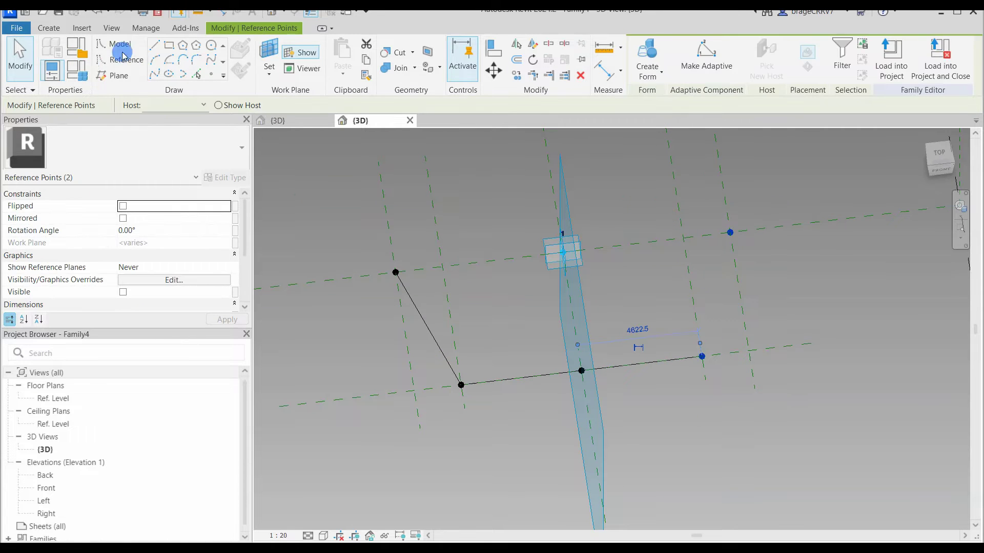
left_click(157, 70)
left_click_drag(314, 220, 775, 292)
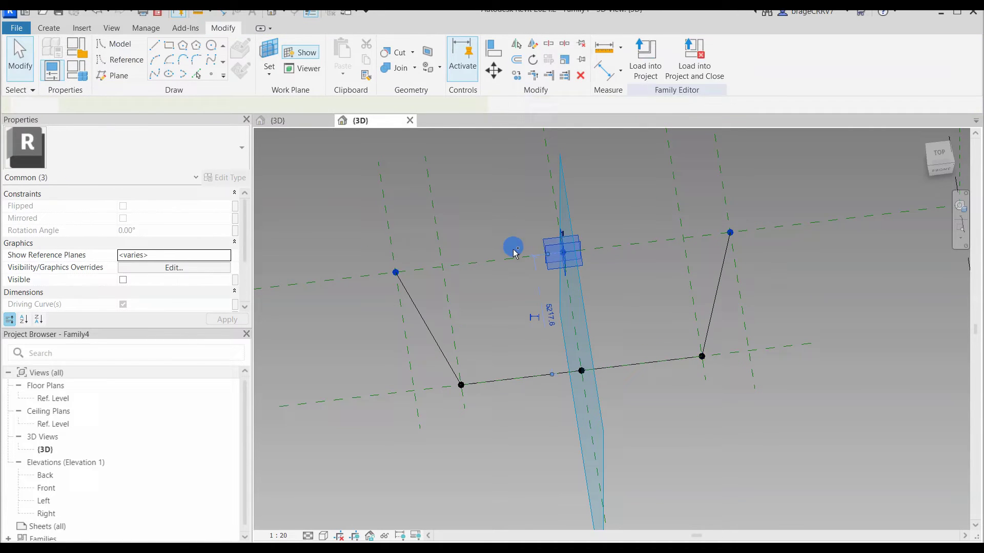
left_click(563, 252, "shift")
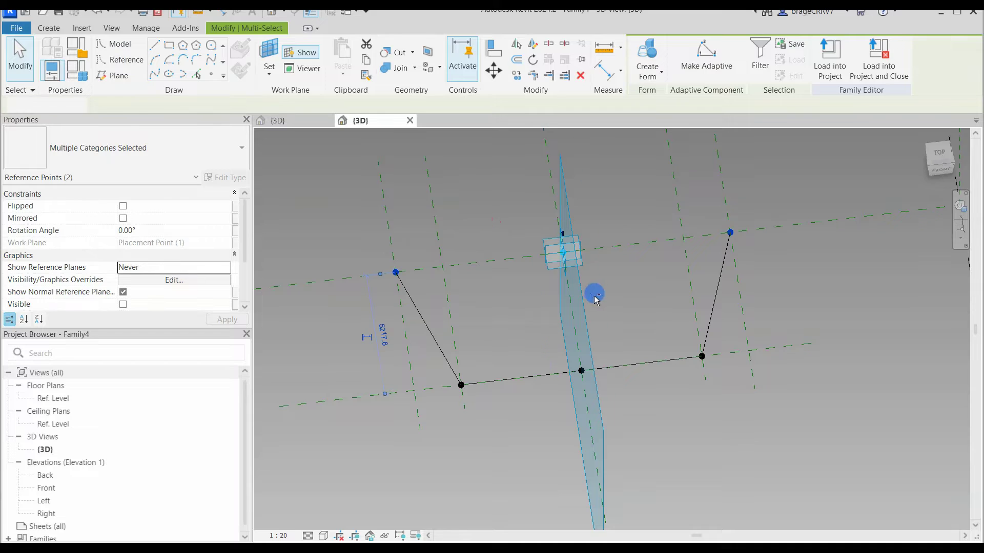
left_click(148, 74)
left_click(510, 307)
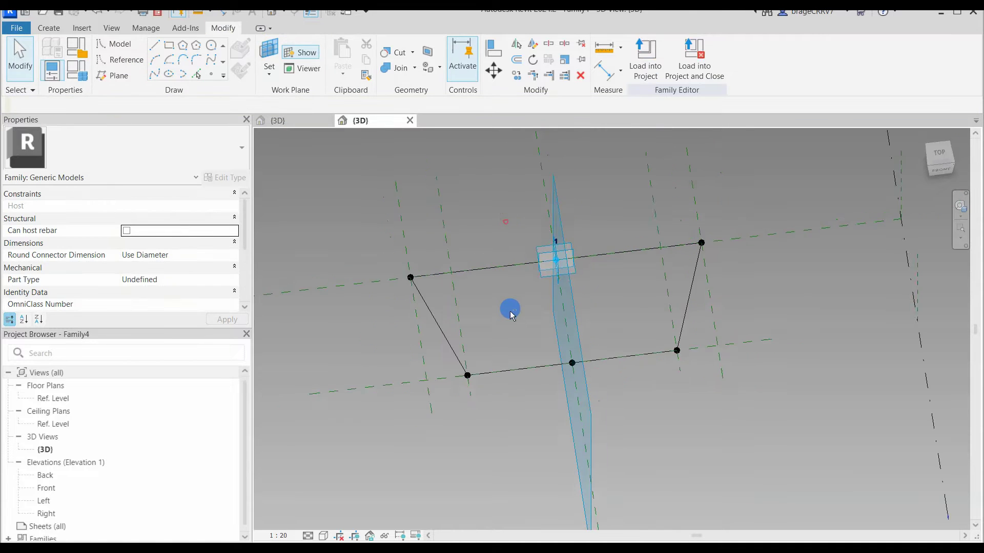
Add two instance length family parameters named Width top and Width bot, grouped under Dimensions.
mouse_move(509, 307)
middle_mouse_down("shift")
mouse_move(428, 331)
mouse_move(511, 348)
mouse_move(510, 337)
mouse_move(544, 343)
mouse_move(542, 333)
middle_mouse_up("shift")
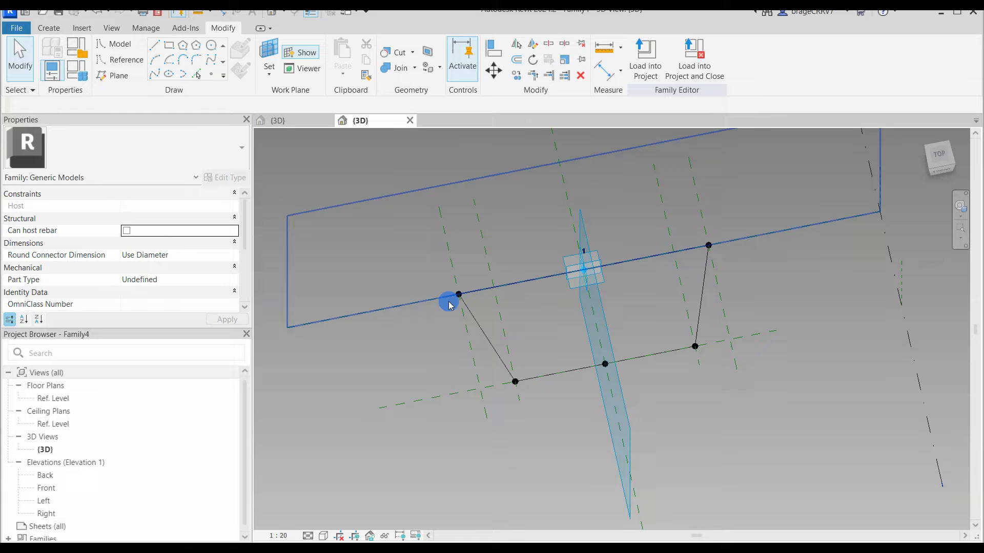
left_click(77, 71)
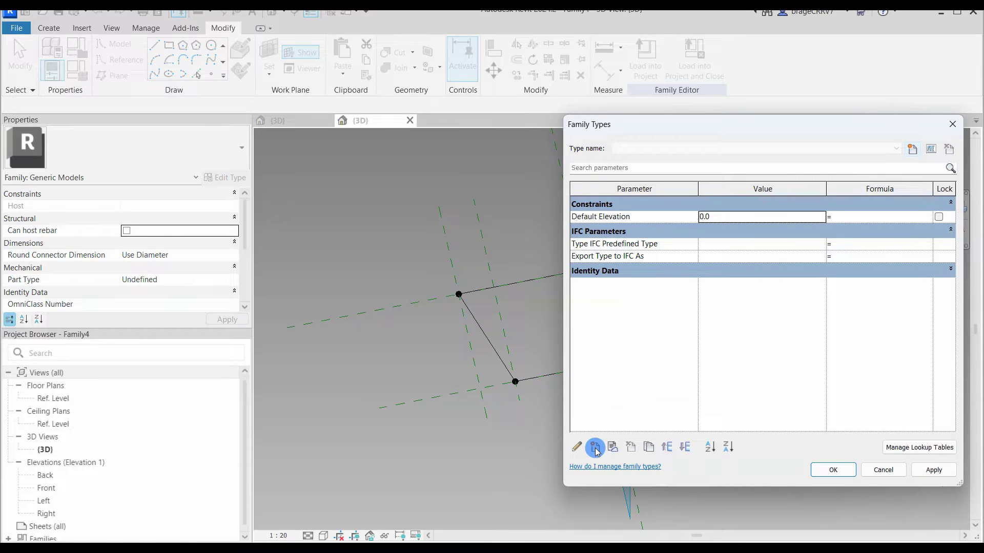
left_click(596, 448)
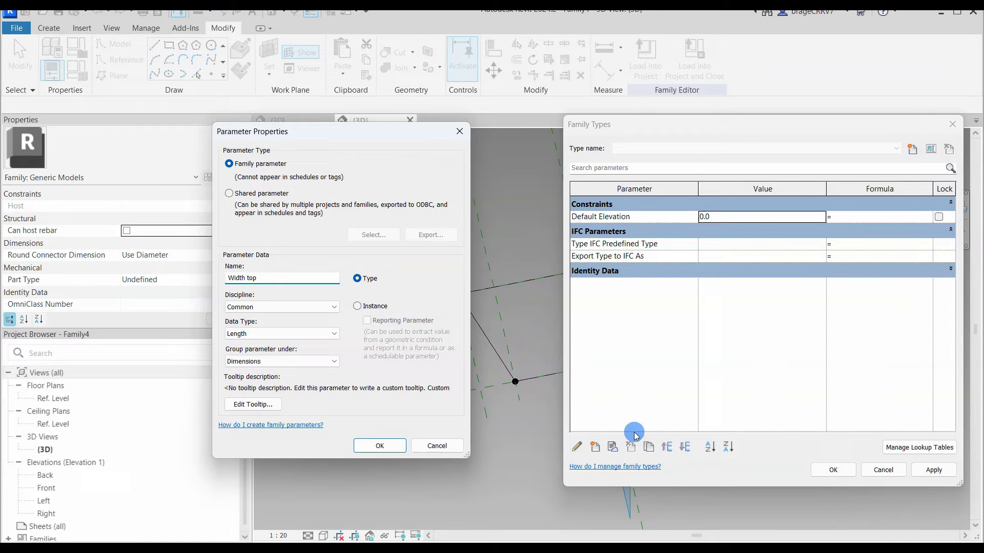
left_click(374, 306)
left_click(379, 446)
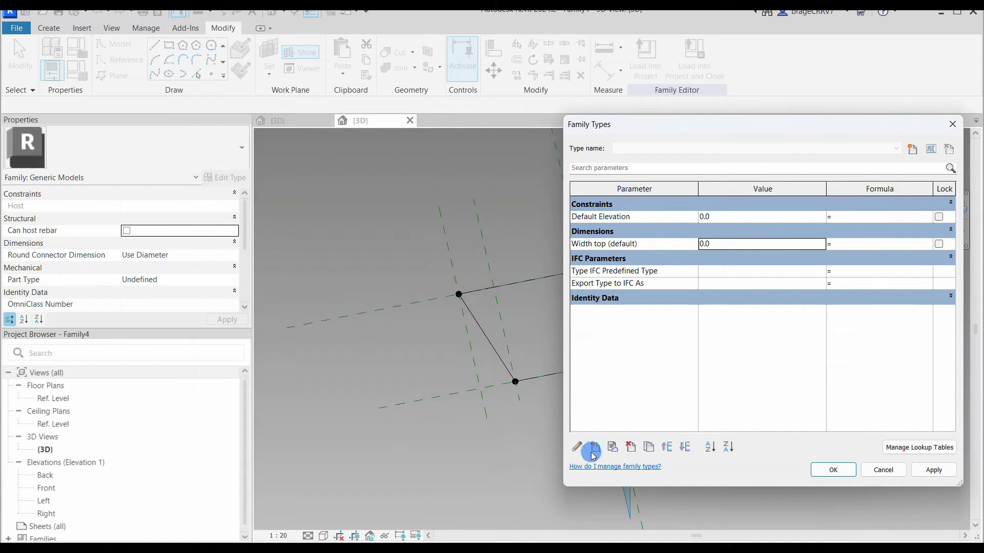
left_click(595, 447)
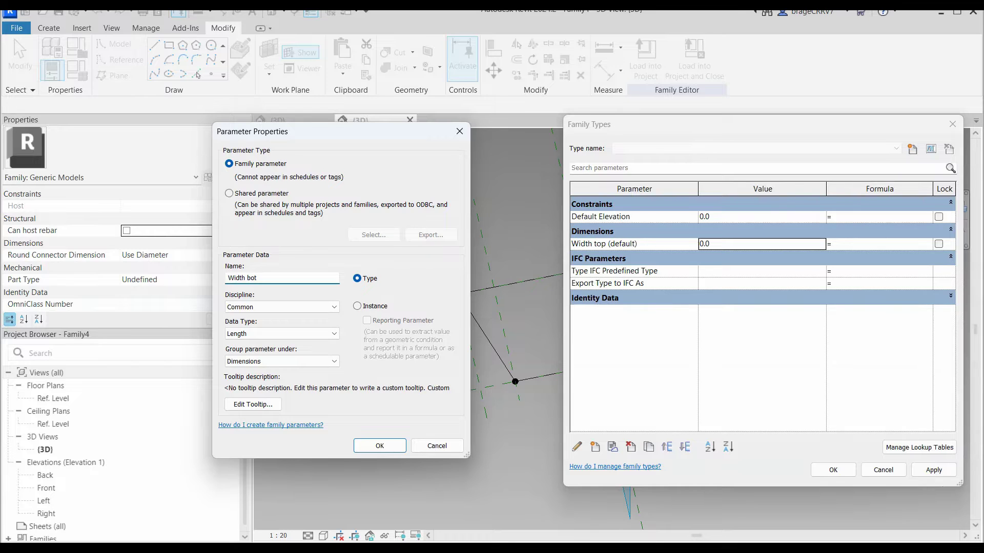
left_click(374, 306)
left_click(379, 446)
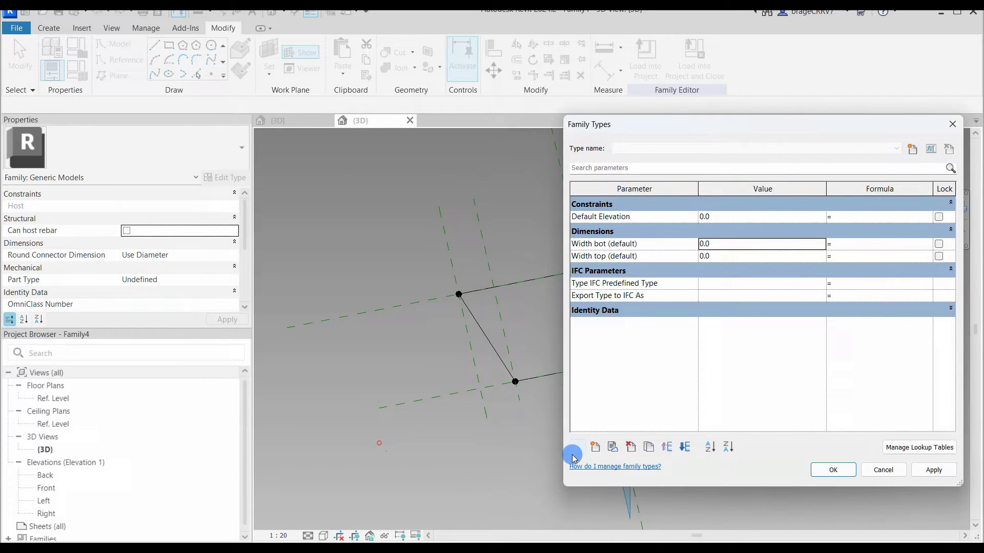
Add an instance length parameter named Height and set Height to 600, Width bot to 1500 and Width top to 2000.
left_click(595, 447)
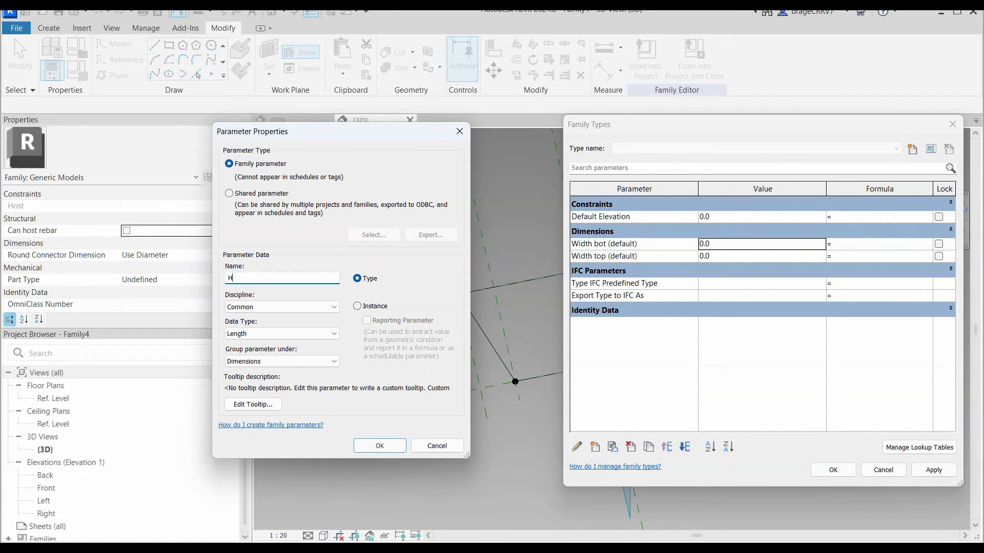
left_click(361, 307)
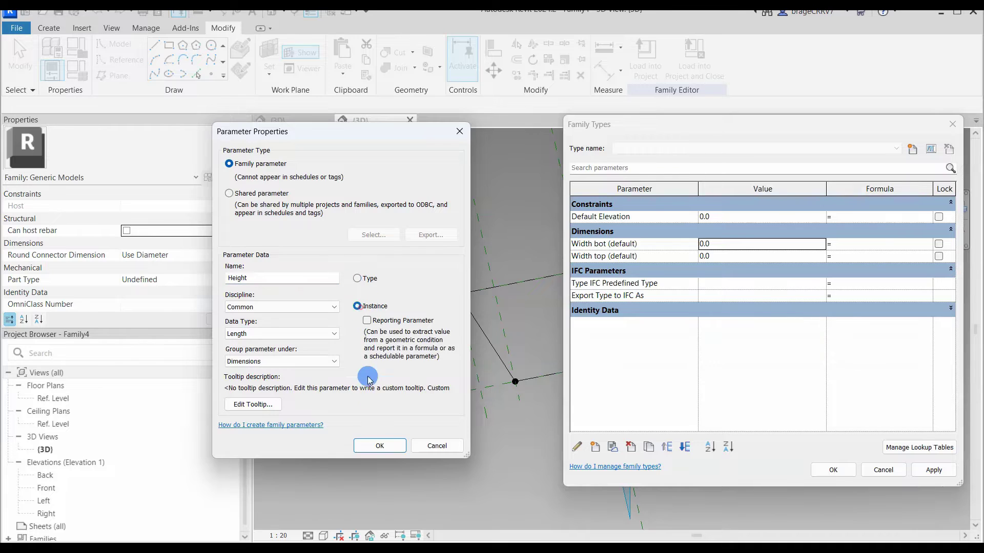
left_click(380, 446)
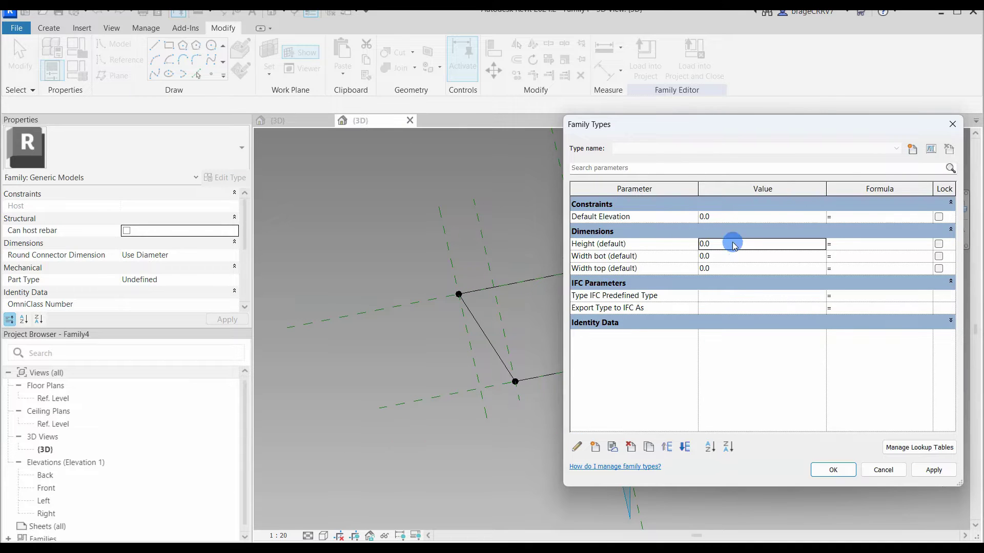
double_click(731, 239)
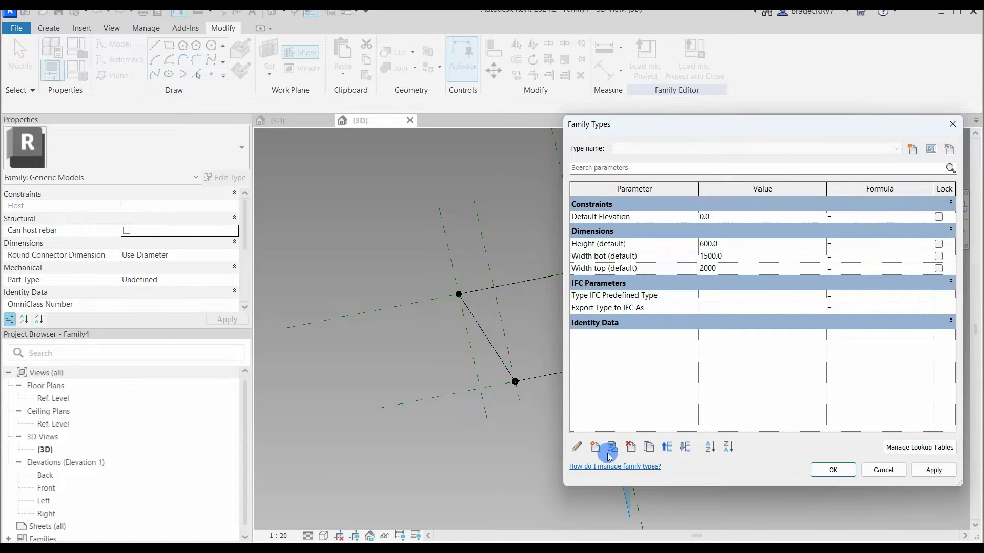
left_click(661, 377)
Add a type length parameter named H1, grouped under Other.
left_click(594, 448)
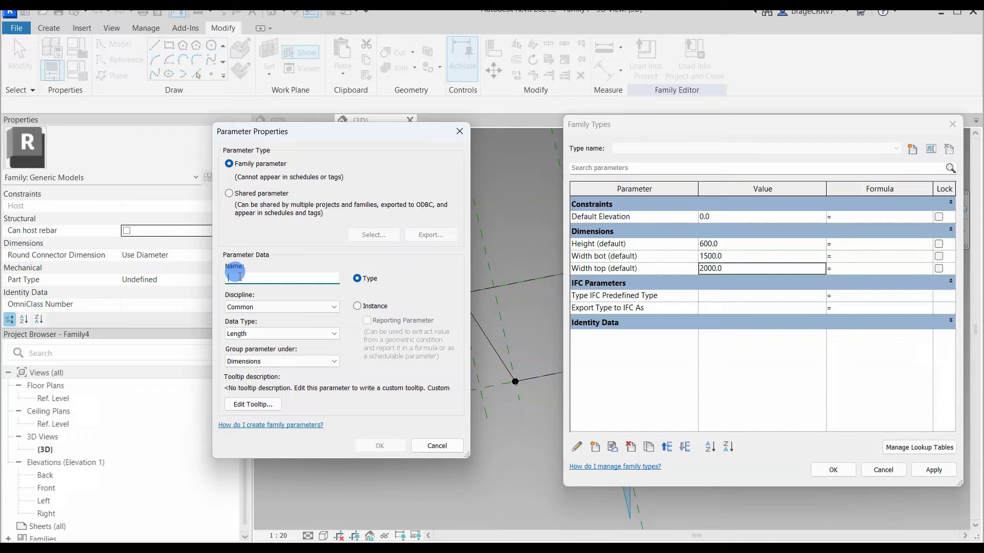
type("H1")
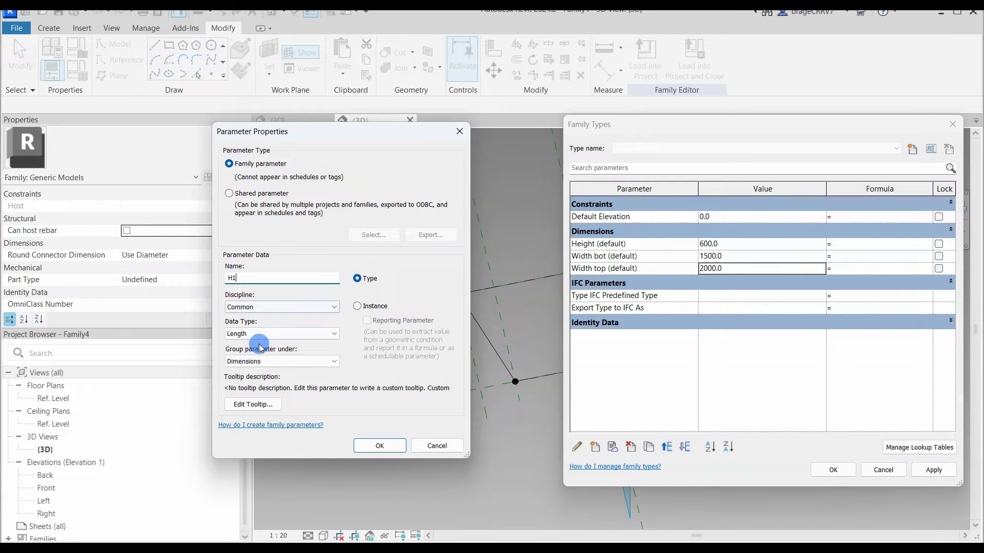
left_click(287, 361)
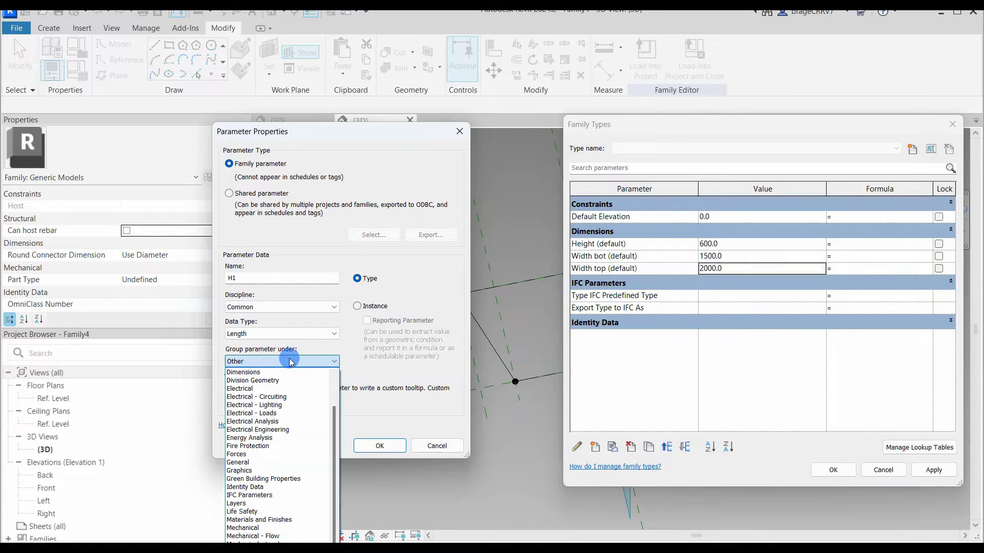
left_click(291, 362)
left_click(378, 446)
Add an instance length parameter named B1, grouped under Other.
left_click(596, 449)
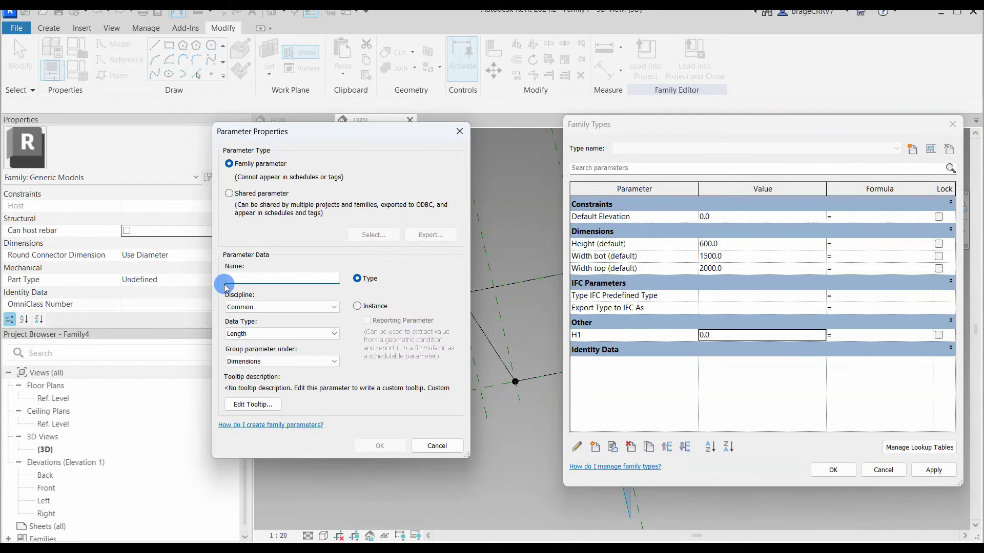
type("B1")
left_click(273, 361)
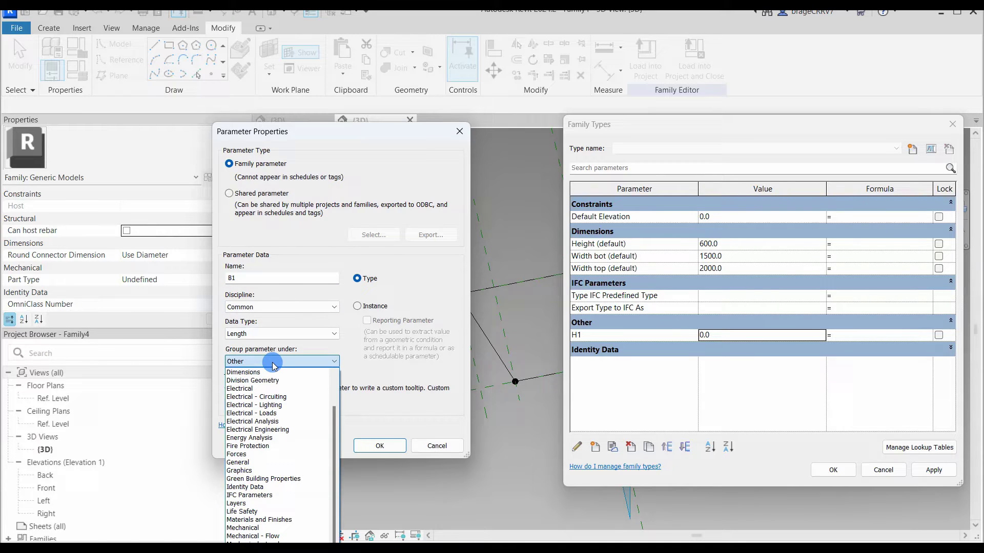
left_click(273, 363)
left_click(357, 306)
left_click(377, 445)
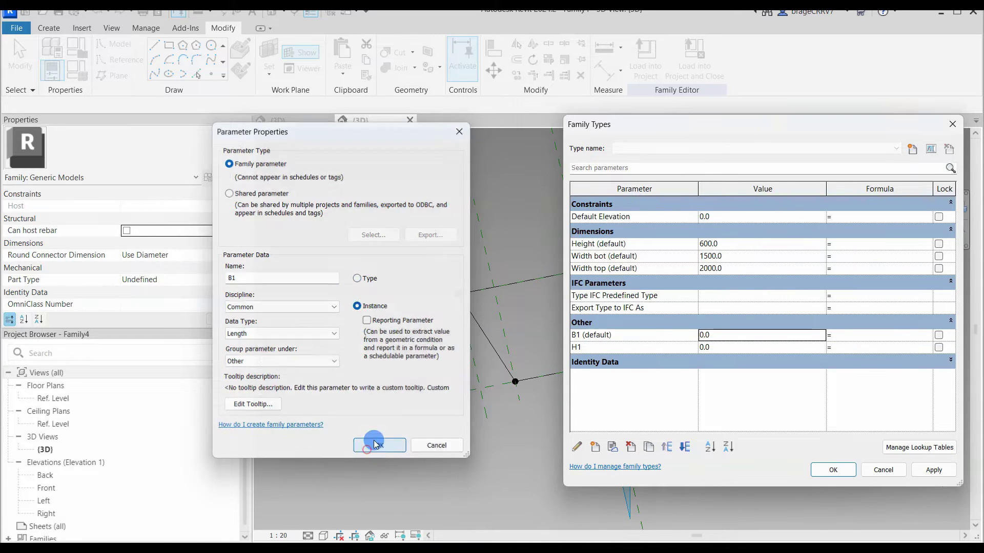
Add an instance length parameter named B2, grouped under Other.
left_click(595, 447)
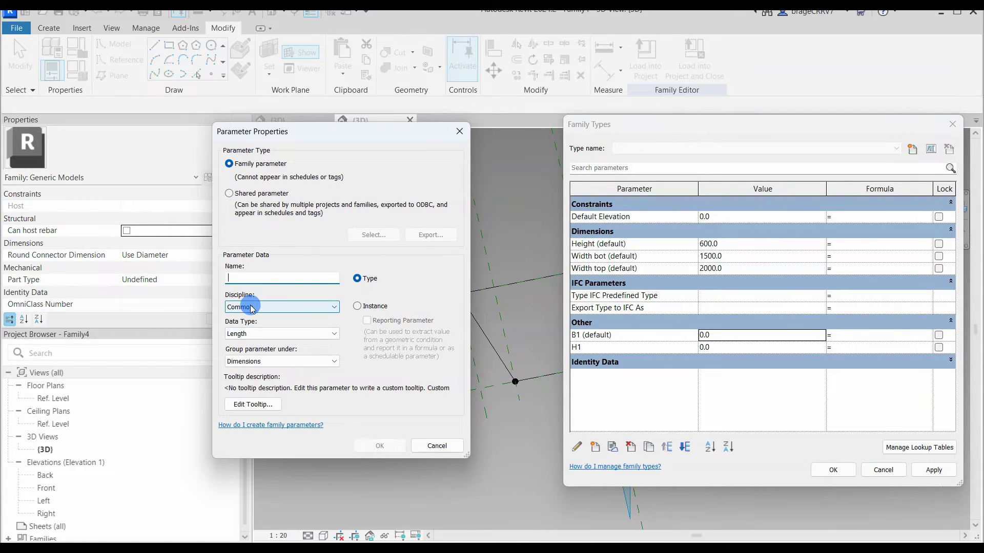
left_click(364, 307)
left_click(291, 361)
key("o")
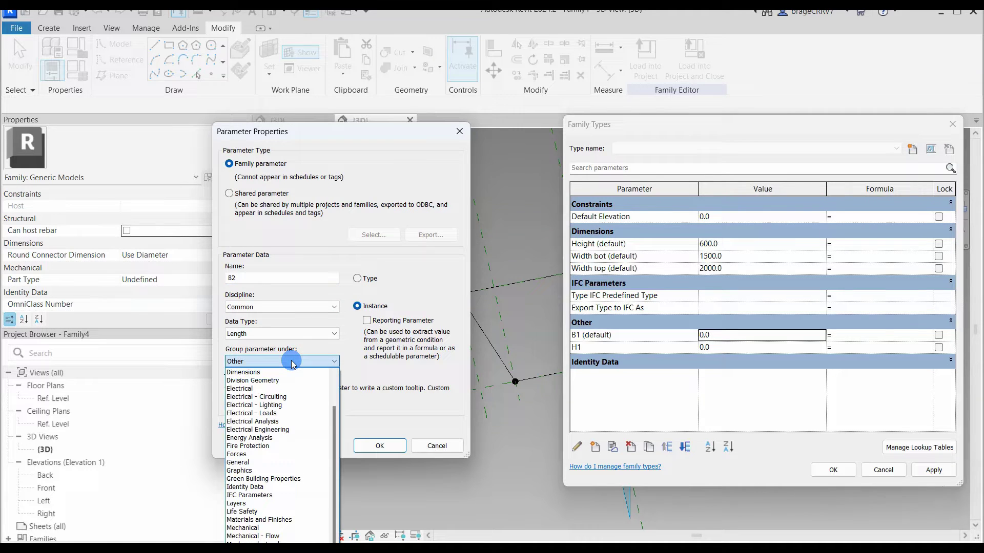
left_click(291, 362)
left_click(370, 445)
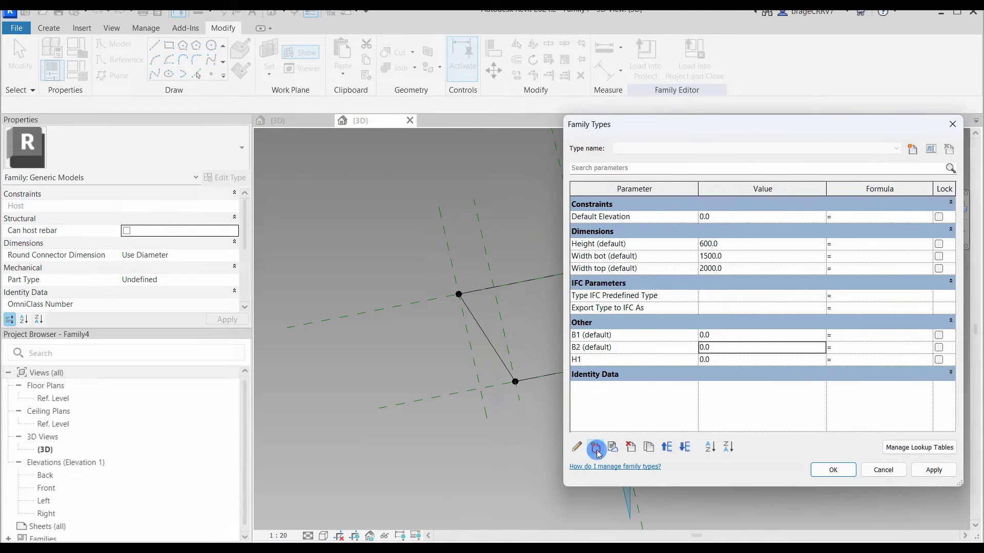
Add an instance length parameter named BB1, grouped under Other.
left_click(596, 448)
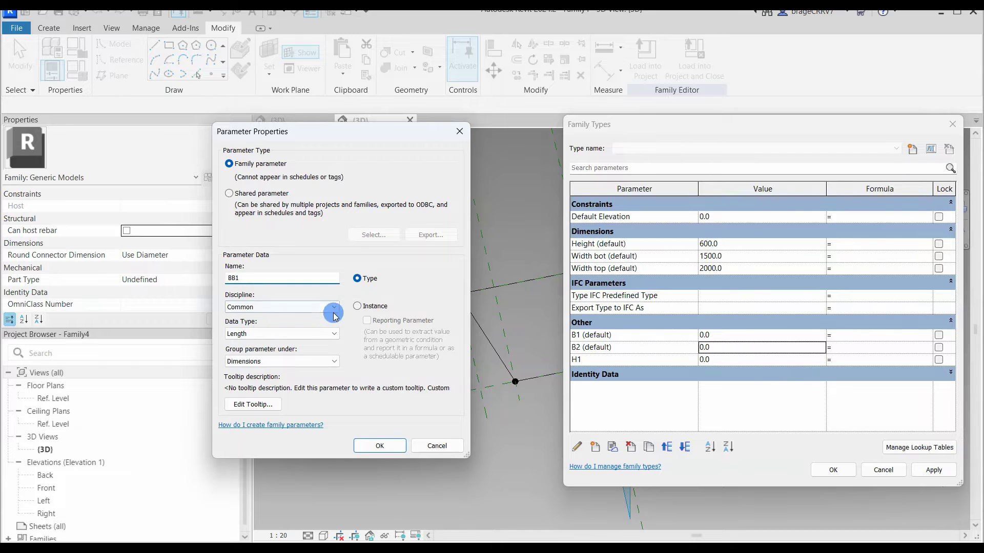
left_click(356, 308)
left_click(307, 361)
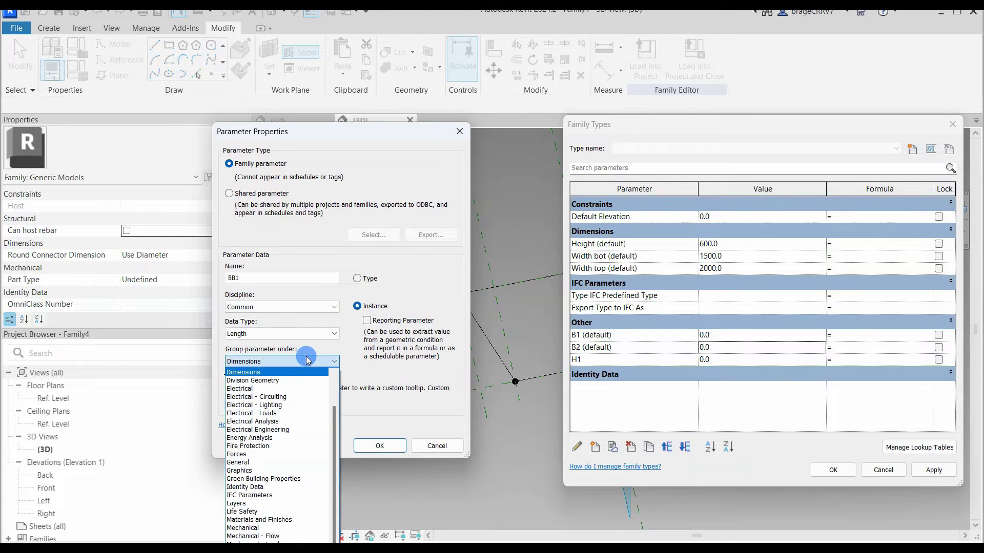
key("o")
left_click(306, 360)
left_click(379, 442)
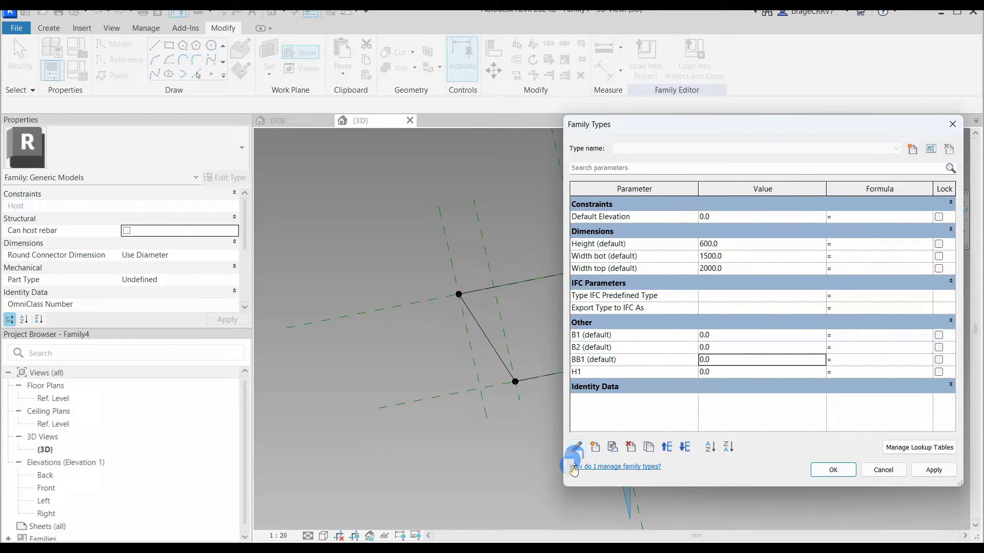
Add an instance length parameter named BB2, grouped under Other.
left_click(594, 448)
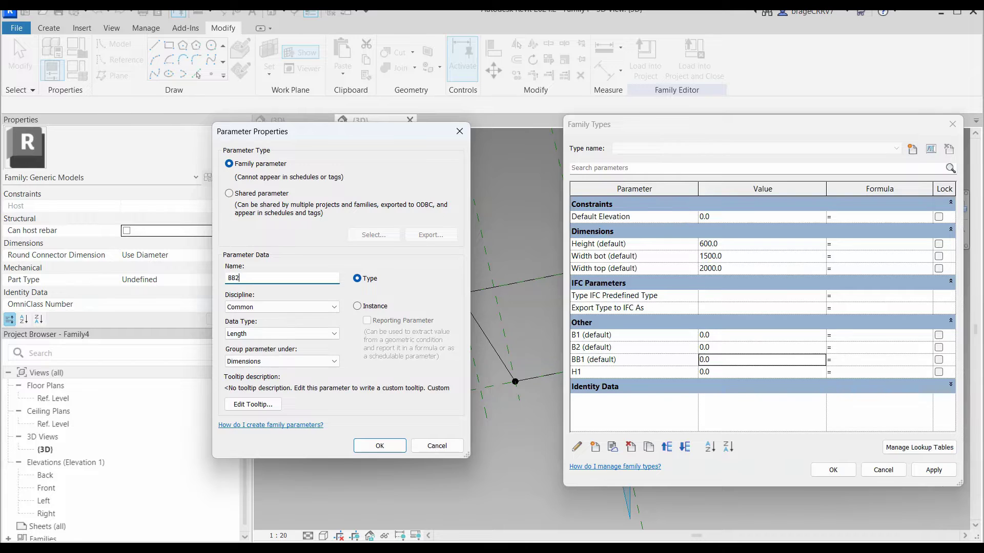
left_click(362, 307)
left_click(313, 363)
key("o")
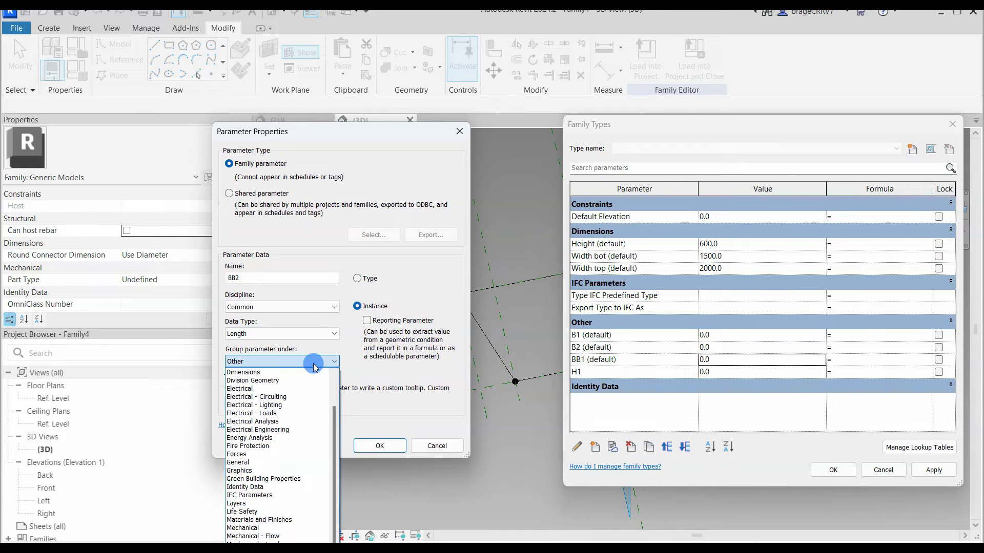
key("Return")
left_click(377, 447)
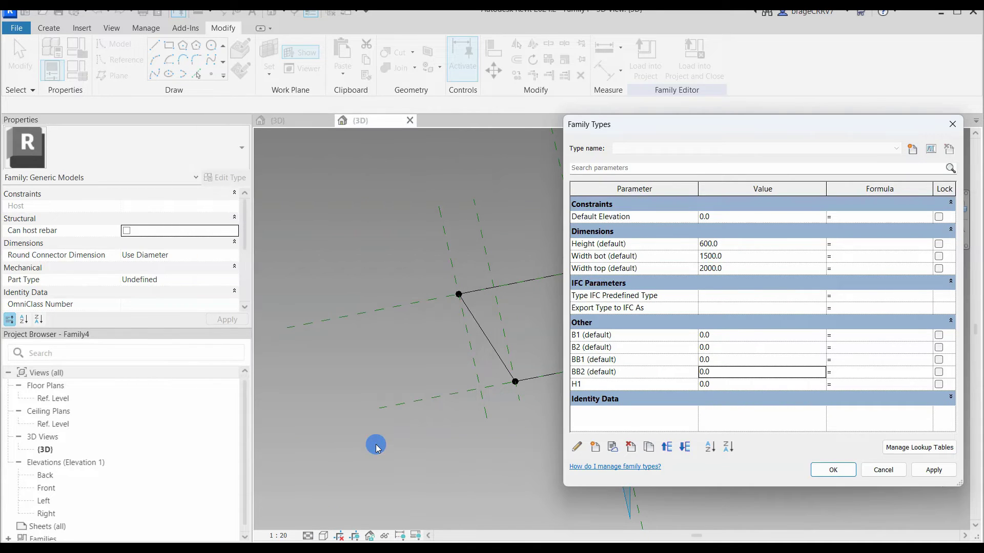
Give B1 the formula Width top / 2 and B2 the formula Width top / 2 * -1, and apply them.
left_click(845, 333)
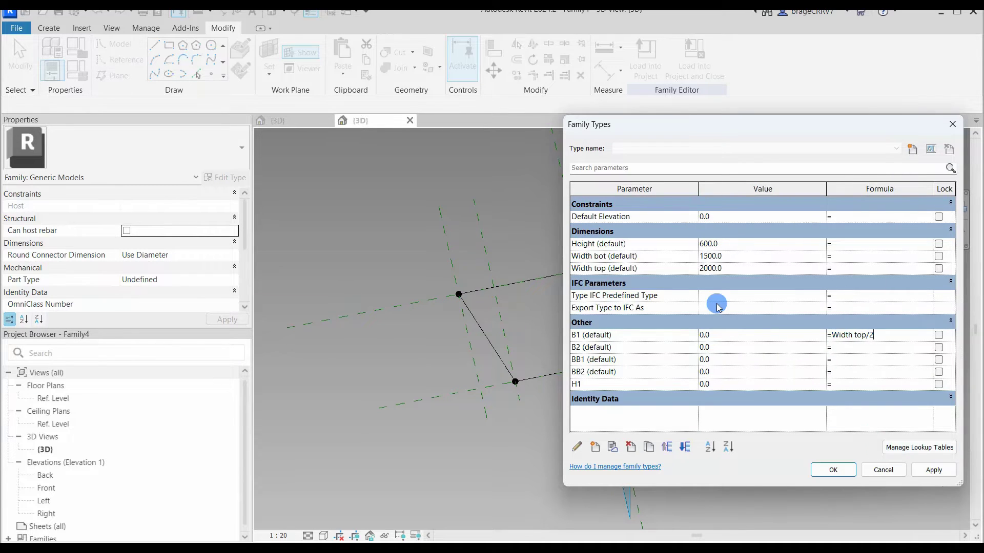
left_click(933, 470)
left_click_drag(881, 334, 821, 334)
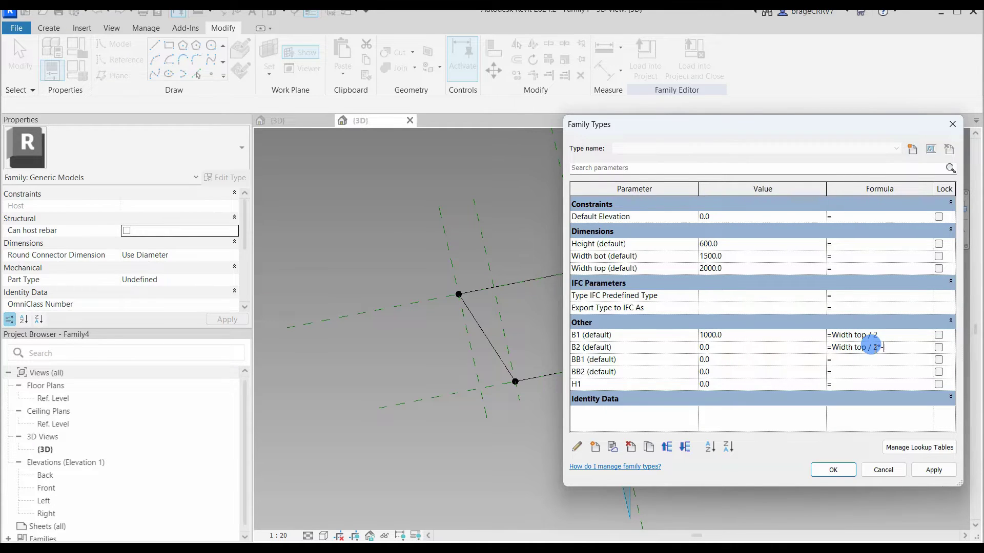
type("1")
left_click(933, 470)
Give BB1 the formula Width bot / 2 and BB2 the formula Width bot / 2 * -1.
left_click(846, 362)
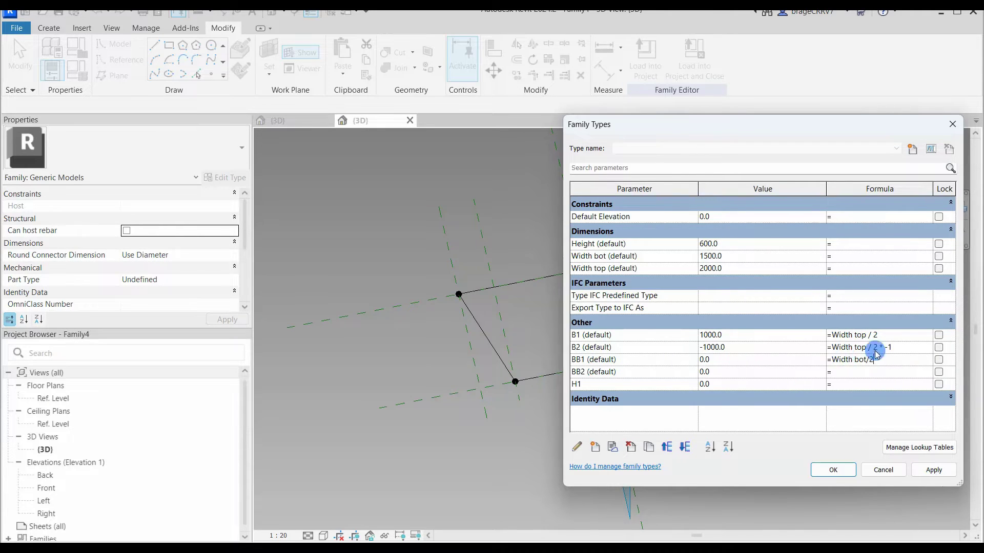
left_click_drag(890, 359, 823, 360)
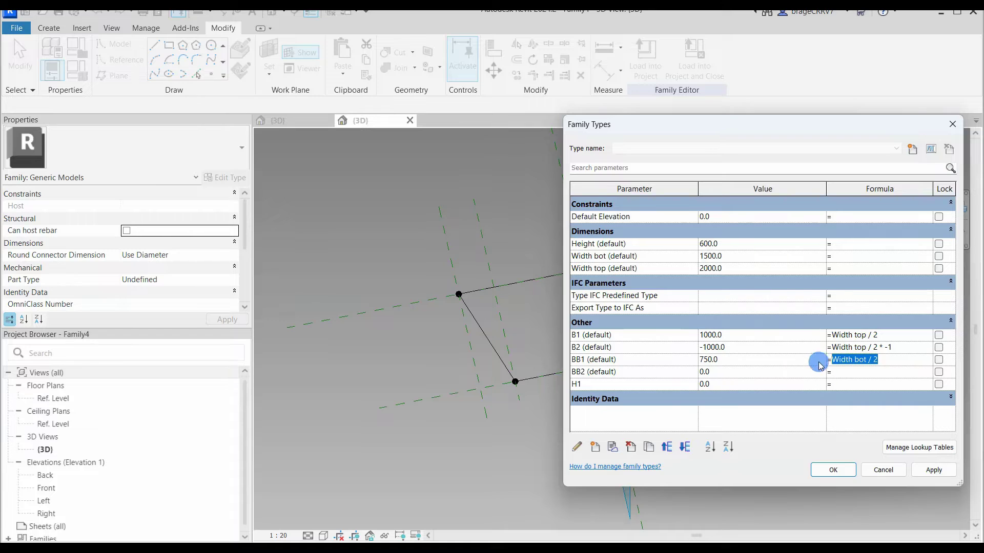
key("ctrl+c")
left_click(847, 373)
key("ctrl+v")
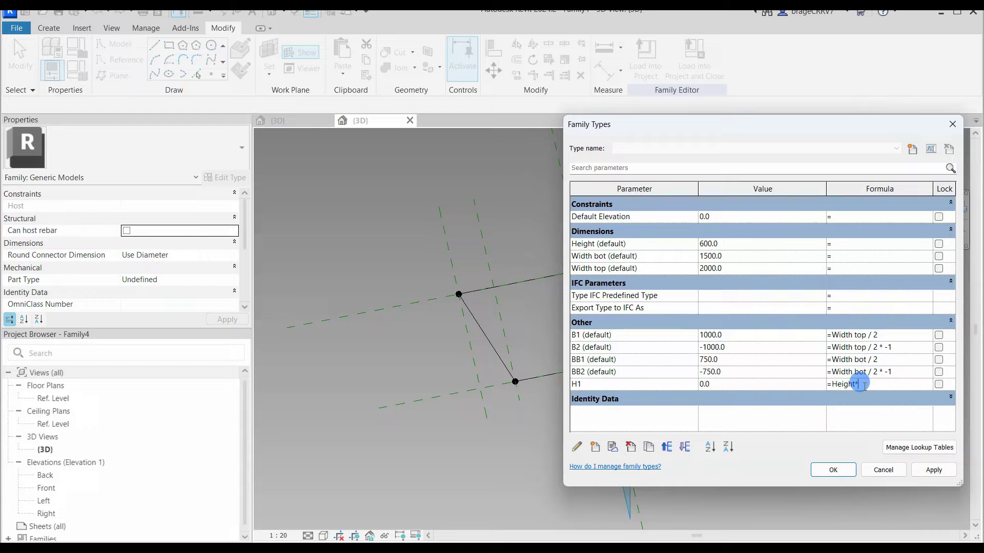
Give H1 the formula Height * -1, make H1 an instance parameter, and accept the family types.
left_click(933, 469)
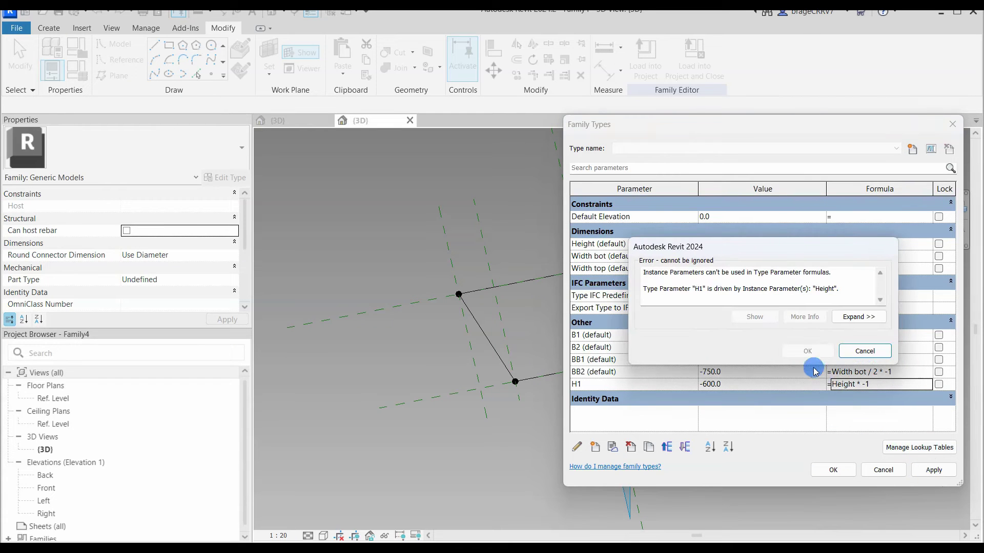
left_click(864, 350)
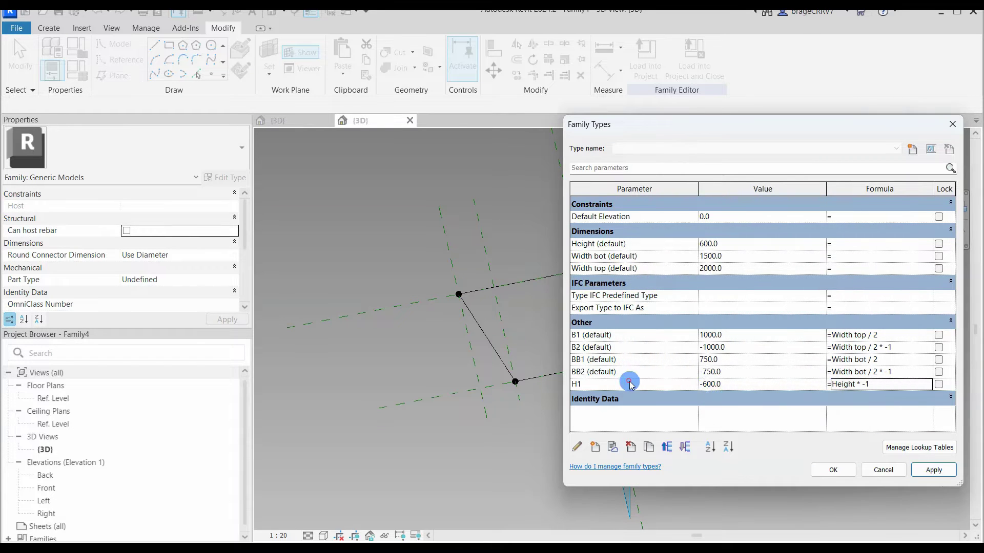
left_click(629, 382)
left_click(574, 448)
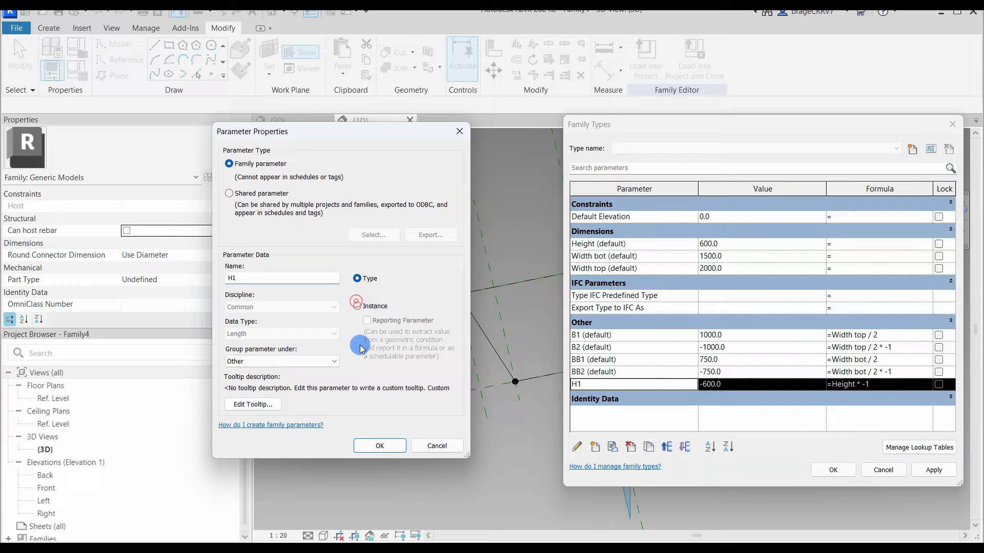
left_click(380, 445)
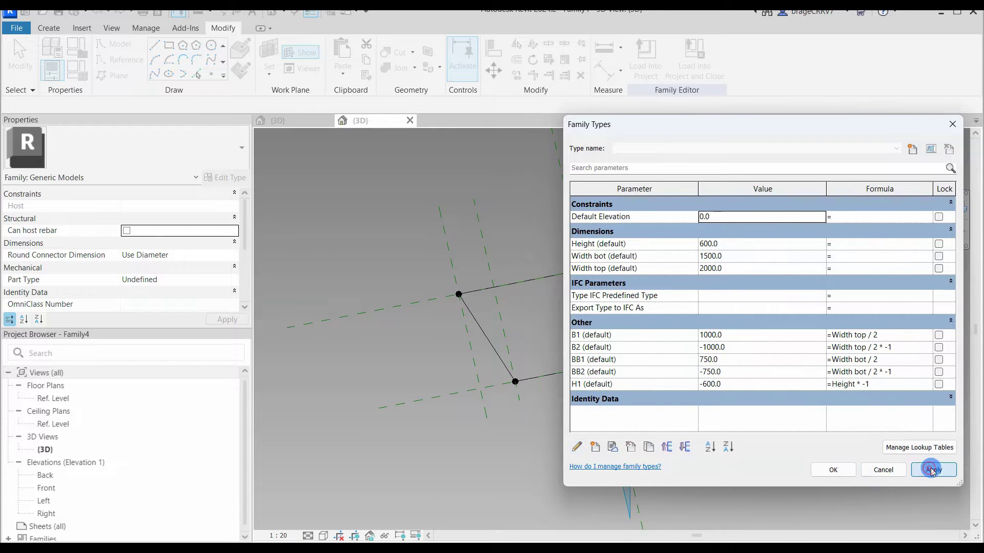
left_click(833, 470)
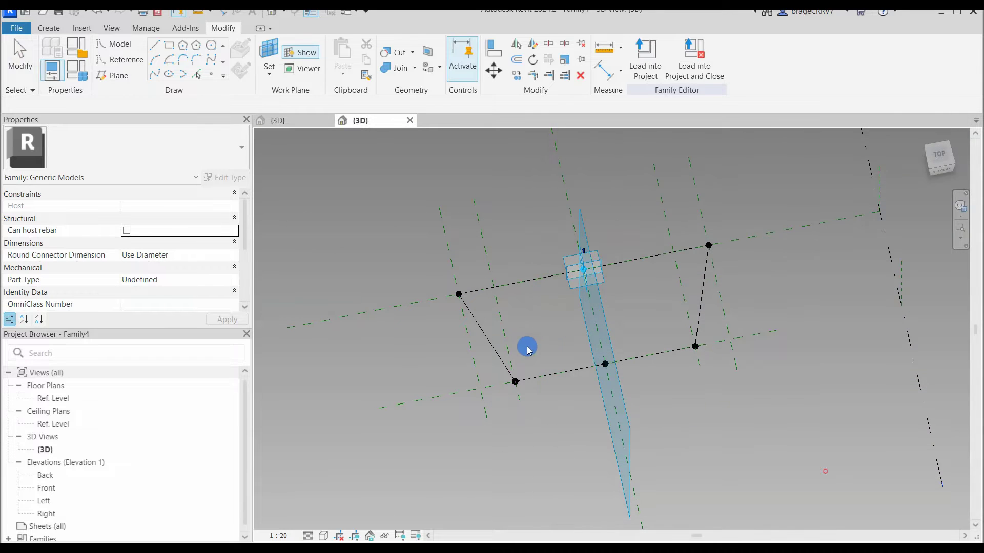
Associate the offset of the profile's upper-left reference point with the B2 parameter.
left_click(458, 303)
scroll(154, 242, "down", 1)
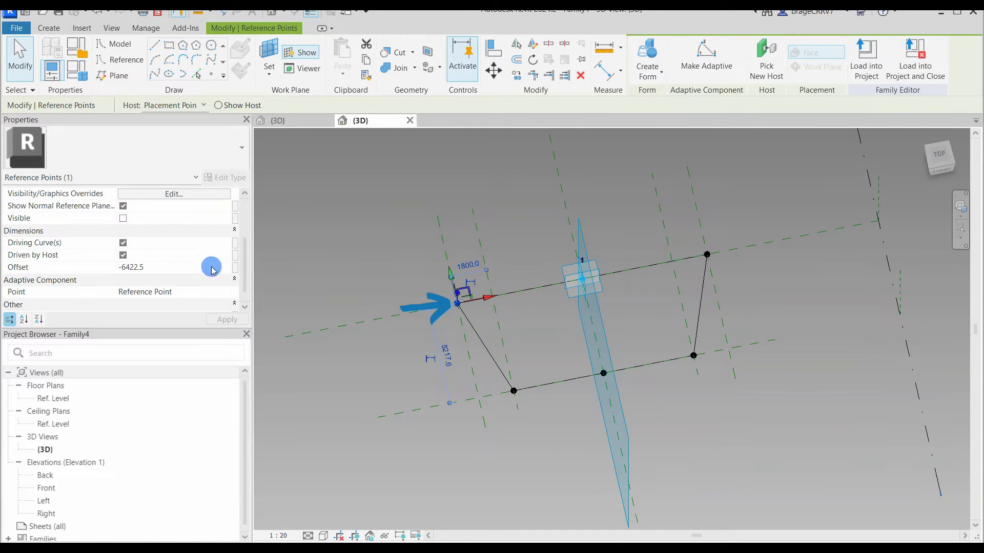
left_click(235, 268)
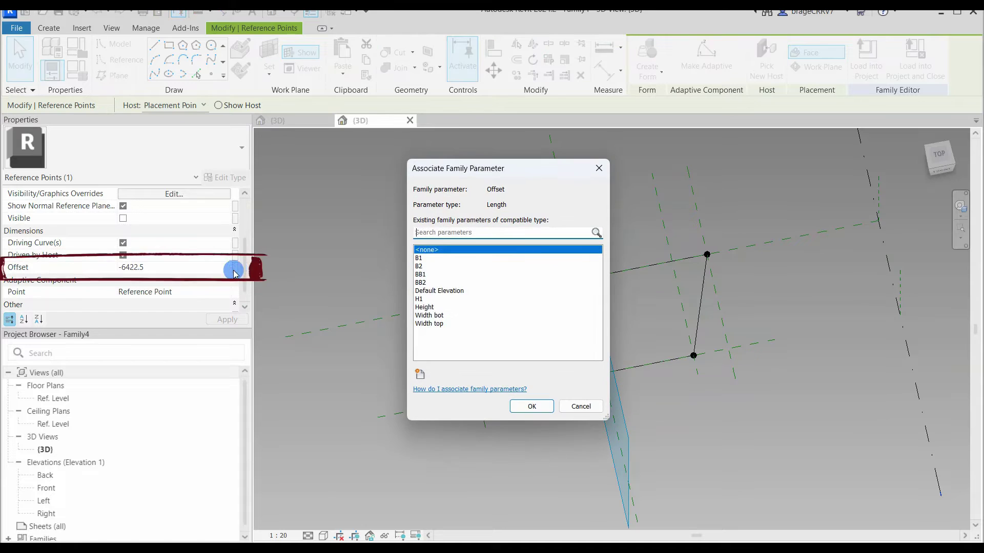
left_click(434, 258)
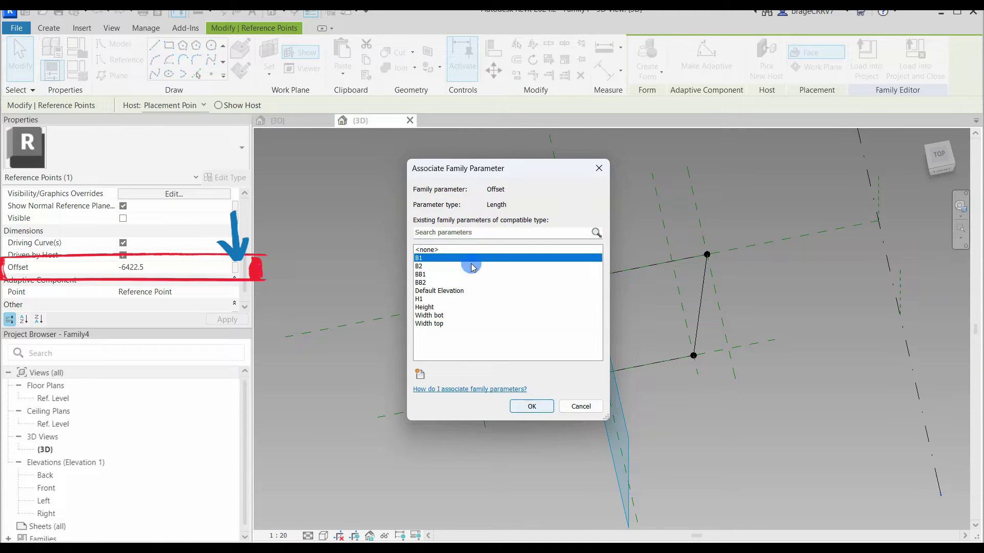
left_click(431, 266)
left_click(524, 407)
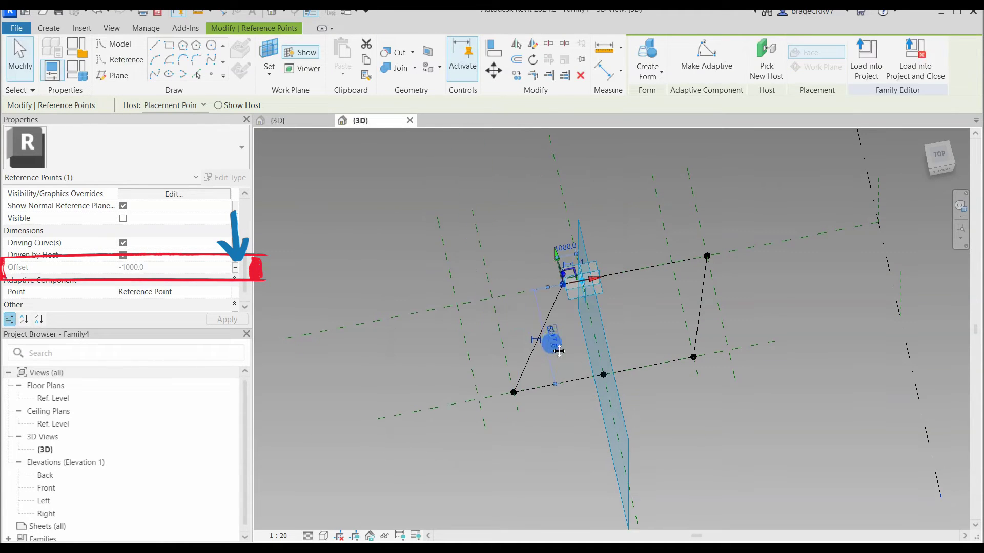
Associate the offset of the profile's upper-right reference point with the B1 parameter.
scroll(199, 258, "down", 2)
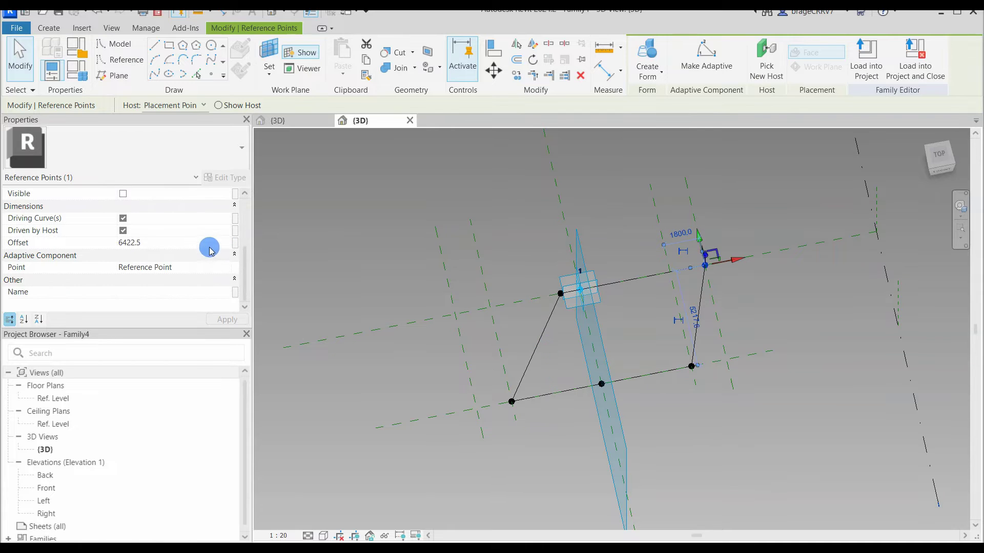
left_click(234, 243)
left_click(420, 254)
left_click(512, 405)
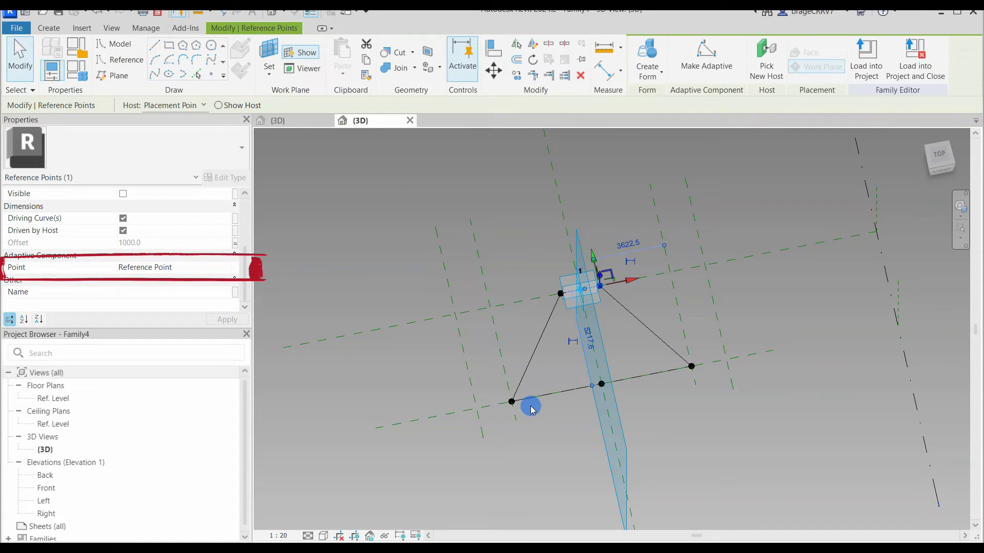
Associate the offset of the middle reference point on the profile's lower edge with the H1 parameter.
left_click(511, 404)
left_click(601, 384)
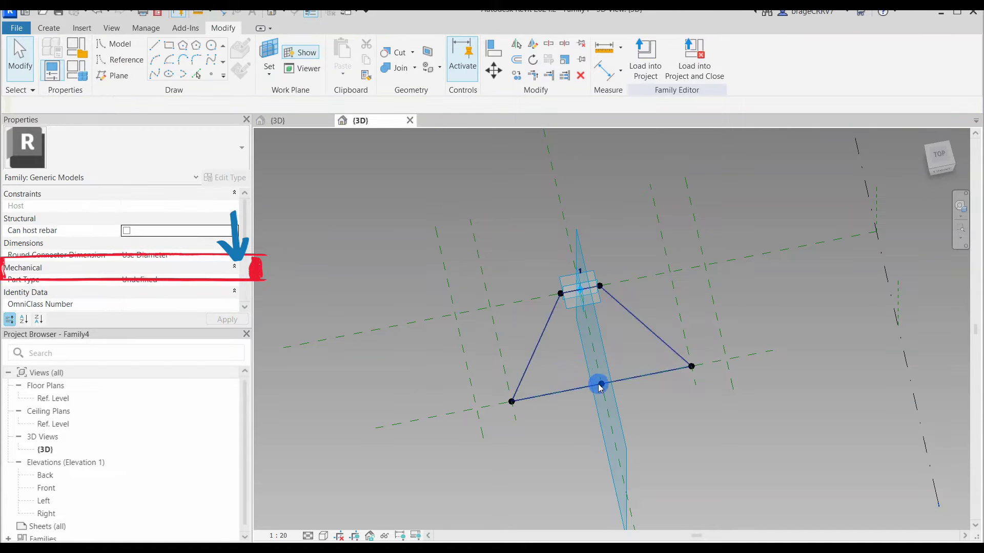
scroll(183, 261, "down", 1)
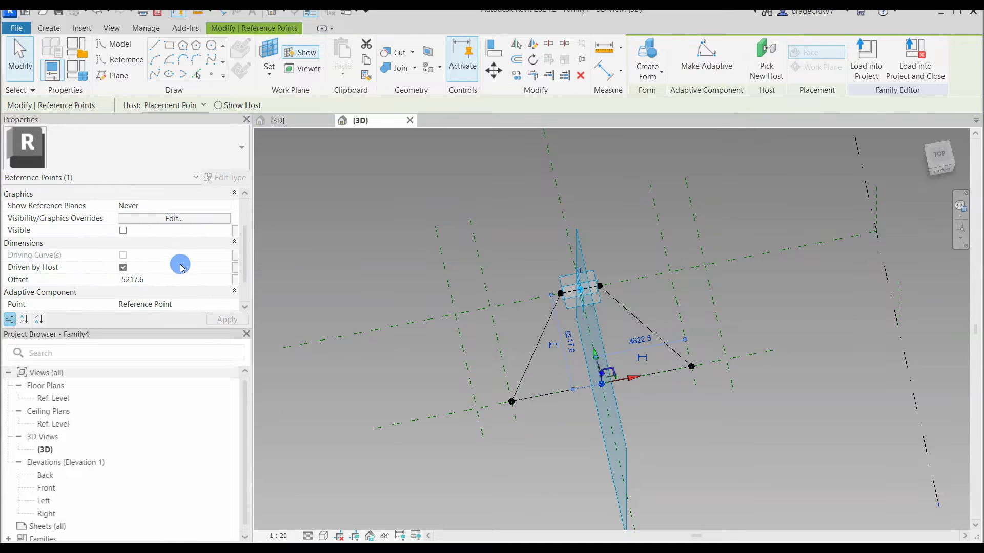
left_click(235, 280)
left_click(436, 316)
left_click(530, 407)
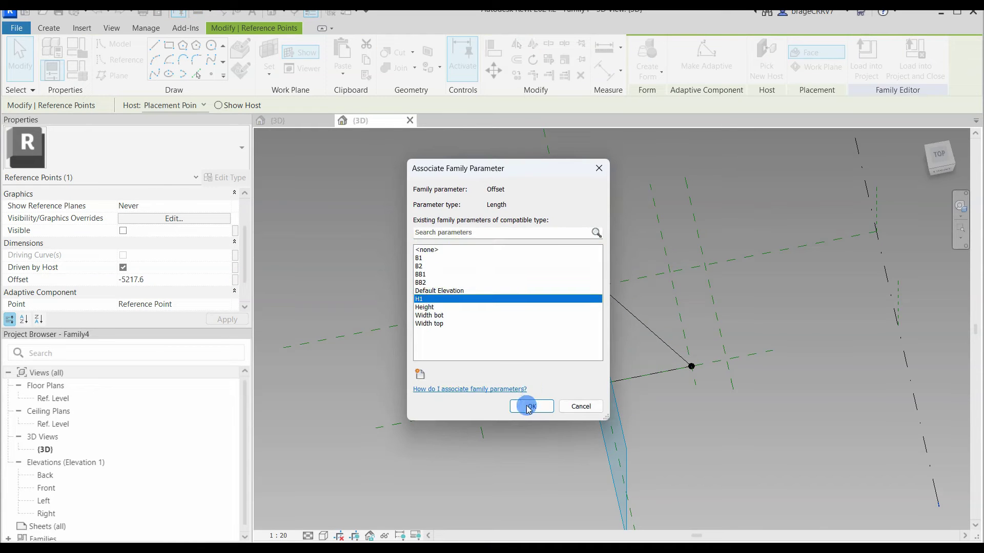
Associate the offset of the profile's lower-left reference point with the BB2 parameter.
left_click(512, 369)
left_click(438, 331)
left_click(222, 272)
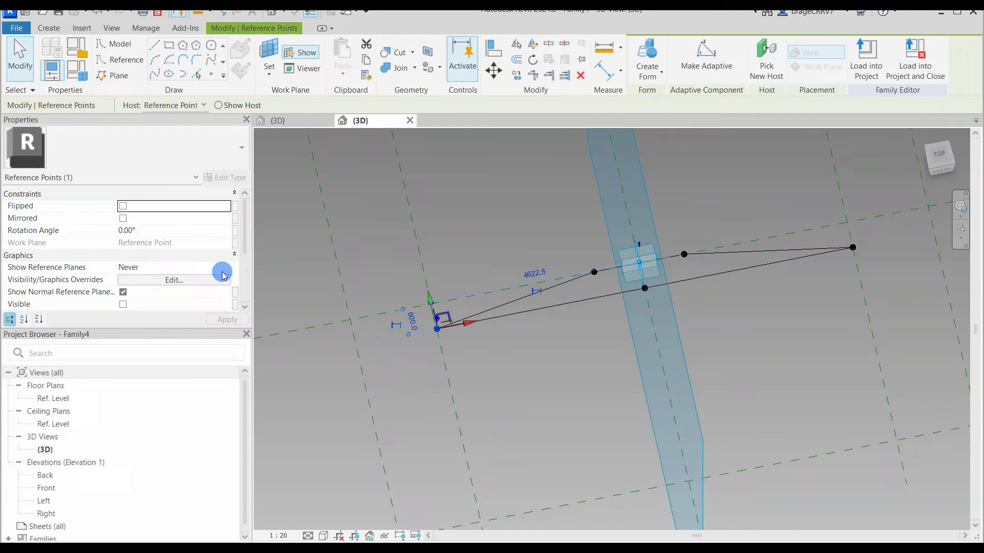
scroll(179, 276, "down", 2)
left_click(235, 293)
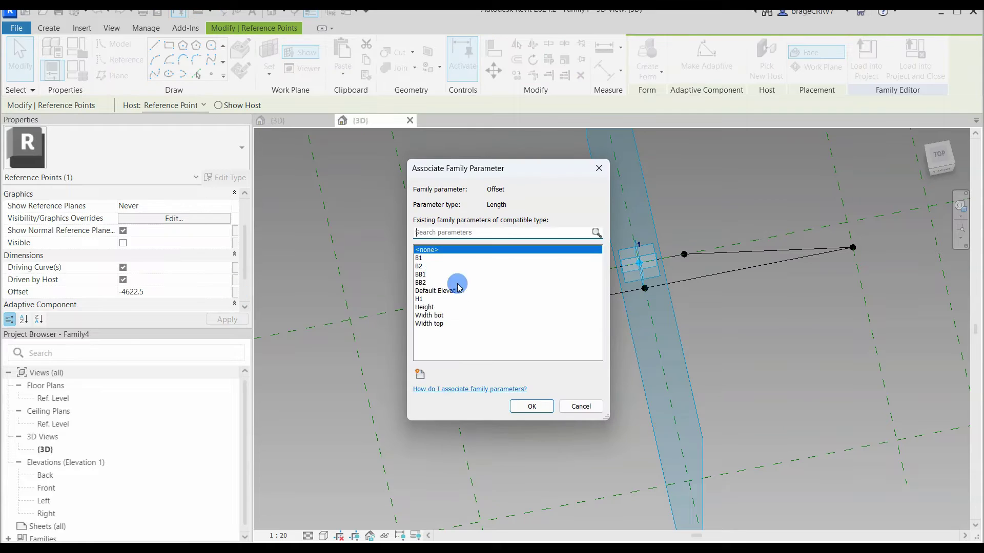
left_click(430, 278)
left_click(530, 406)
Associate the offset of the profile's lower-right reference point with the BB1 parameter and clear the selection.
middle_click_drag(598, 370, 558, 413)
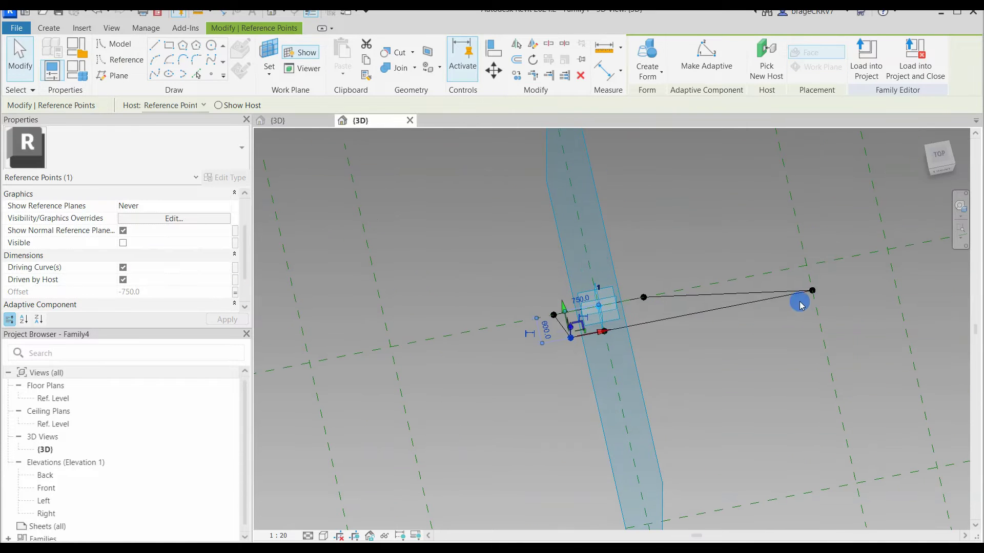
left_click(812, 291)
scroll(179, 258, "down", 1)
left_click(236, 277)
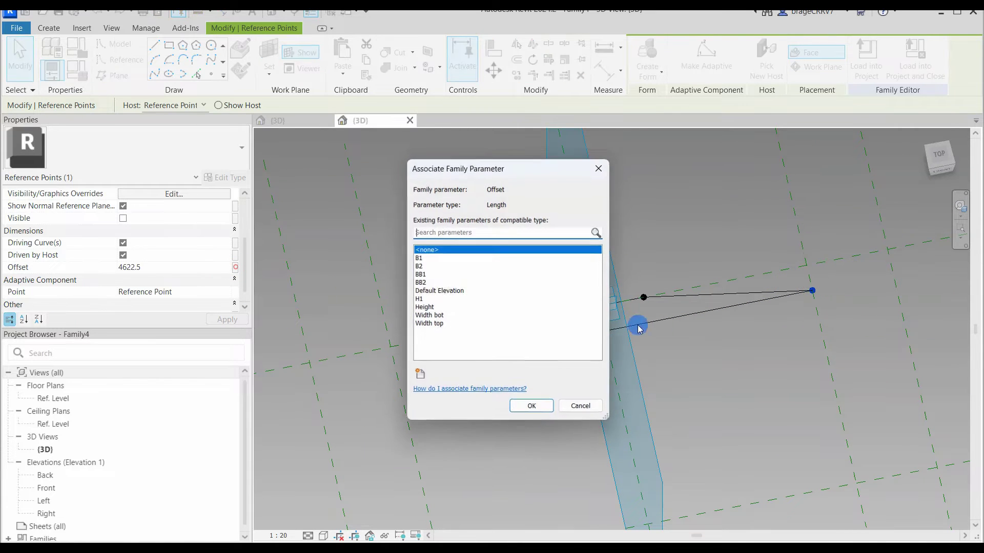
left_click(436, 276)
left_click(527, 404)
left_click(549, 417)
scroll(590, 341, "up", 6)
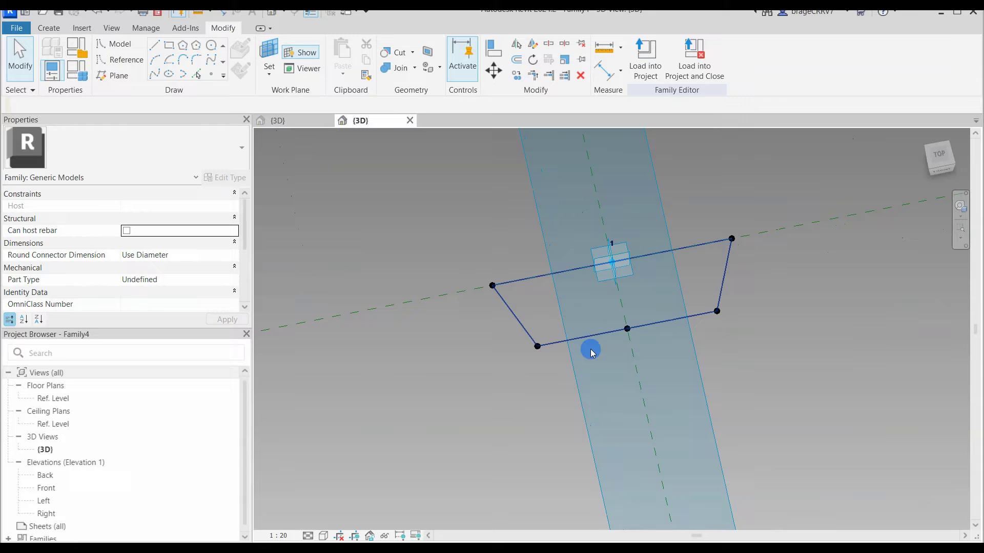
scroll(590, 351, "down", 1)
middle_click_drag(575, 435, 513, 471)
Create a new family from the metric adaptive generic model template.
left_click(23, 29)
left_click(26, 64)
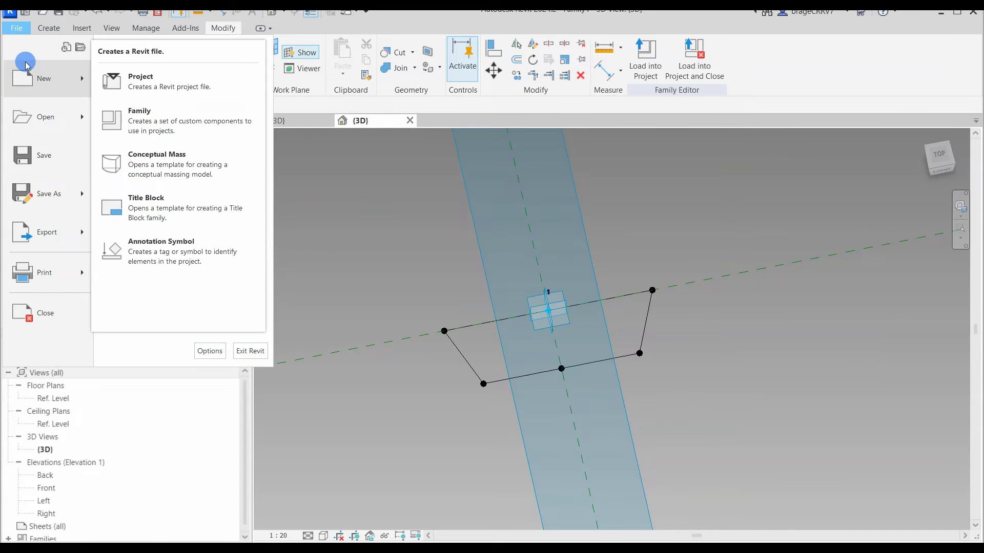
left_click(145, 114)
scroll(538, 319, "down", 6)
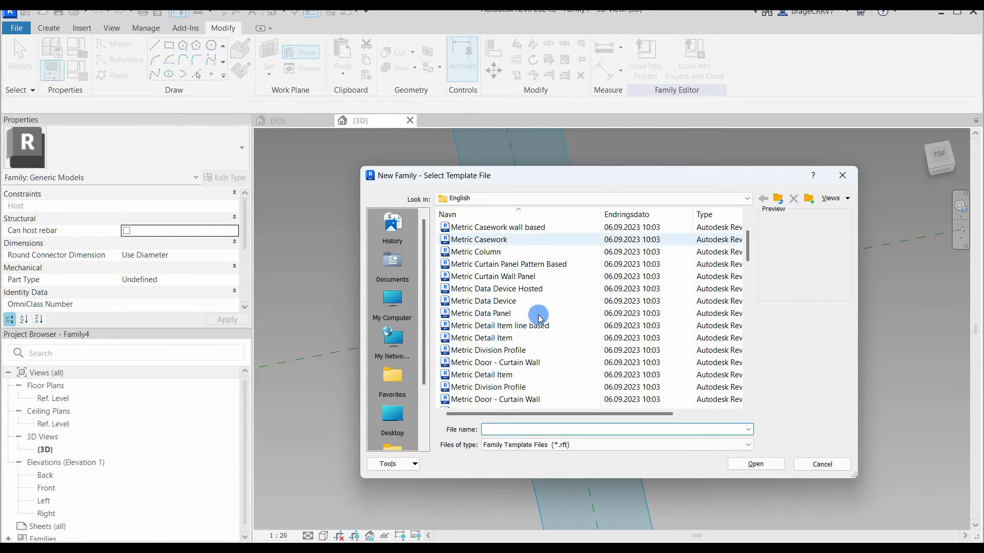
left_click(540, 362)
left_click(743, 464)
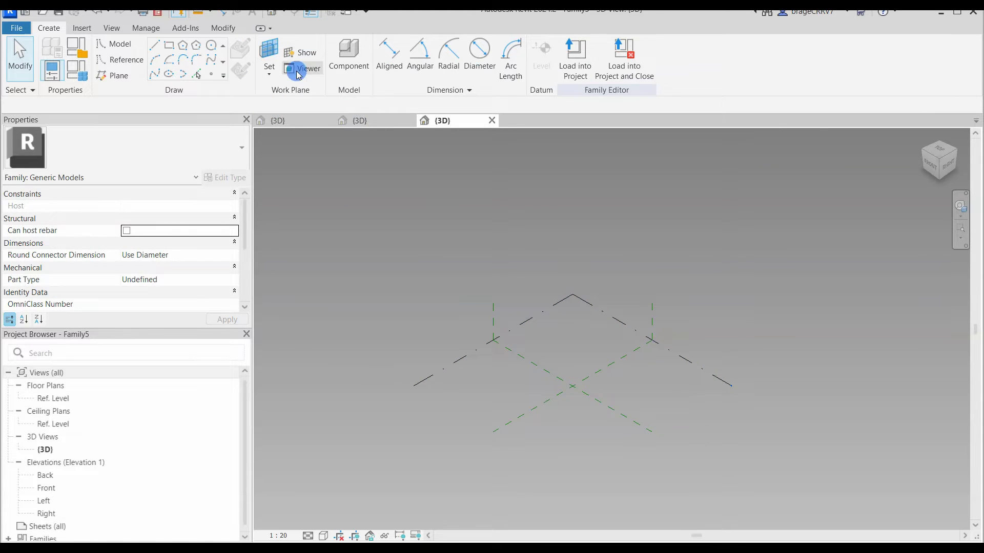
Show the work plane and place three reference points on the Ref. Level plane near the centre of the reference planes.
left_click(295, 53)
middle_click_drag(494, 432, 535, 469, "shift")
scroll(563, 465, "up", 1)
left_click(211, 75)
scroll(520, 418, "up", 1)
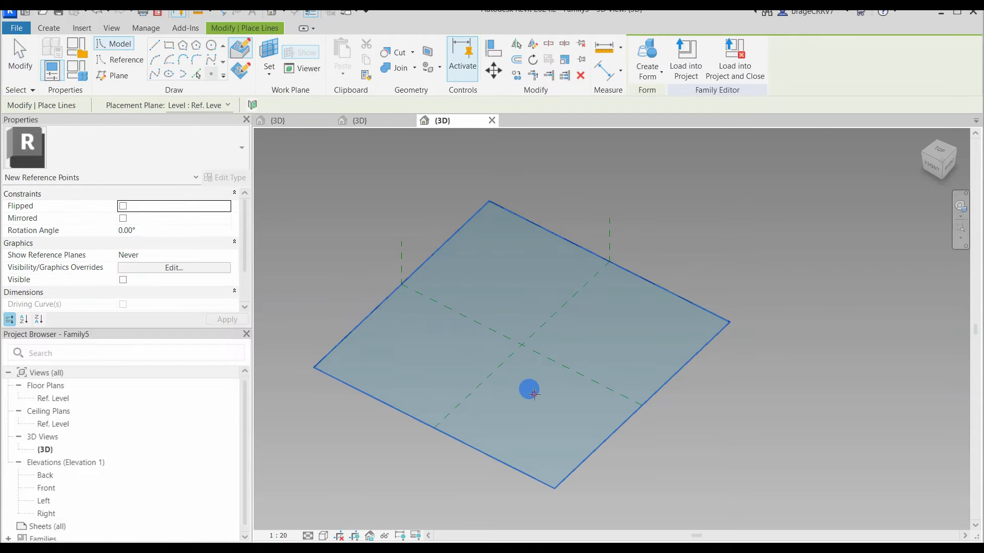
left_click(529, 389)
left_click(566, 378)
middle_click_drag(632, 402, 648, 433, "shift")
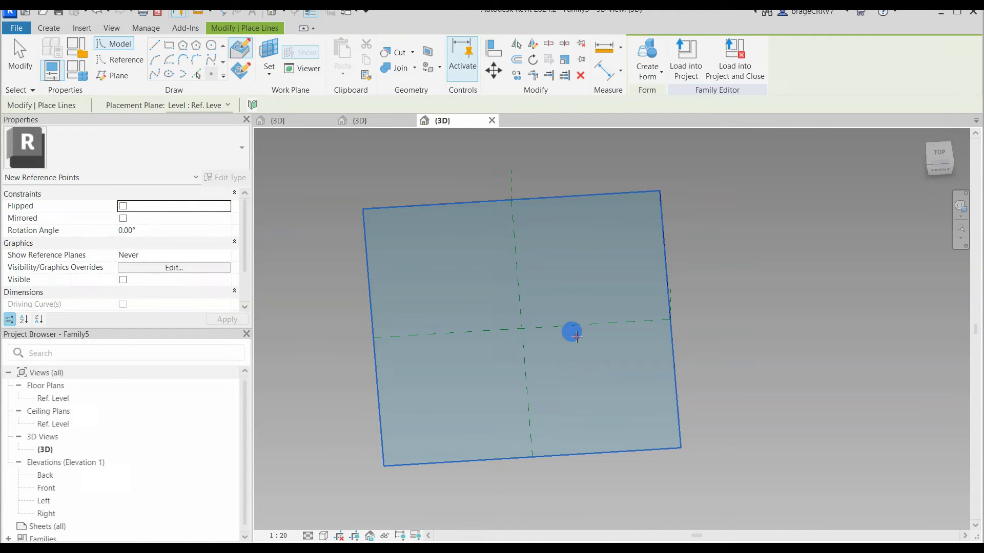
key("Escape")
Make the three reference points adaptive and connect them with a spline through points.
left_click_drag(538, 281, 599, 398)
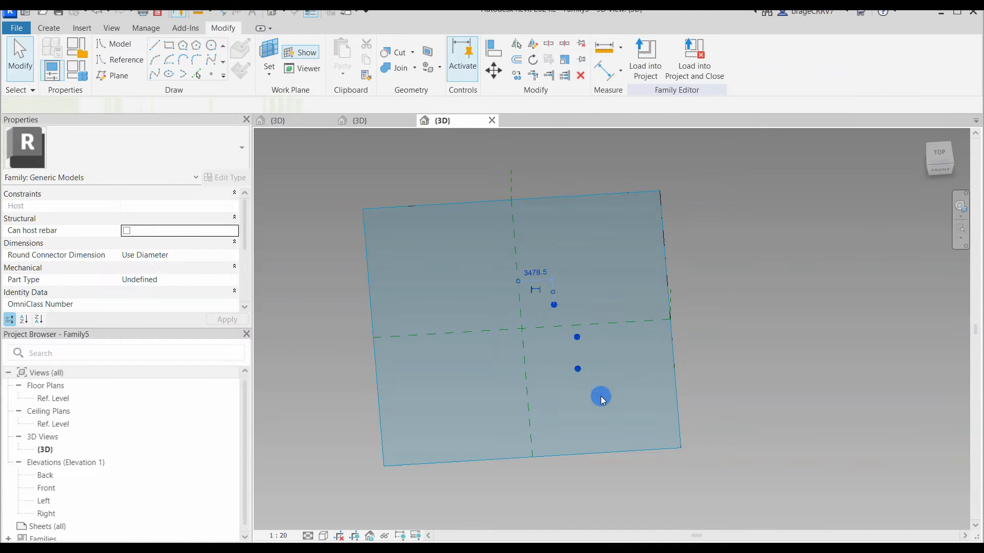
left_click(682, 77)
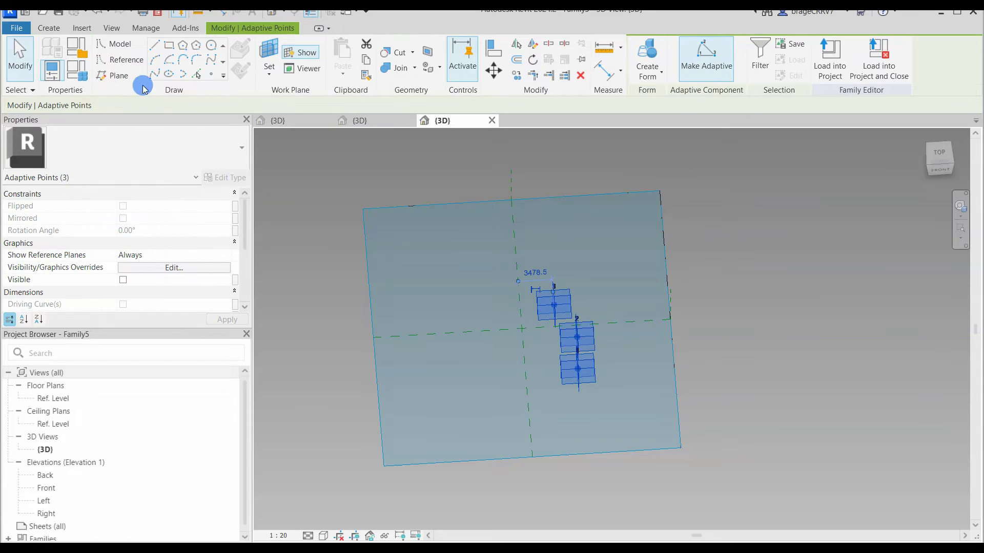
left_click(729, 355)
middle_click_drag(727, 403, 584, 281, "shift")
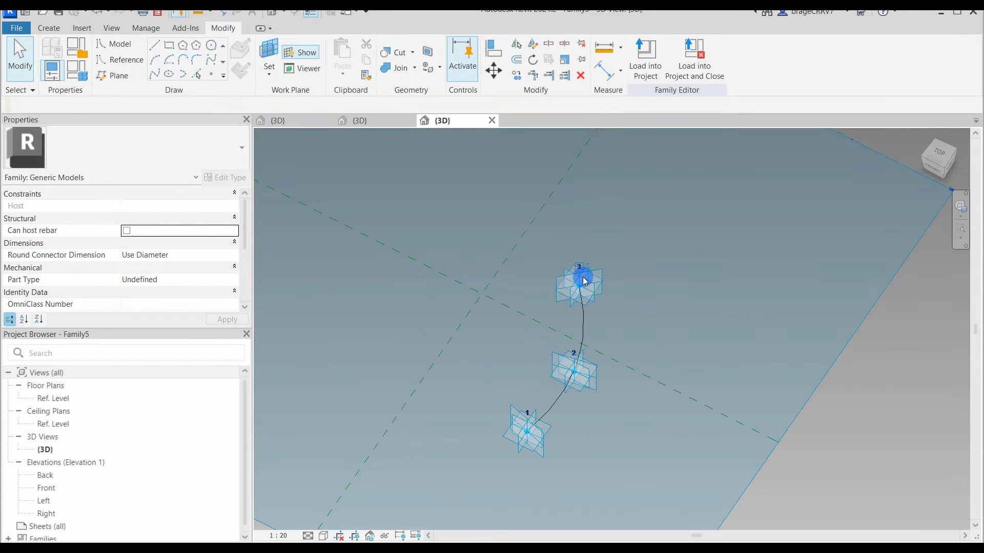
Move adaptive points 3 and 2 away from their original positions to form a longer, gently curved path.
left_click(586, 283)
left_click_drag(585, 284, 648, 246)
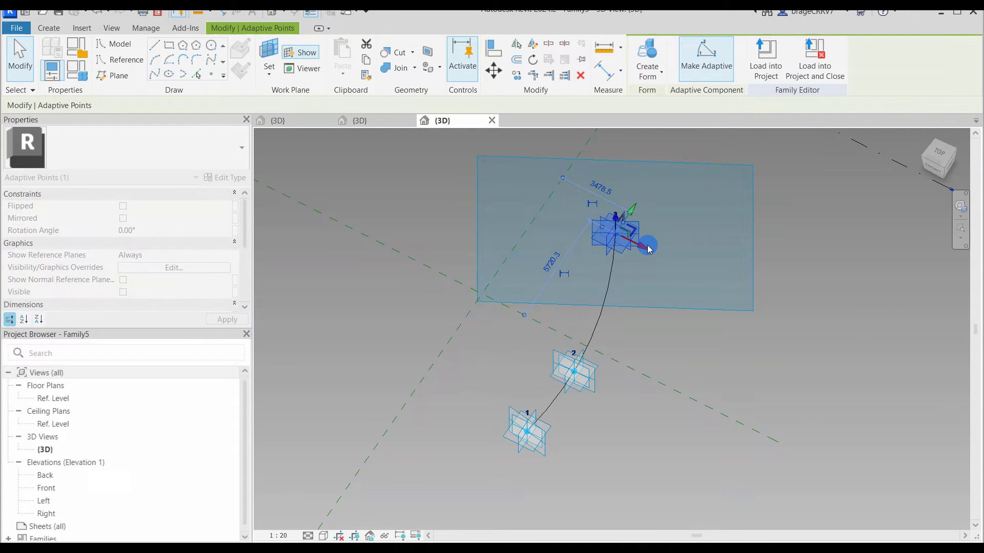
left_click(586, 370)
left_click_drag(590, 348, 612, 315)
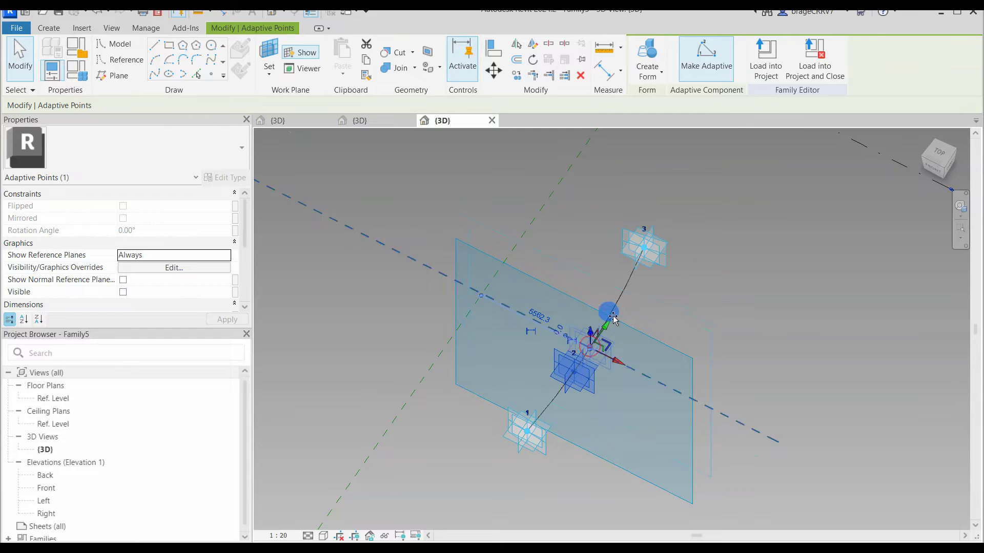
left_click_drag(624, 351, 645, 361)
left_click(762, 270)
mouse_move(574, 430)
middle_mouse_down("shift")
mouse_move(564, 439)
mouse_move(512, 432)
mouse_move(566, 425)
middle_mouse_up("shift")
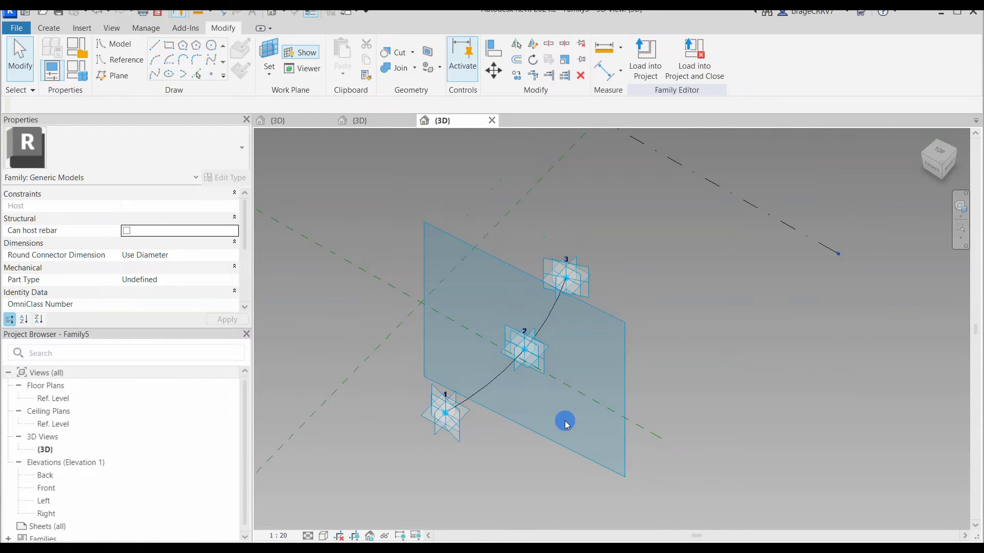
Switch to the trapezoidal profile family and save it on the desktop as BridgeDeckProfile.
left_click(378, 120)
middle_click_drag(429, 308, 428, 408, "shift")
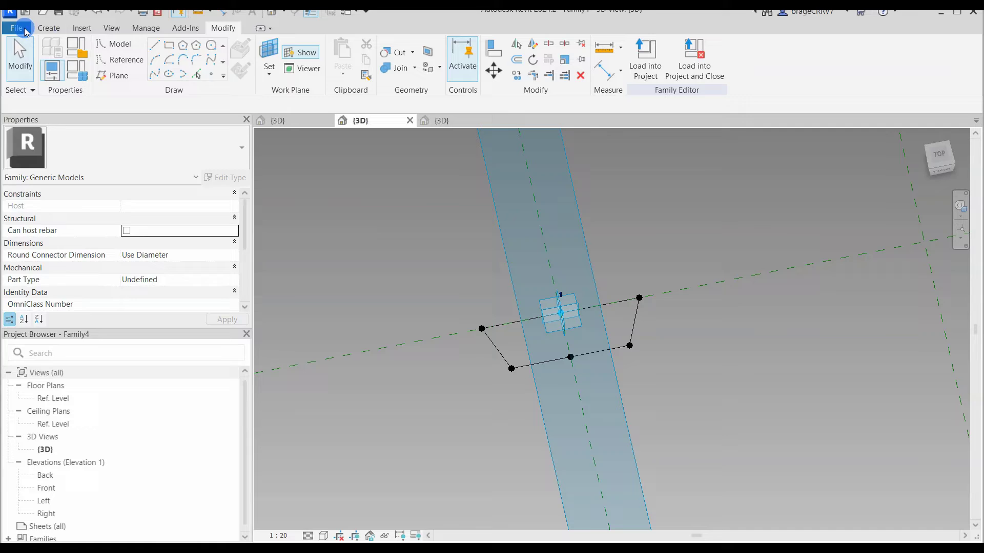
left_click(16, 28)
left_click(40, 190)
left_click(128, 179)
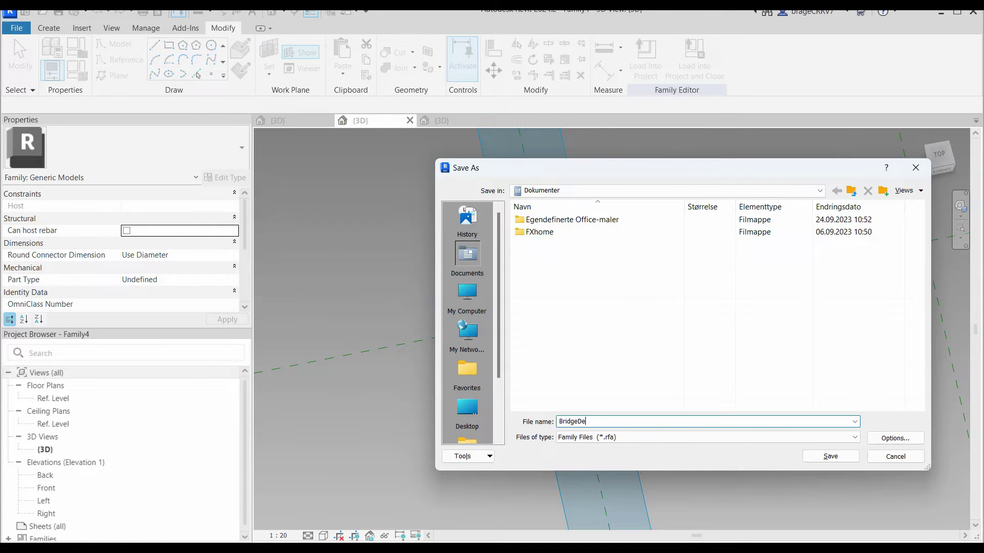
left_click(467, 410)
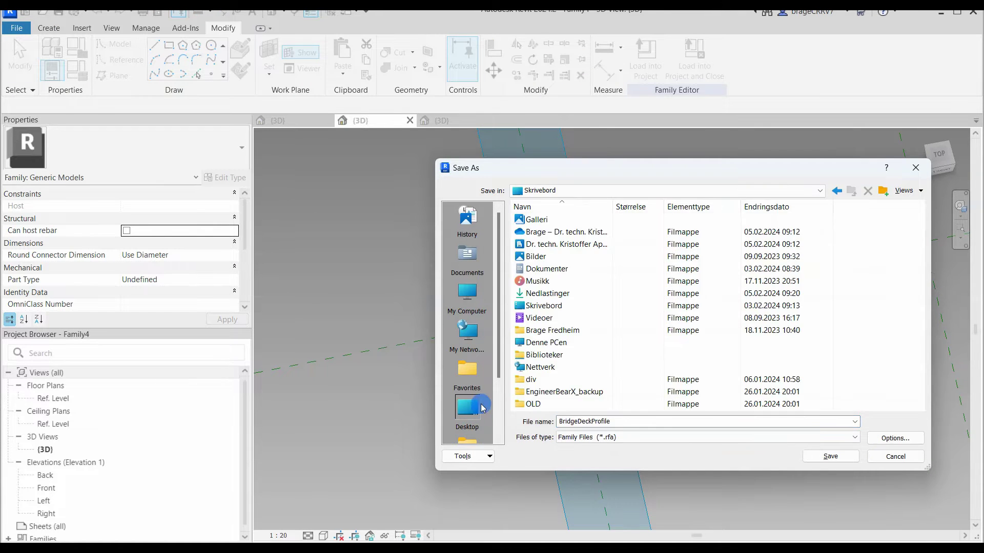
left_click(816, 456)
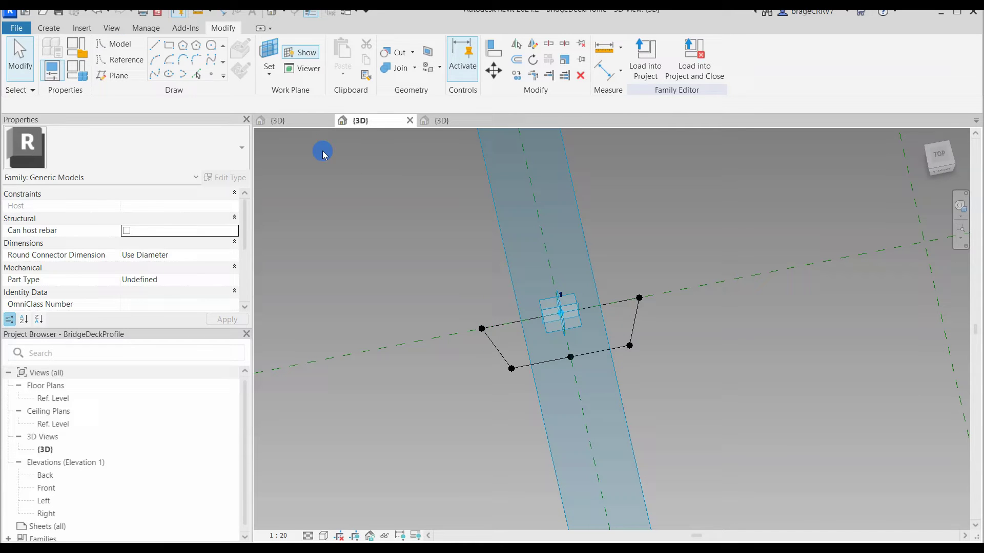
Purge the unused items from the profile family.
left_click(147, 29)
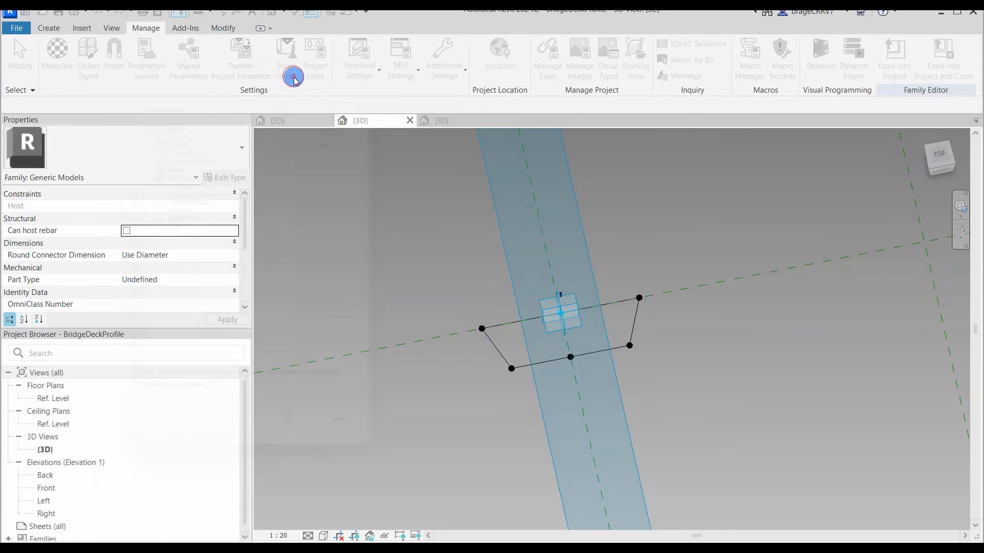
left_click(290, 72)
left_click(310, 444)
left_click(286, 71)
left_click(379, 444)
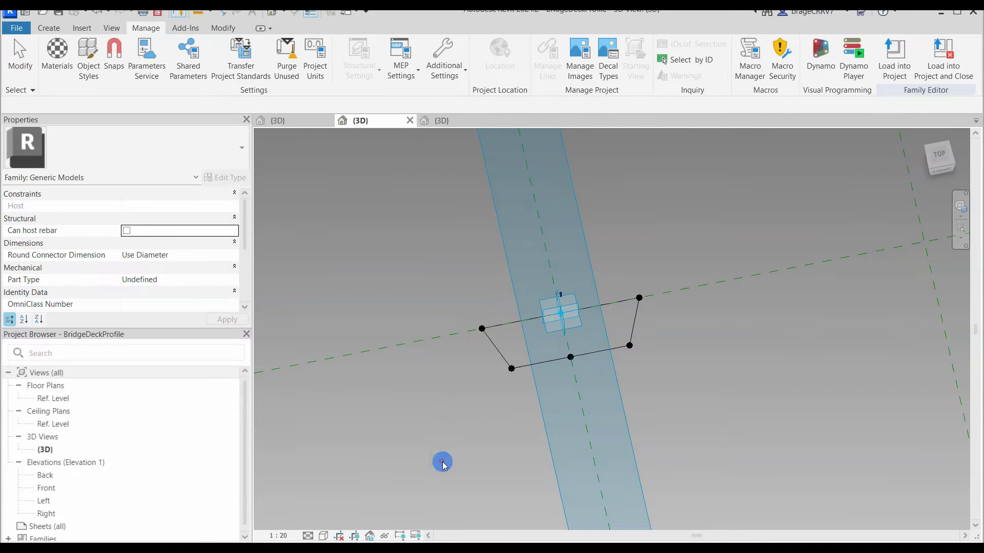
left_click(369, 260)
left_click(222, 27)
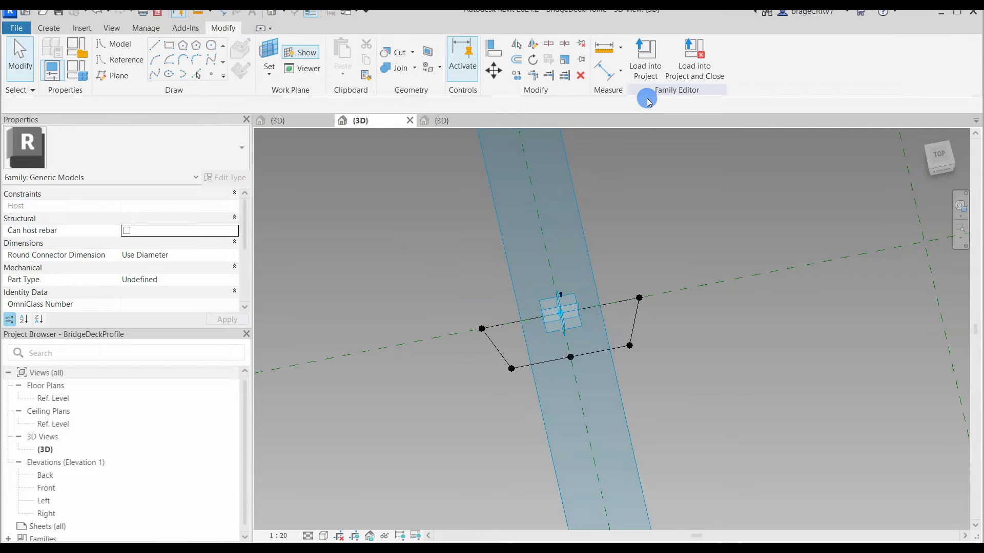
Load the bridge deck profile family into Family5, the family with the three-point curve.
left_click(645, 59)
left_click(414, 230)
left_click(453, 380)
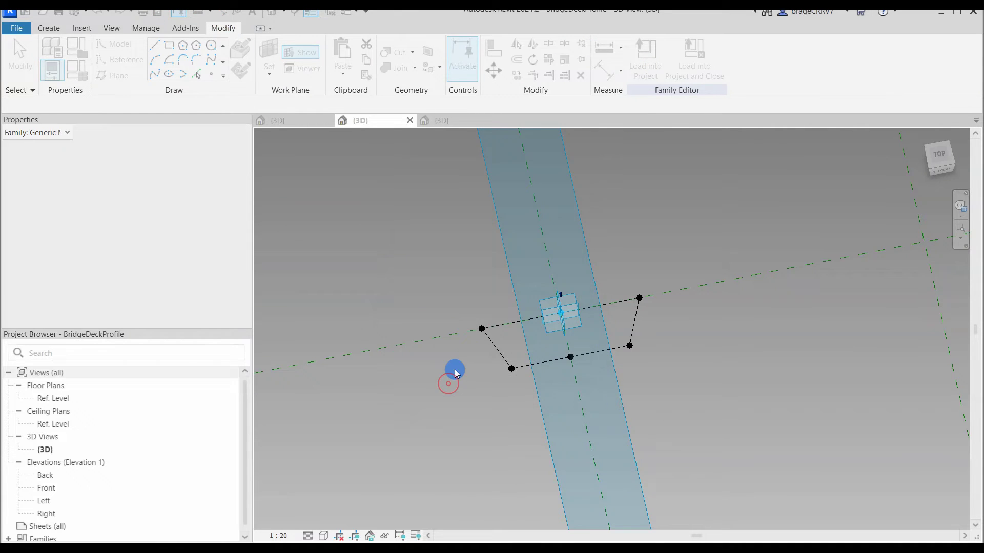
key("Escape")
scroll(534, 378, "up", 1)
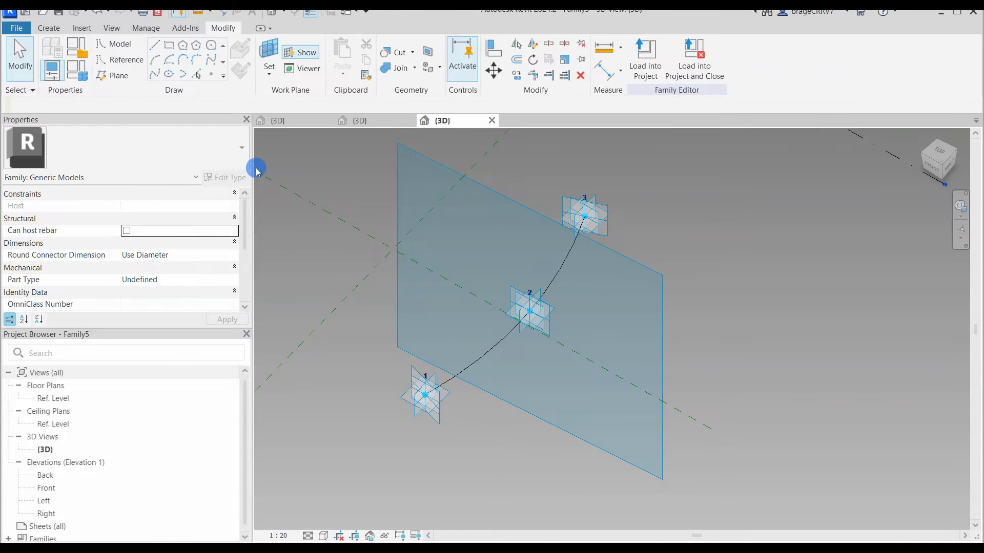
Place two hosted reference points on the curve, one between adaptive points 1 and 2 and one between points 2 and 3.
left_click(196, 63)
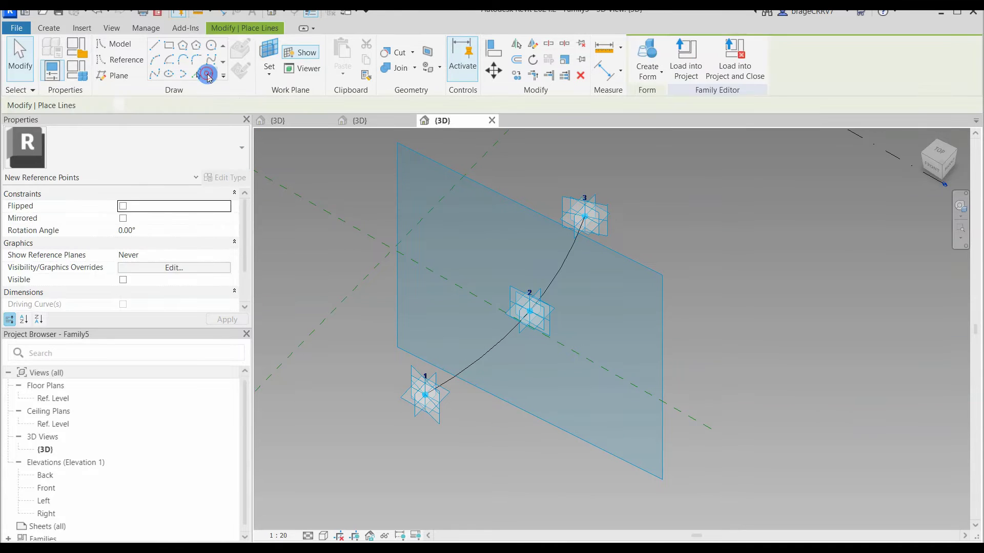
left_click(484, 355)
left_click(560, 270)
key("Escape")
key("Escape")
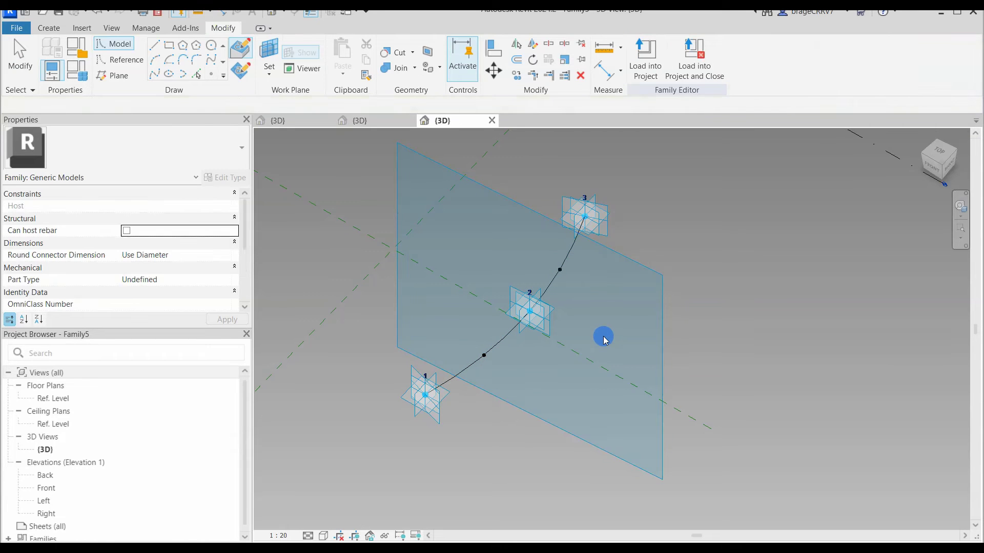
Set the work plane to the plane perpendicular to the curve at the hosted point between adaptive points 1 and 2.
middle_click_drag(518, 475, 469, 372, "shift")
left_click(269, 54)
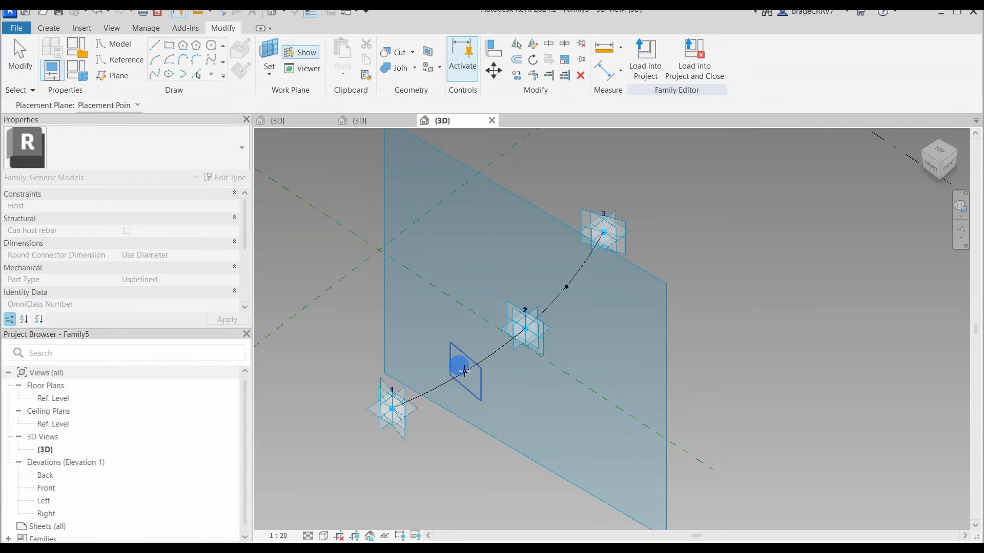
left_click(465, 371)
mouse_move(509, 428)
middle_mouse_down("shift")
mouse_move(411, 417)
mouse_move(512, 439)
middle_mouse_up("shift")
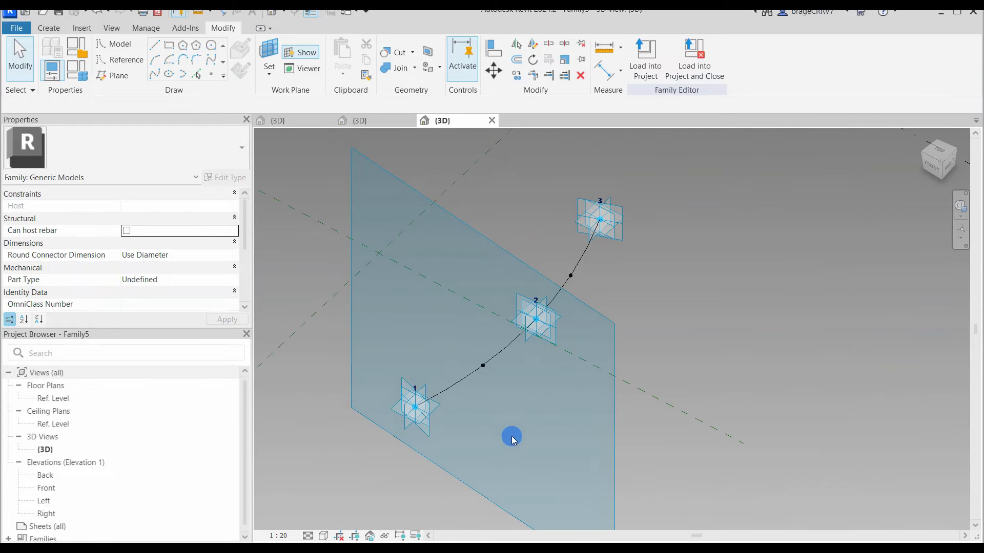
Place a BridgeDeckProfile component from the loaded generic models on the hosted point between adaptive points 1 and 2.
left_click(19, 437)
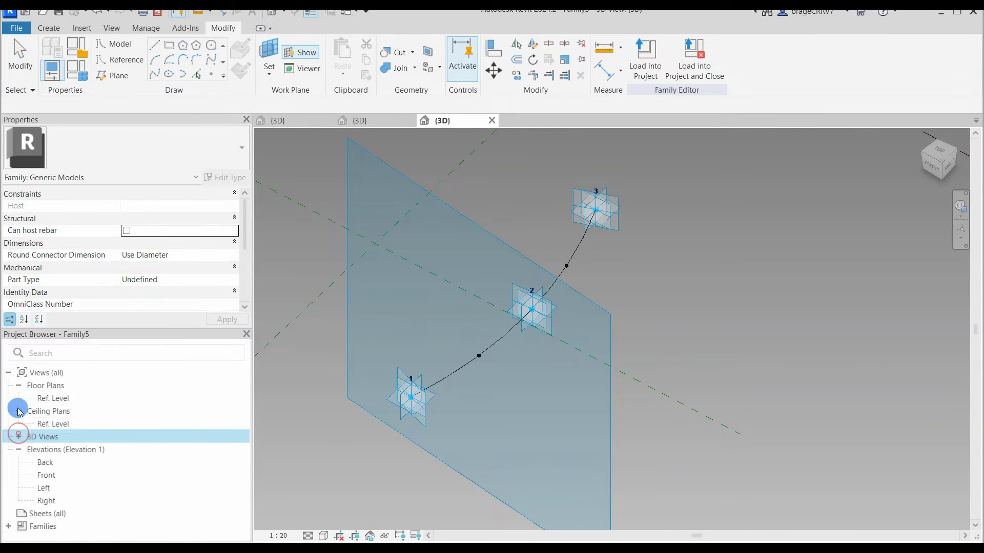
left_click(19, 411)
left_click(9, 514)
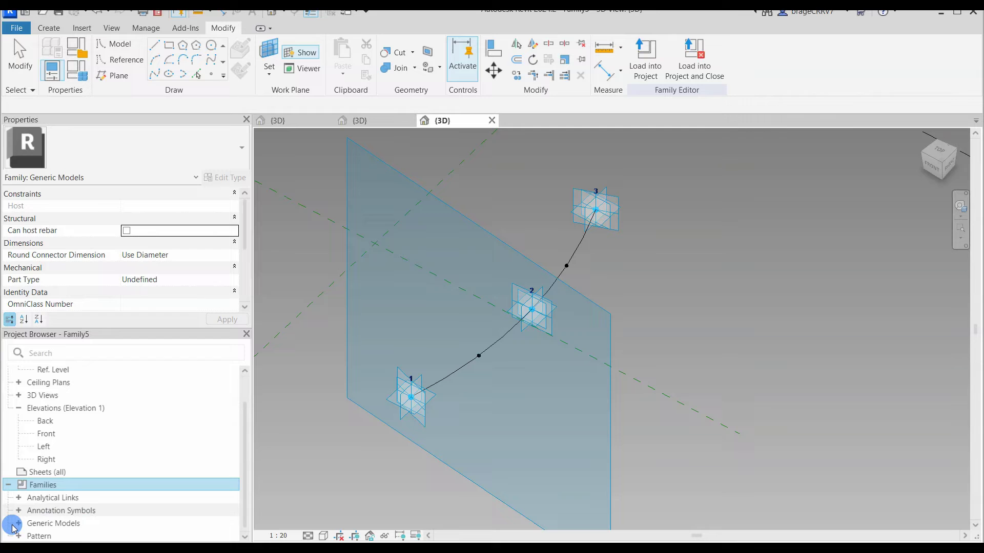
left_click(19, 523)
double_click(61, 524)
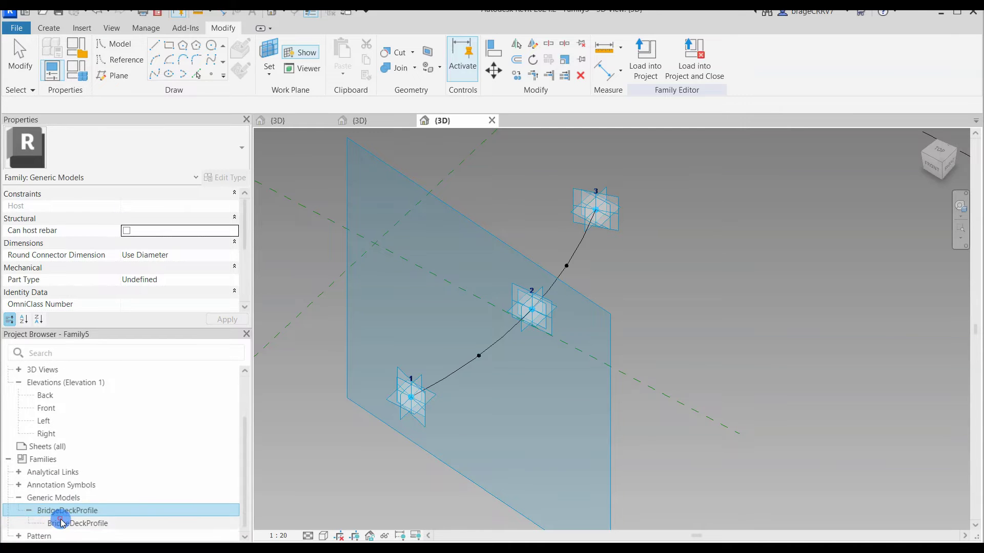
left_click_drag(62, 523, 479, 355)
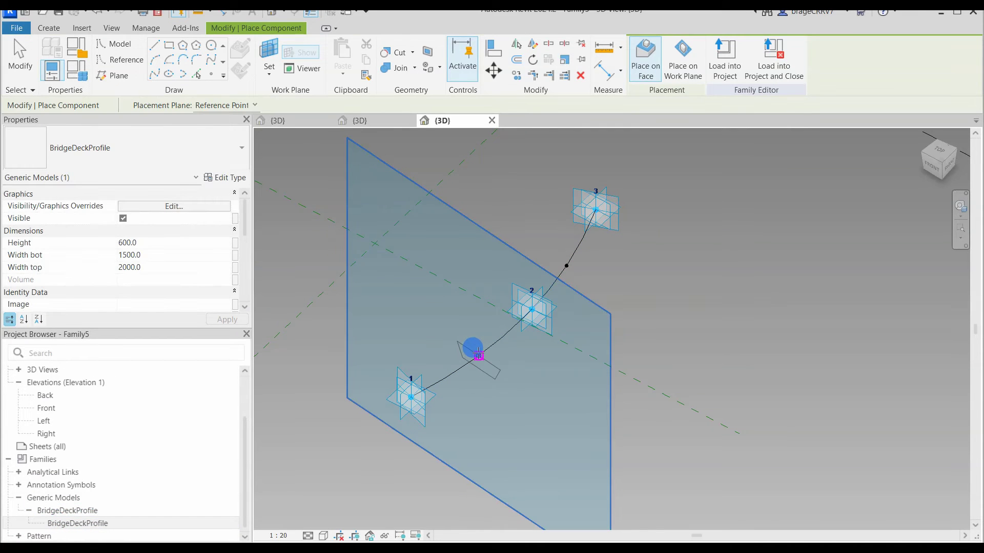
left_click(478, 355)
middle_click_drag(592, 389, 538, 352, "shift")
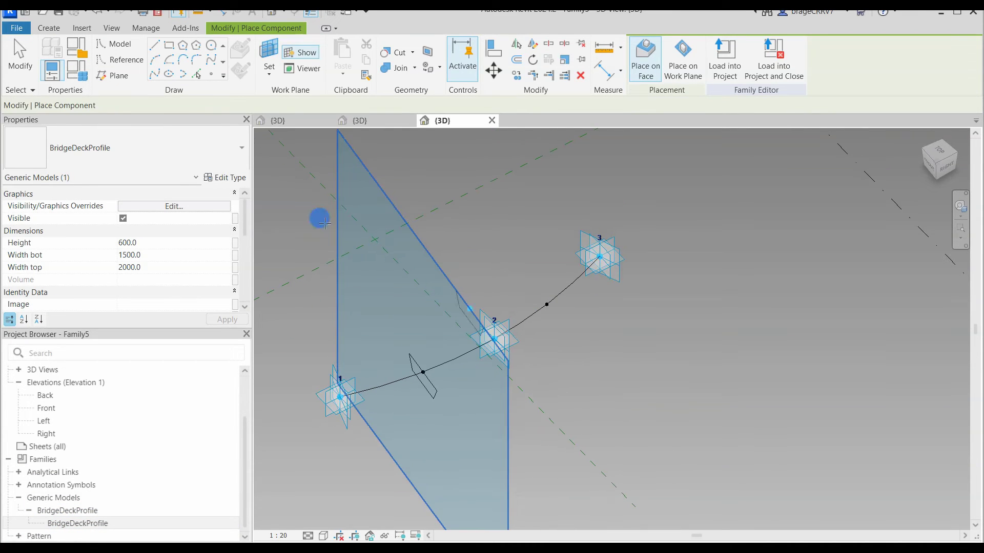
Set the work plane at the hosted point between adaptive points 2 and 3 and place a second BridgeDeckProfile there.
left_click(269, 51)
left_click(546, 304)
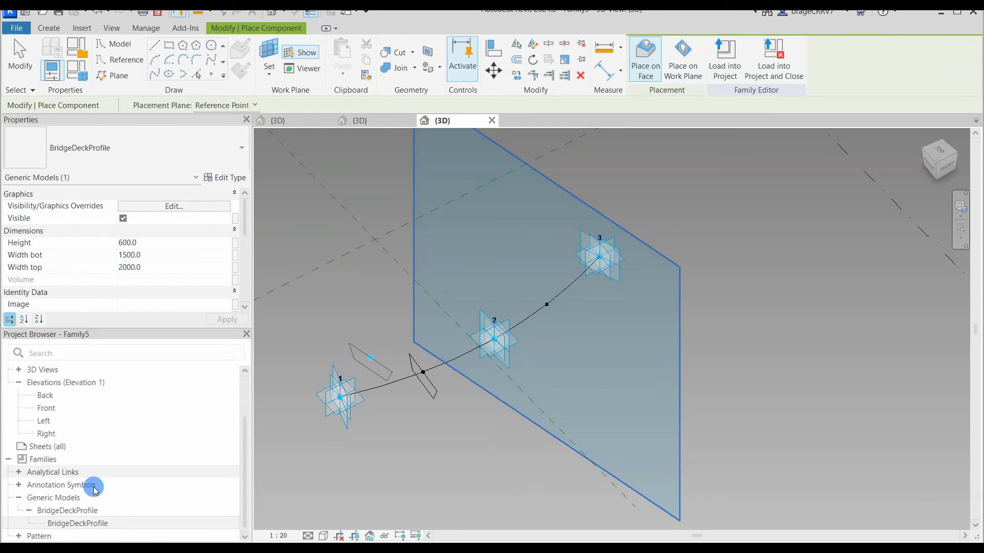
left_click_drag(89, 523, 380, 407)
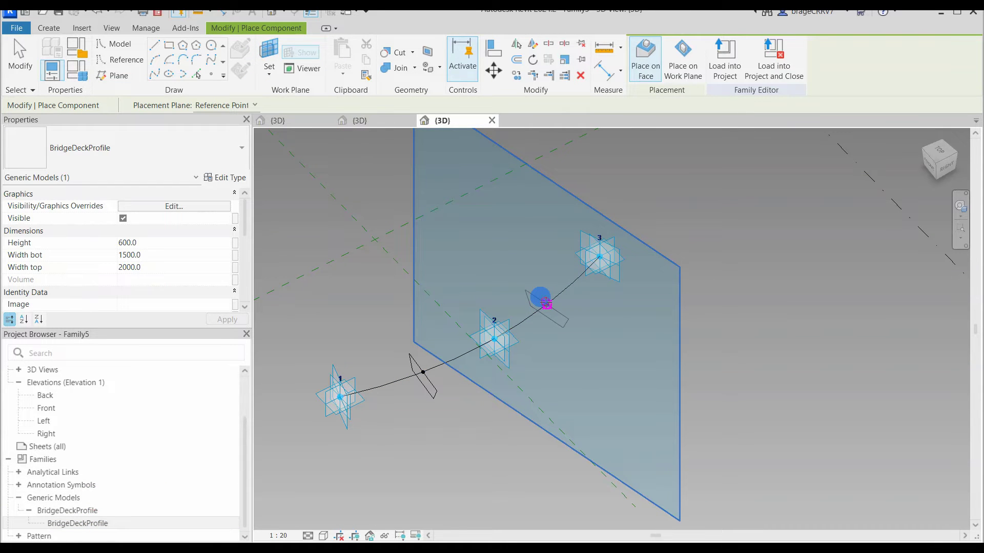
left_click(546, 303)
key("Escape")
left_click(454, 442)
middle_click_drag(432, 462, 515, 384, "shift")
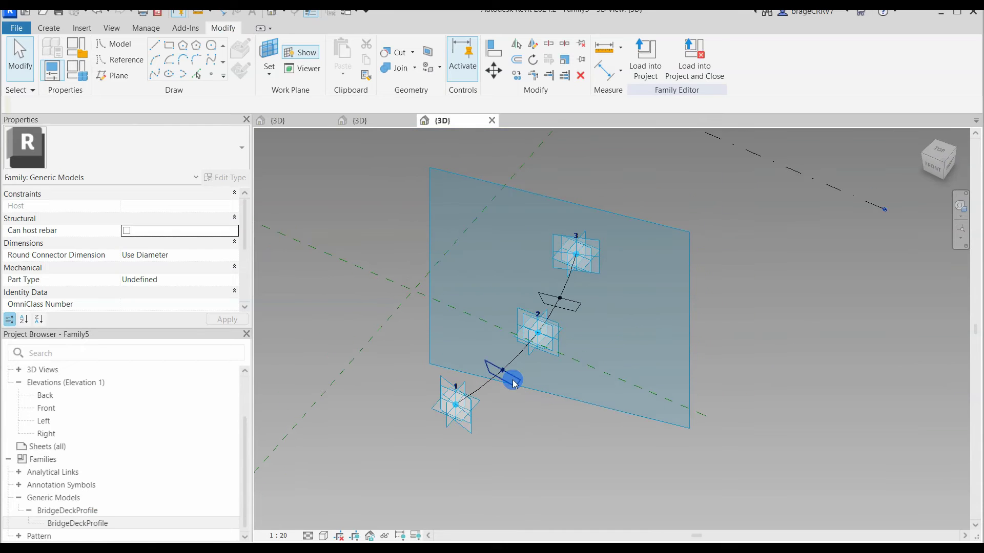
Create a solid form from the two placed profiles and the curve as its path.
left_click(515, 385)
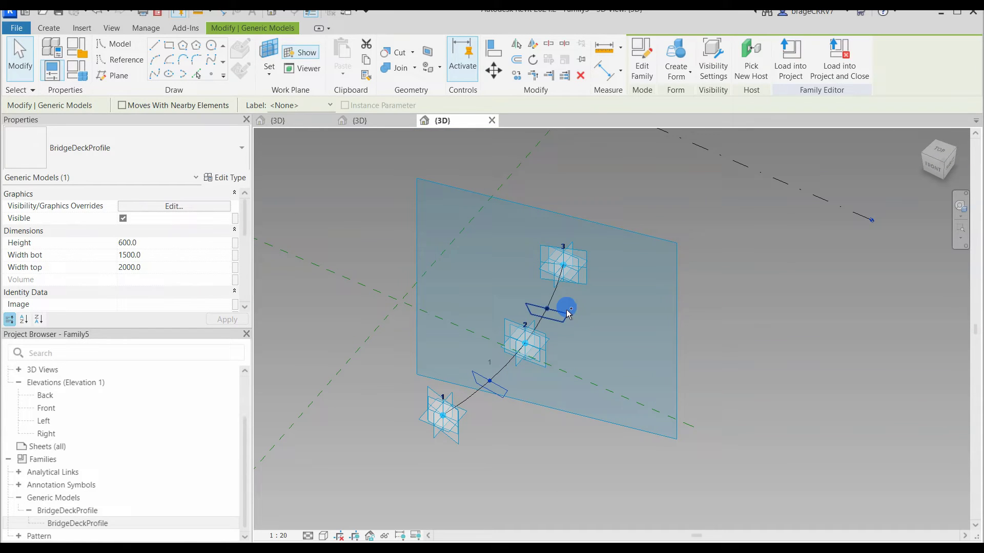
left_click(510, 362, "ctrl")
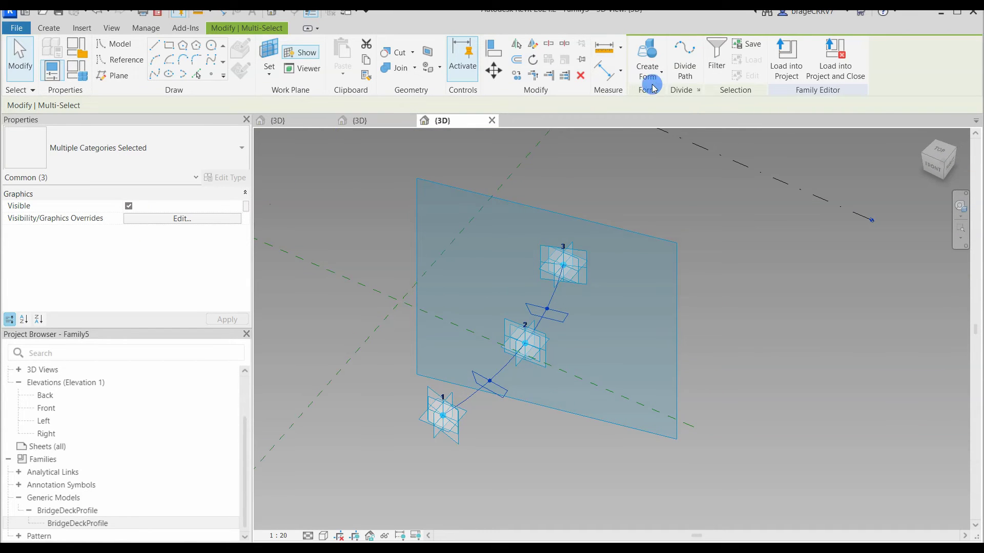
left_click(651, 77)
left_click(676, 99)
left_click(587, 378)
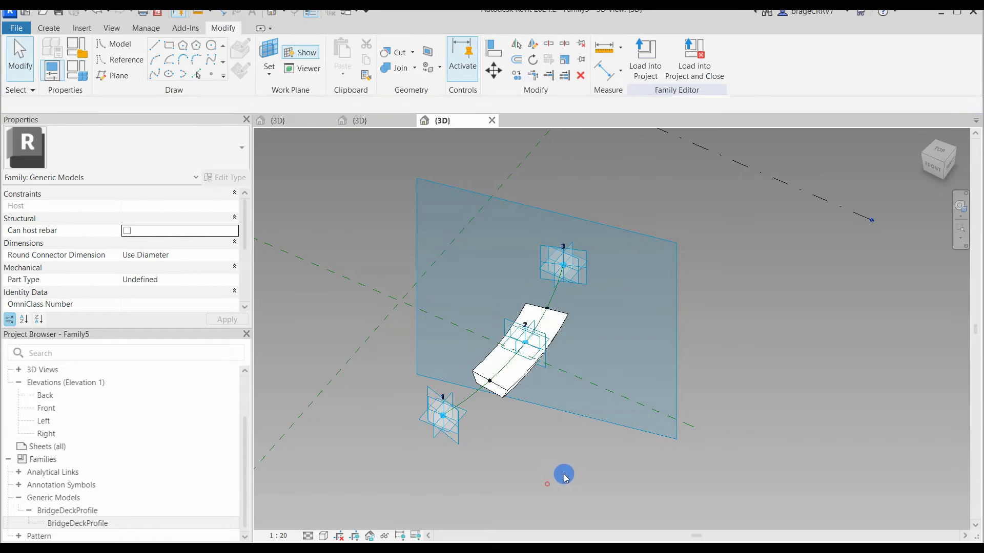
Inspect the properties of the hosted reference point between adaptive points 1 and 2.
middle_click_drag(565, 478, 450, 395, "shift")
left_click(452, 398)
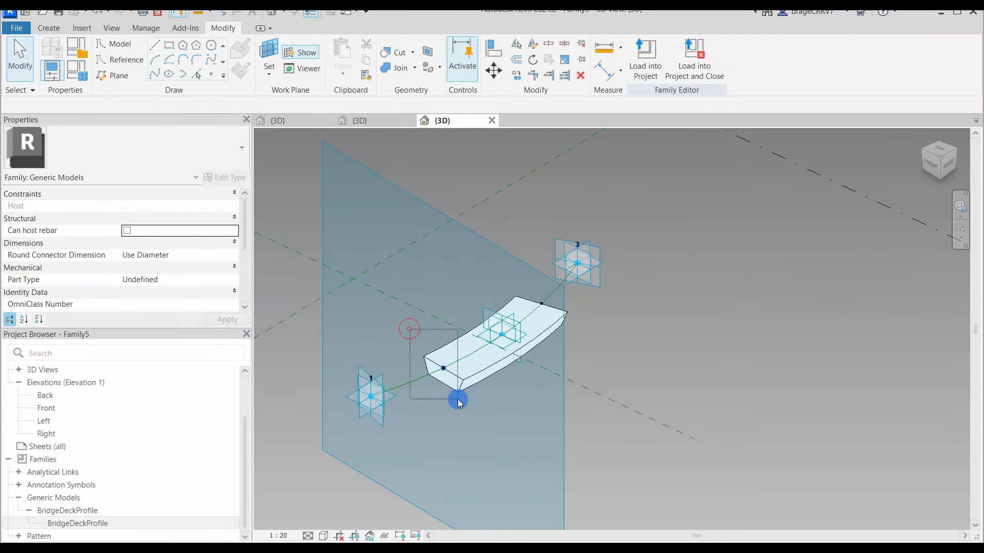
left_click(456, 396)
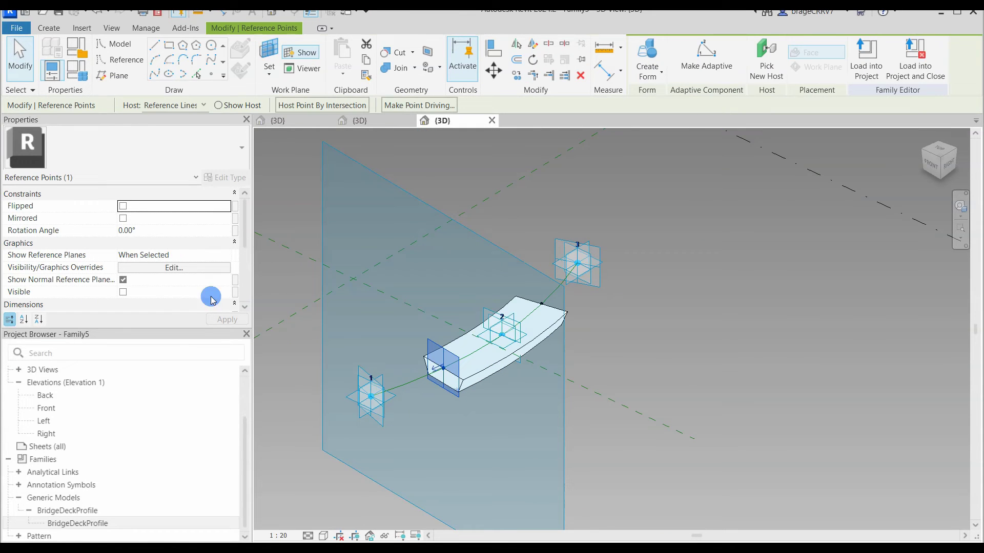
left_click(344, 377)
left_click(603, 387)
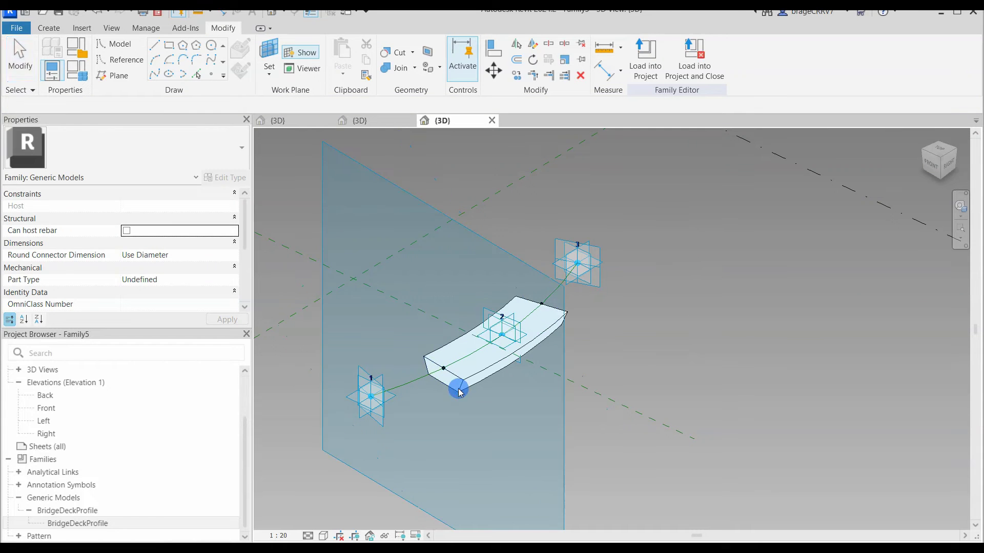
middle_click_drag(659, 376, 606, 353, "shift")
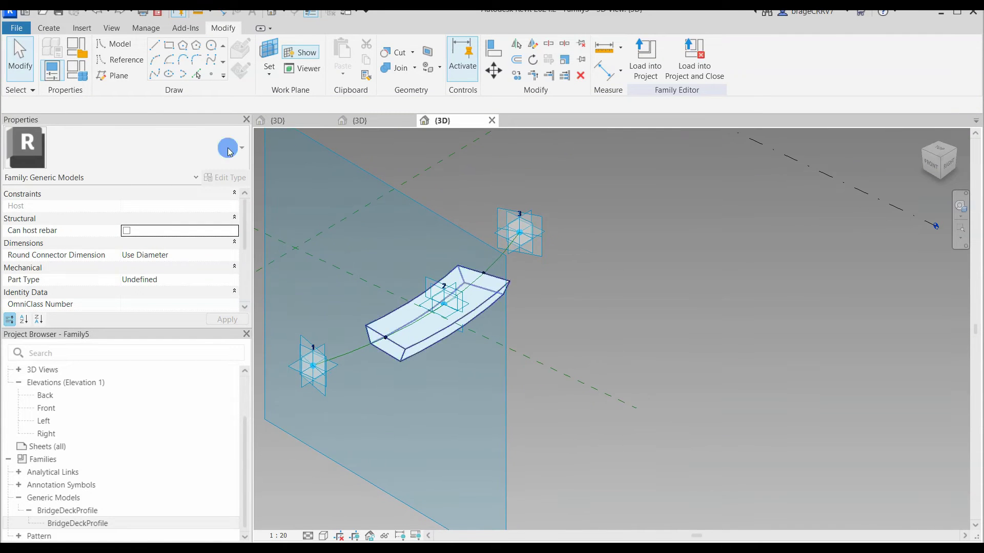
Add instance length parameters named Width top, Width bot and Height to the family, grouped under Dimensions.
left_click(79, 70)
left_click(595, 448)
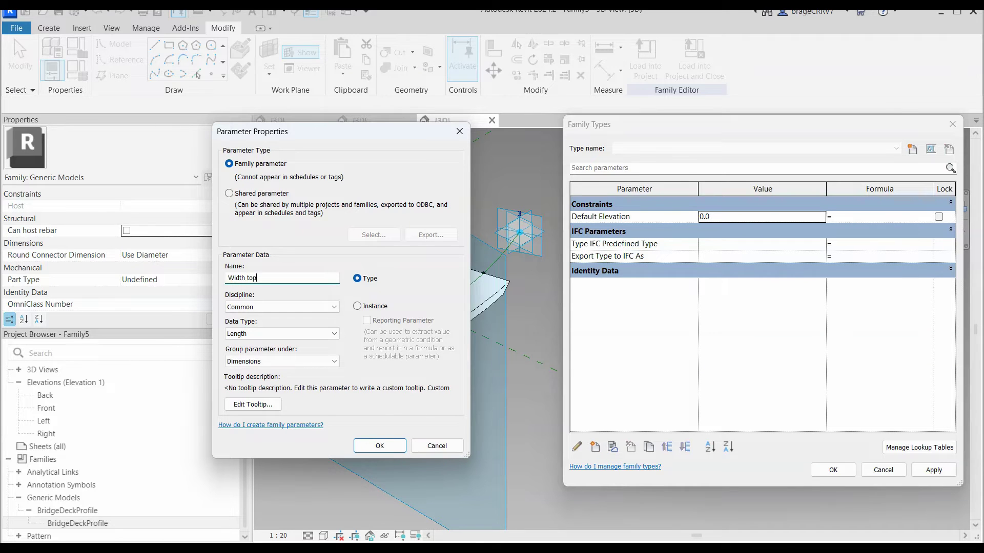
left_click(359, 307)
left_click(380, 446)
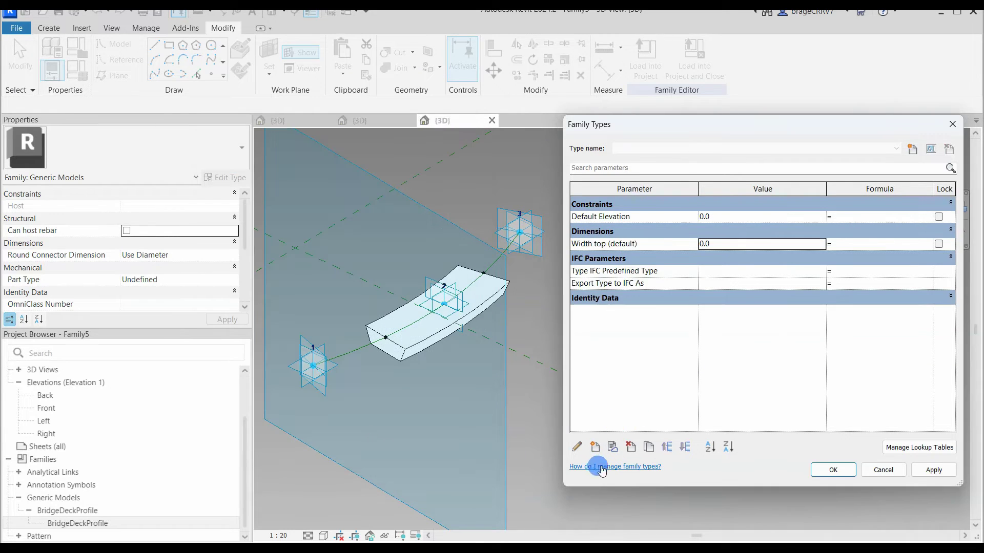
left_click(594, 448)
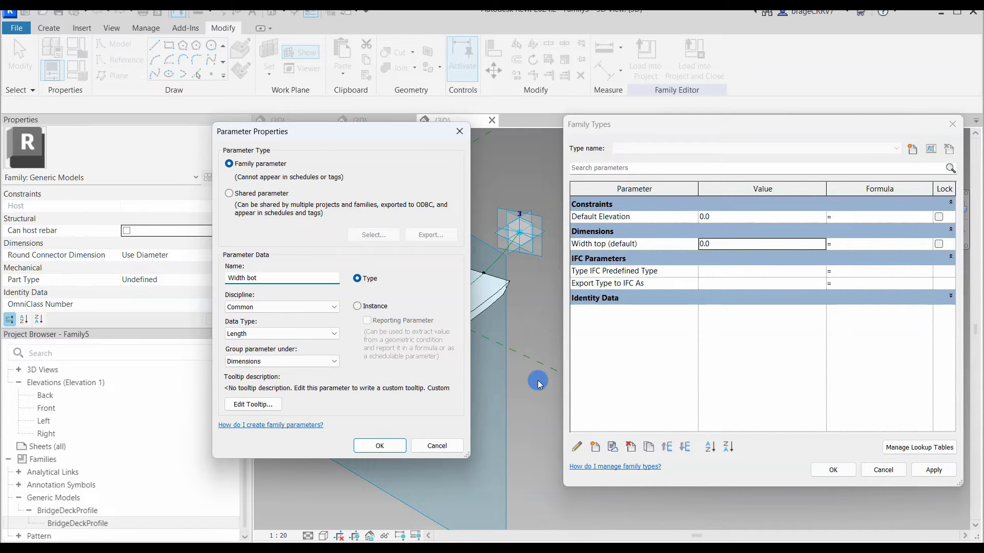
left_click(357, 306)
left_click(380, 445)
left_click(595, 447)
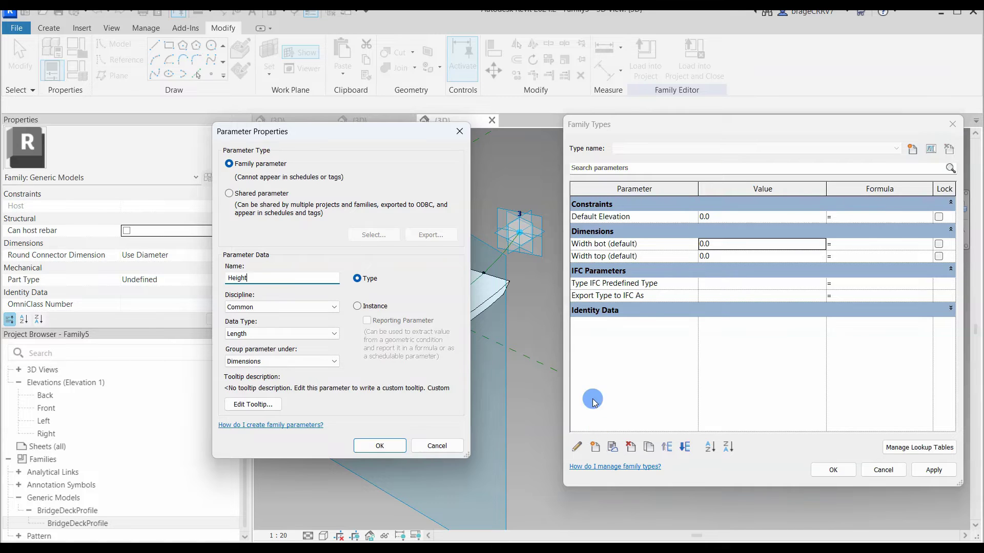
left_click(357, 306)
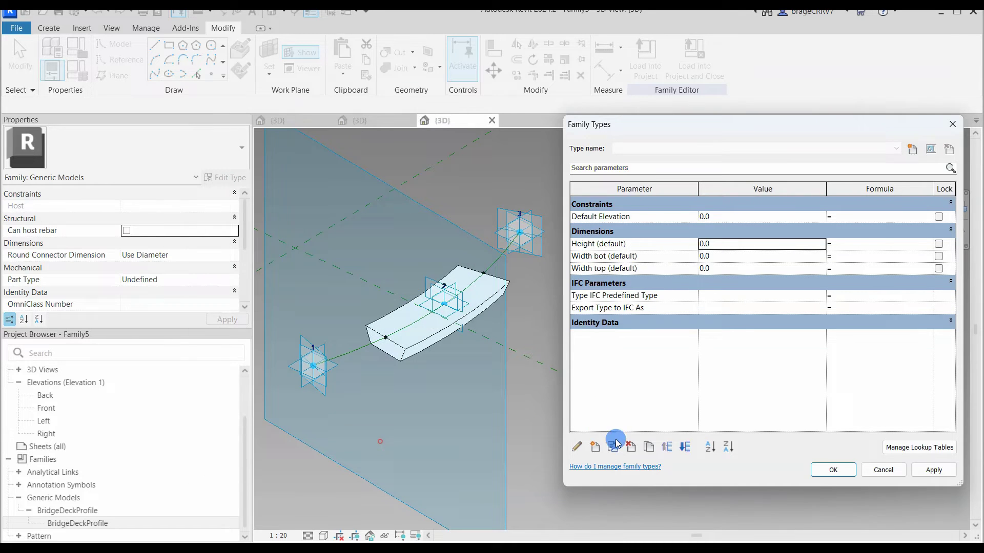
Add an instance angle parameter named RotA and reorder it below the width parameters.
left_click(597, 448)
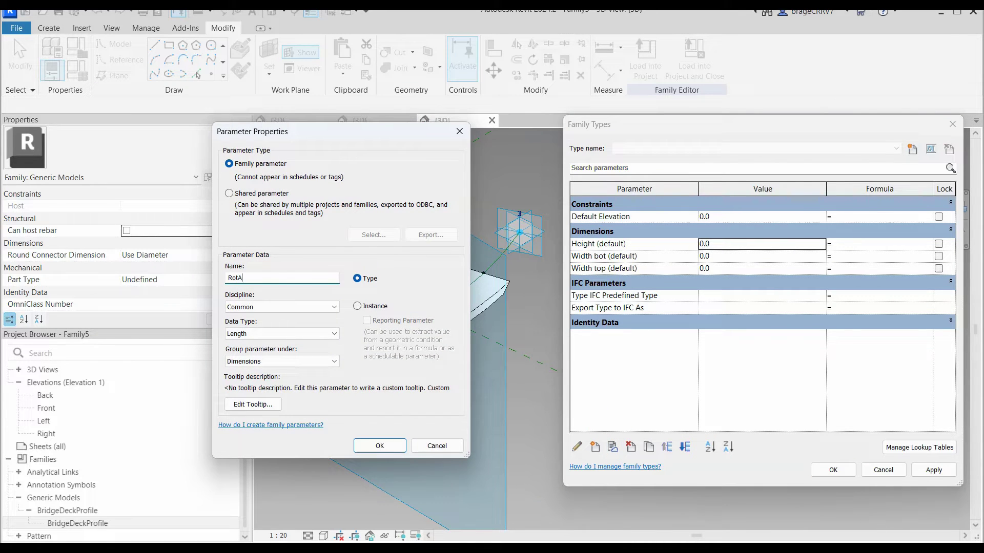
left_click(357, 307)
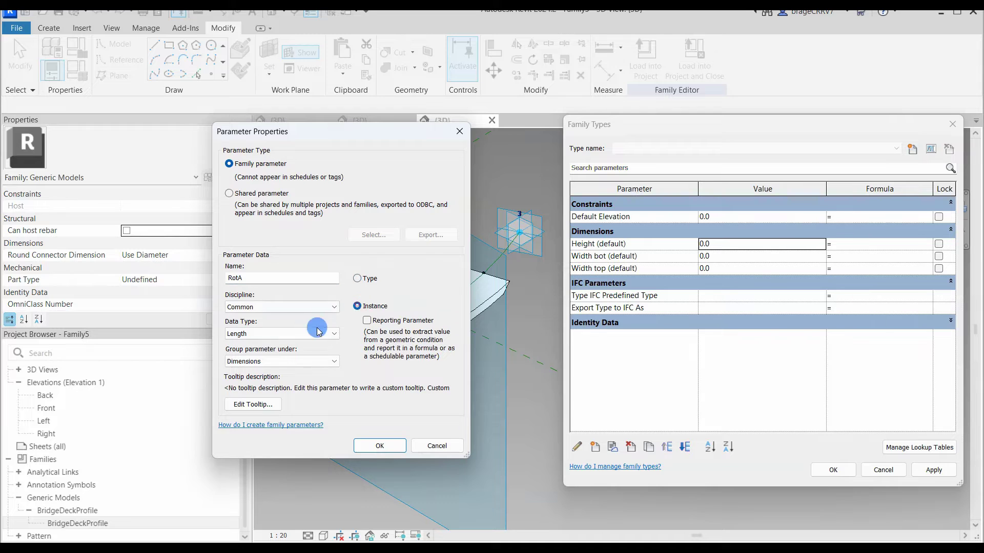
left_click(268, 334)
left_click(246, 393)
left_click(369, 446)
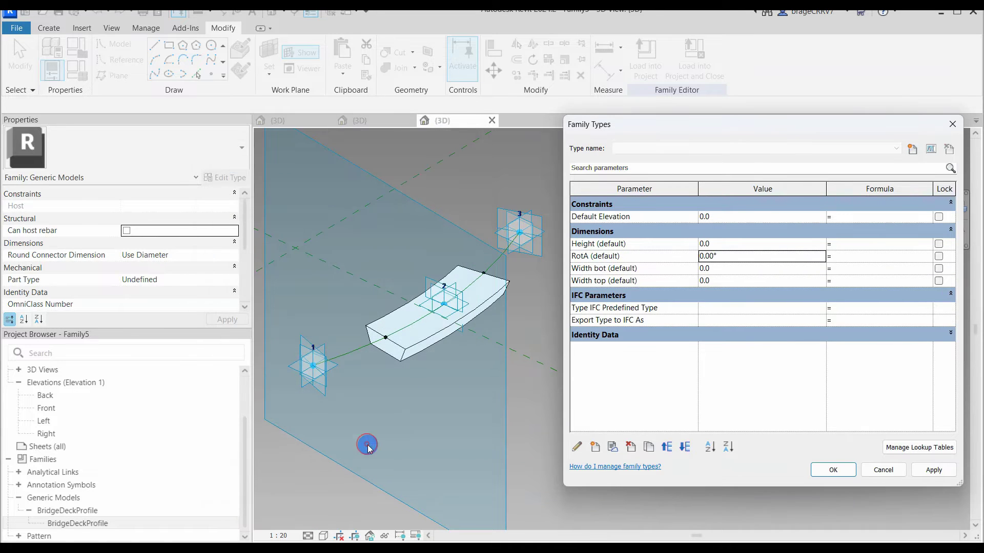
left_click(685, 448)
left_click(685, 448)
Add an instance angle parameter named RotB under Dimensions and reorder it below RotA.
left_click(595, 447)
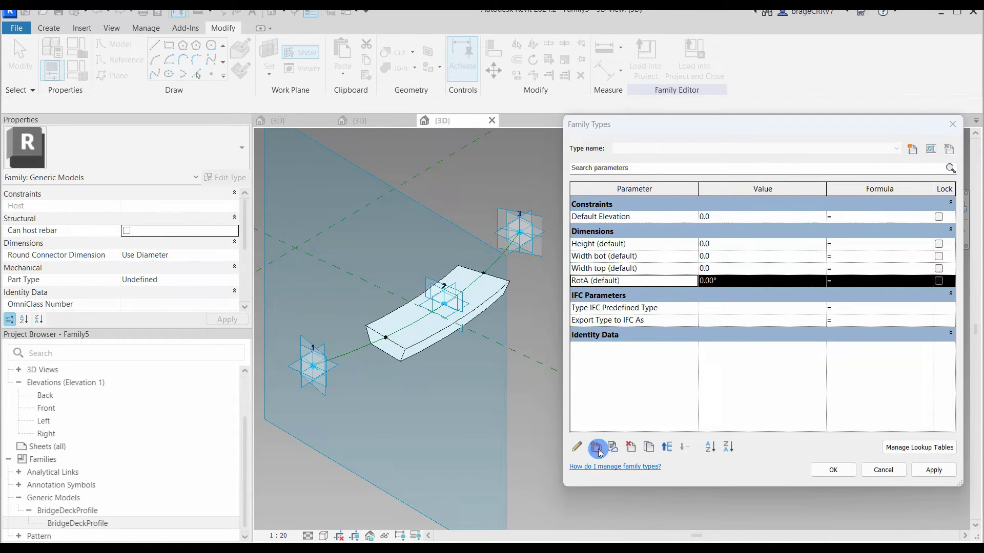
type("RotB")
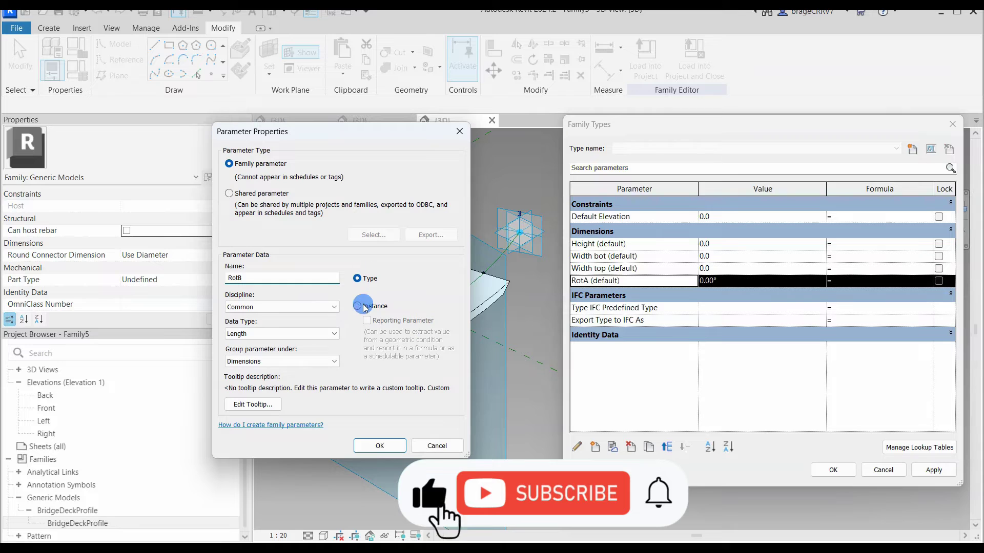
left_click(358, 306)
left_click(280, 332)
left_click(256, 361)
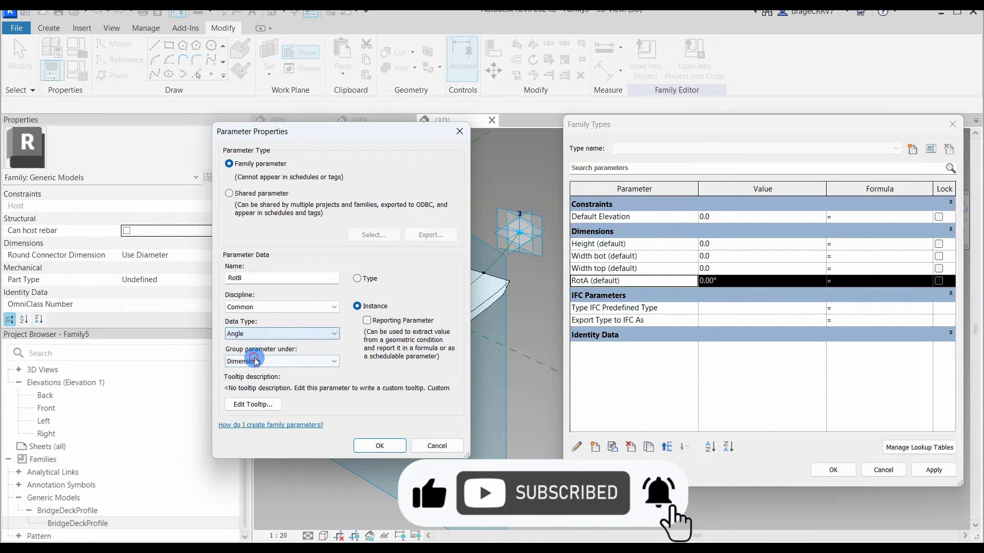
left_click(256, 361)
left_click(377, 446)
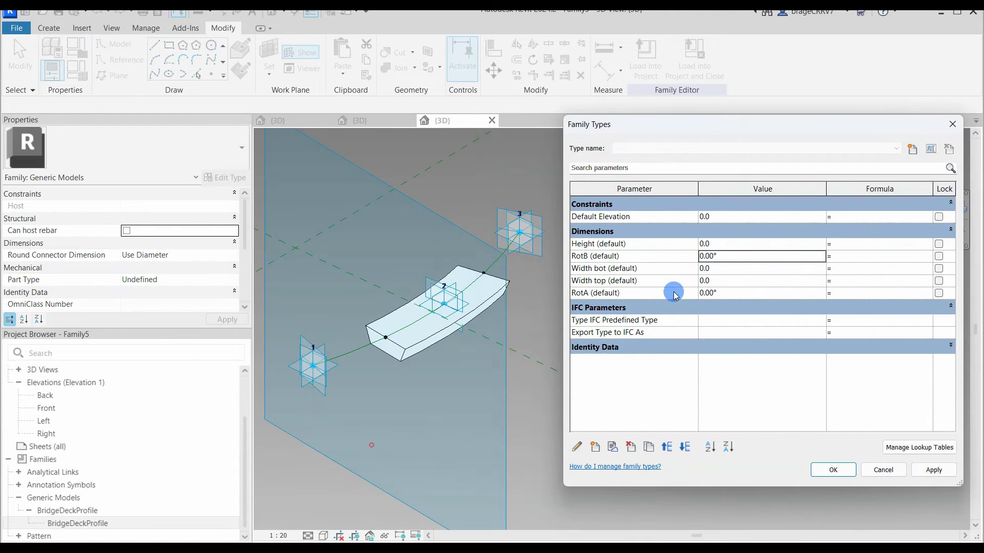
left_click(684, 448)
left_click(684, 448)
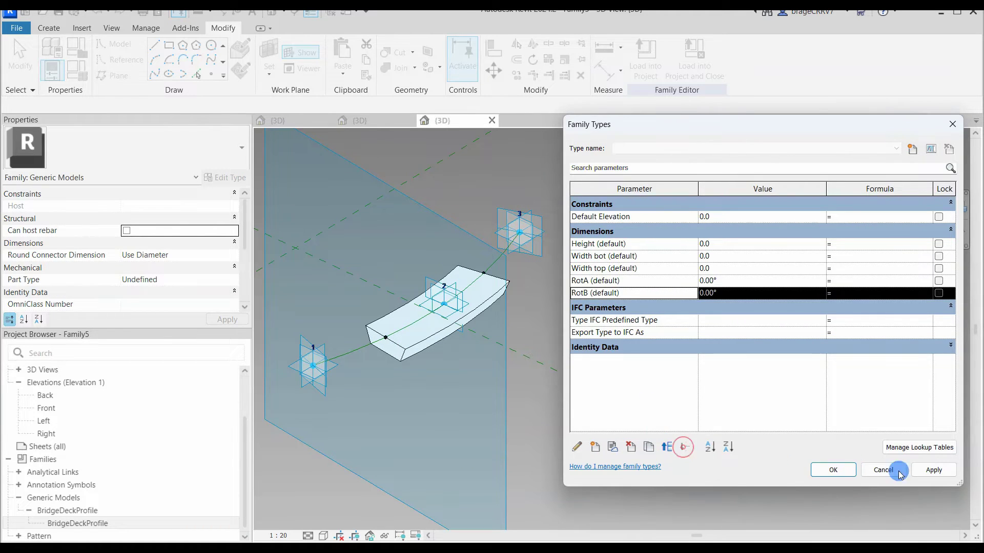
Set Height to 500, Width bot to 1500 and Width top to 2000, and apply the family parameter values.
left_click(722, 243)
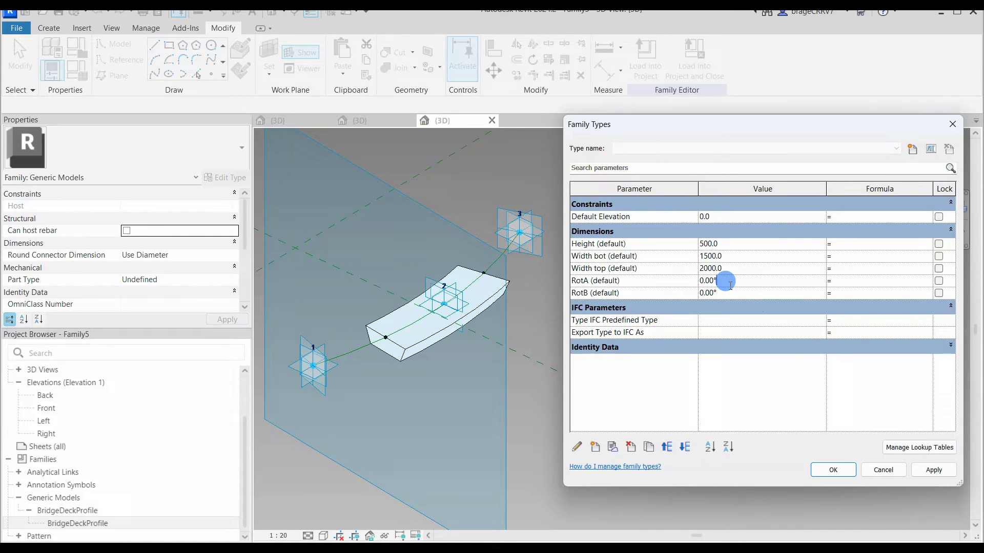
left_click(934, 470)
left_click(832, 469)
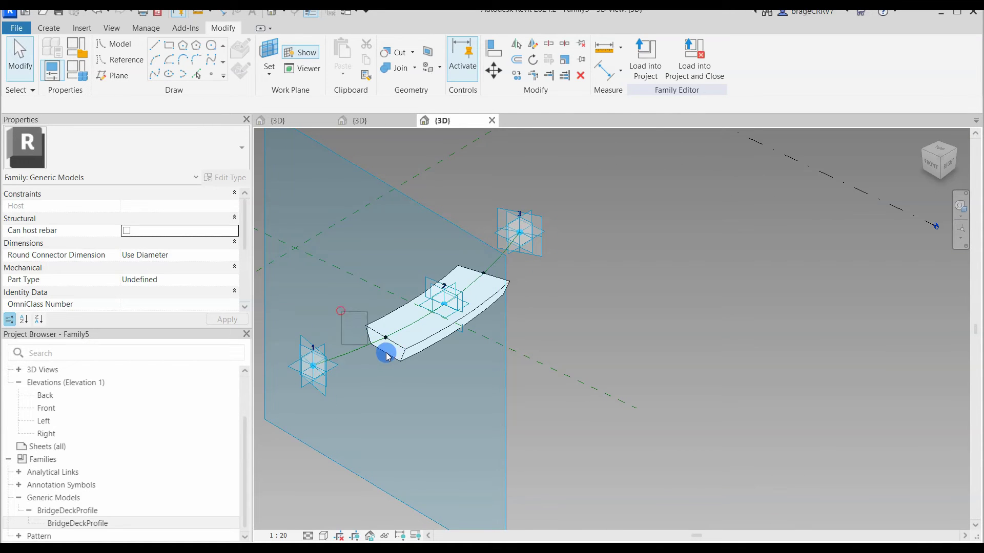
Associate the Height of the BridgeDeckProfile between adaptive points 1 and 2 with the family parameter Height.
left_click(387, 319)
left_click(314, 295)
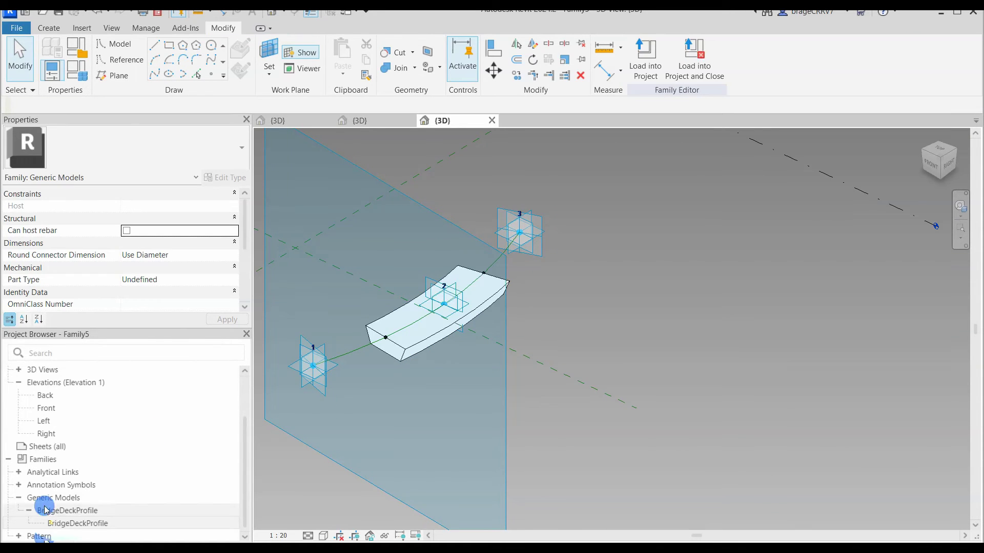
left_click(403, 360)
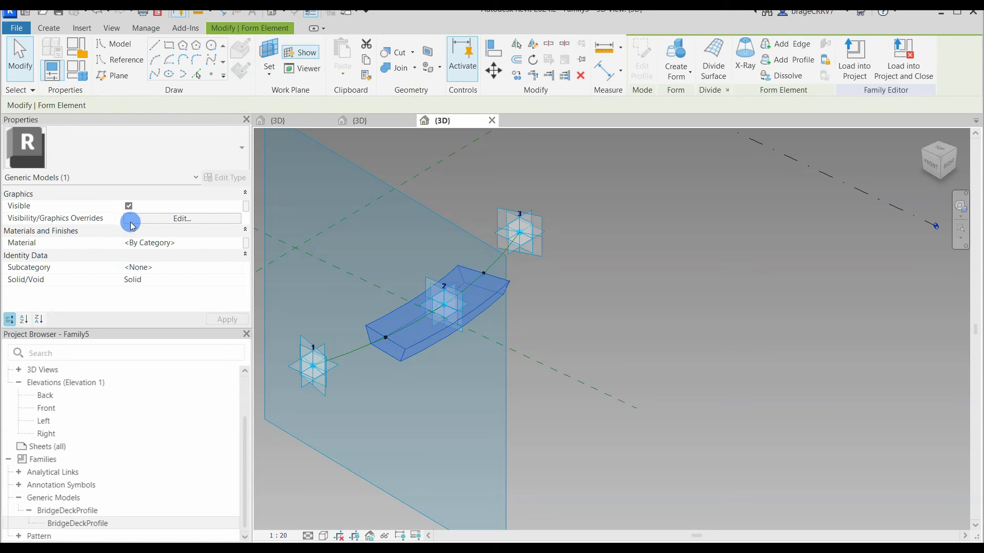
left_click(343, 306)
left_click(393, 353)
left_click(334, 279)
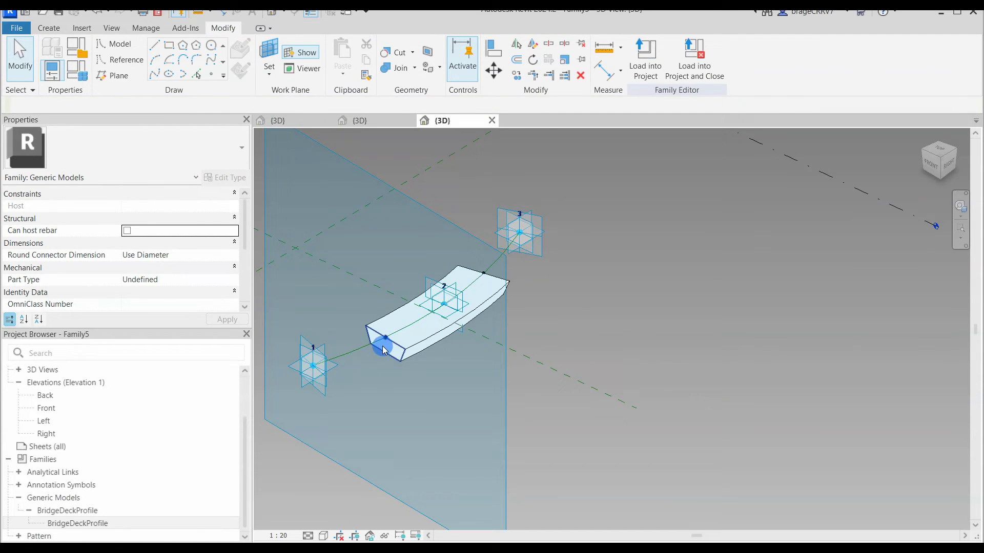
left_click(383, 353)
left_click(237, 244)
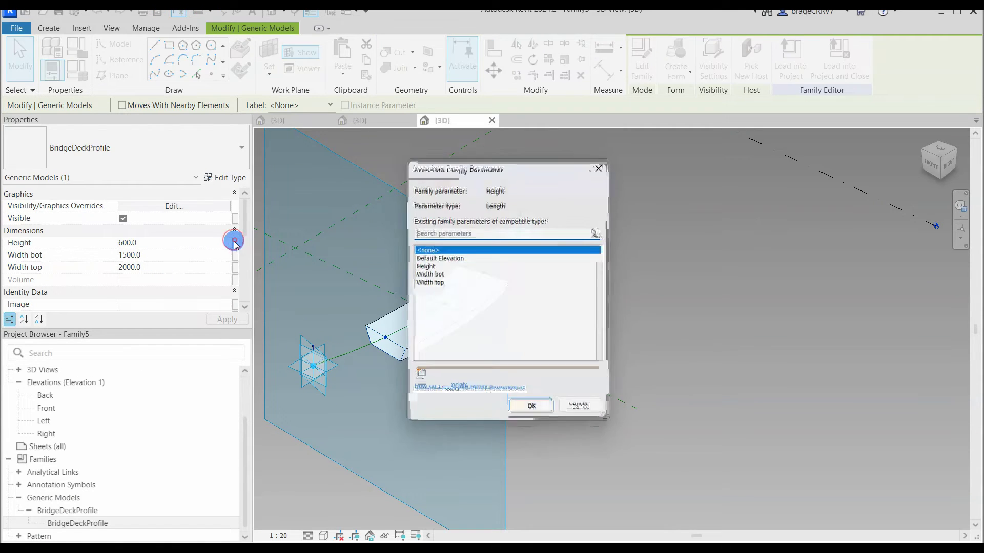
left_click(430, 268)
left_click(517, 403)
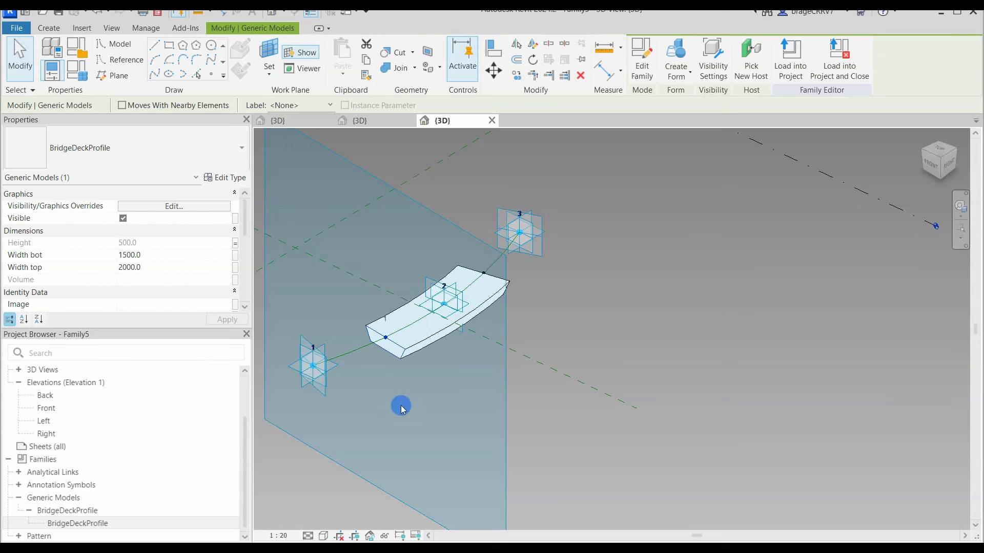
Associate the same profile's Width bot and Width top with the family parameters of the same names.
left_click(235, 255)
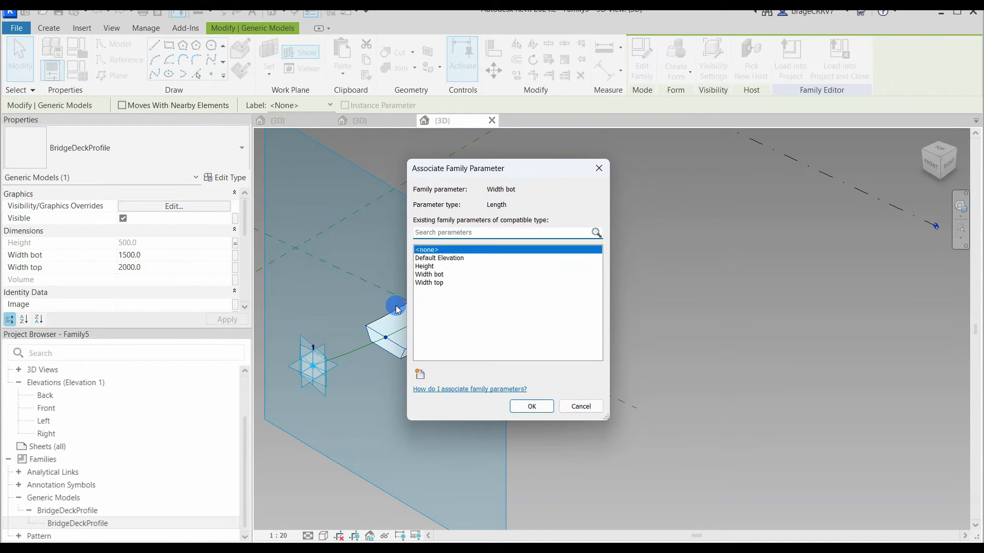
left_click(437, 275)
left_click(531, 406)
left_click(129, 267)
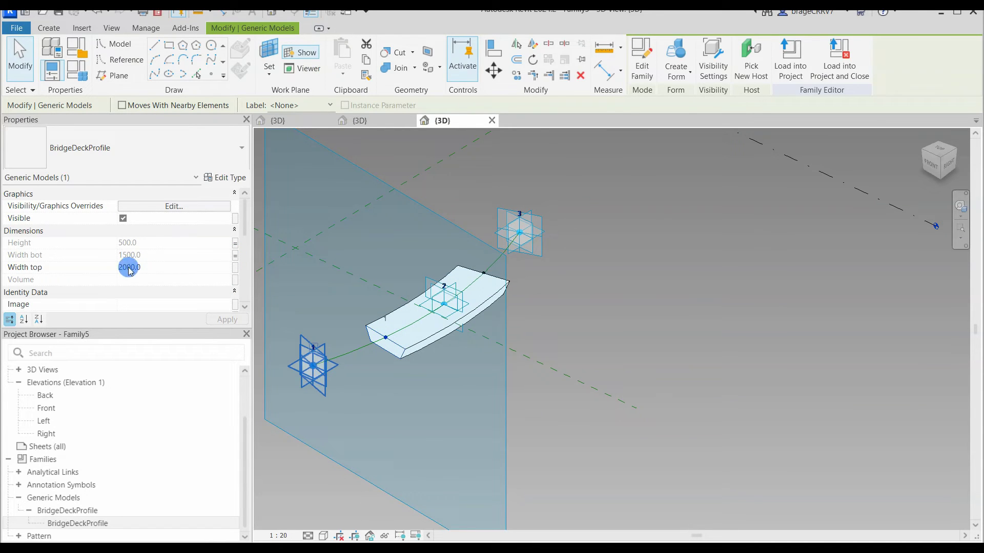
left_click(235, 268)
left_click(429, 283)
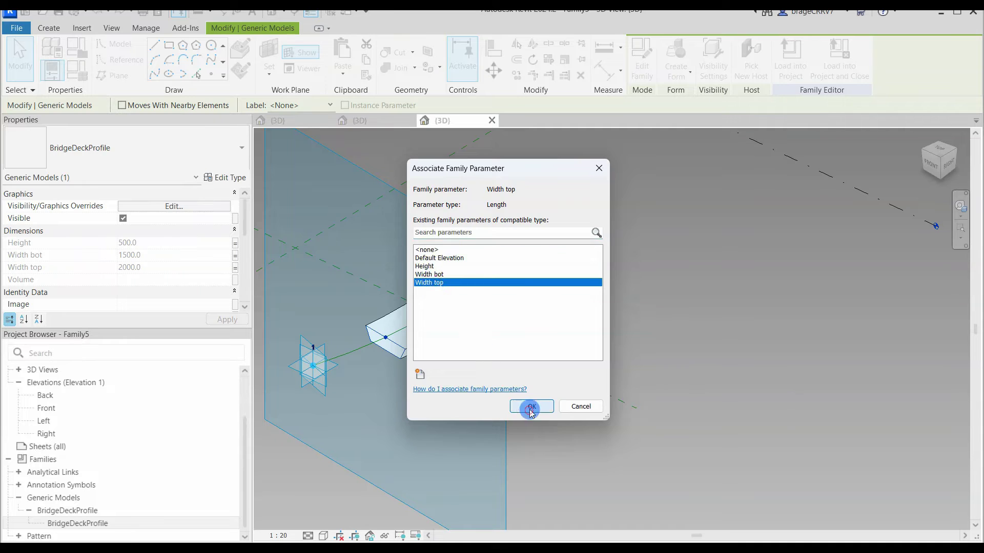
left_click(532, 406)
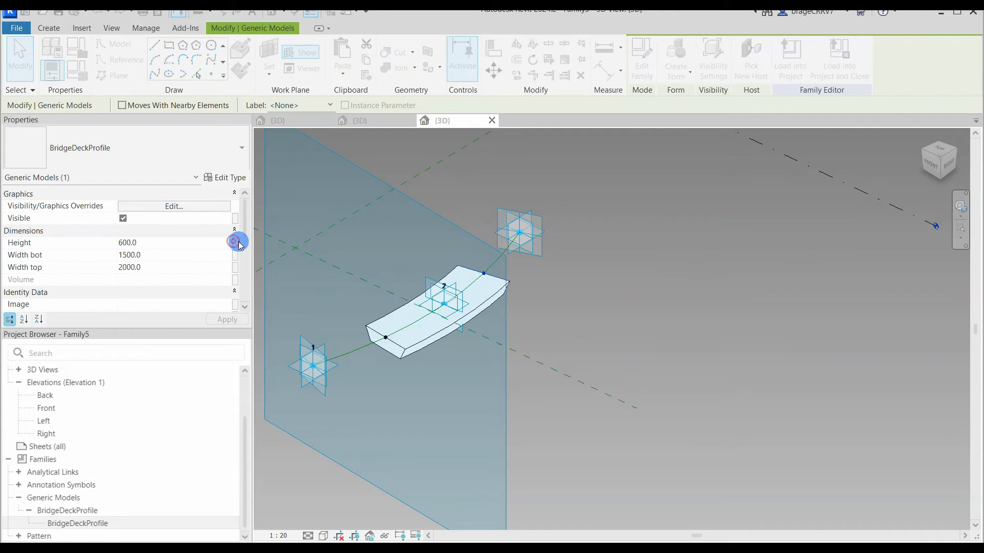
Associate Height, Width bot and Width top of the BridgeDeckProfile between adaptive points 2 and 3 with the matching family parameters.
left_click(234, 243)
left_click(439, 261)
left_click(531, 407)
left_click(234, 255)
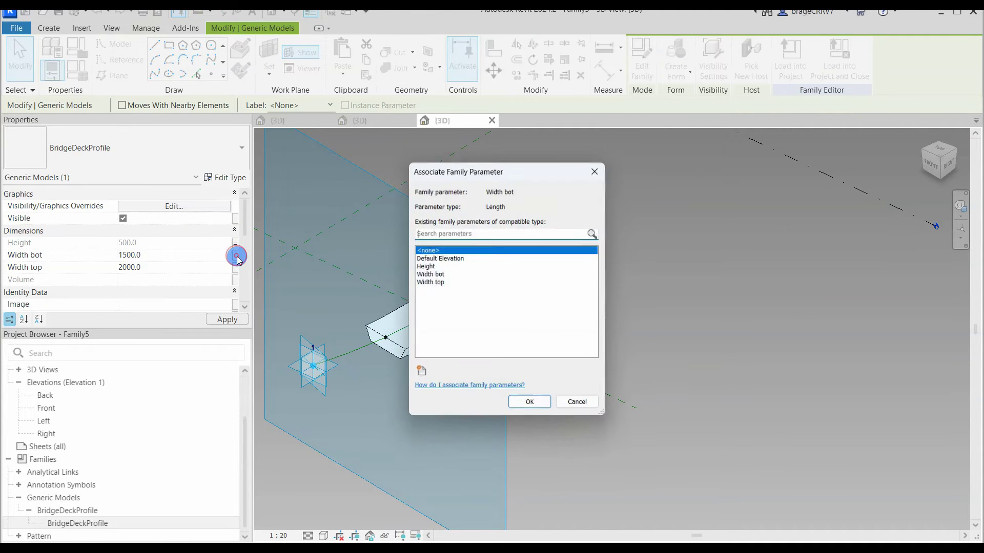
left_click(429, 274)
left_click(531, 407)
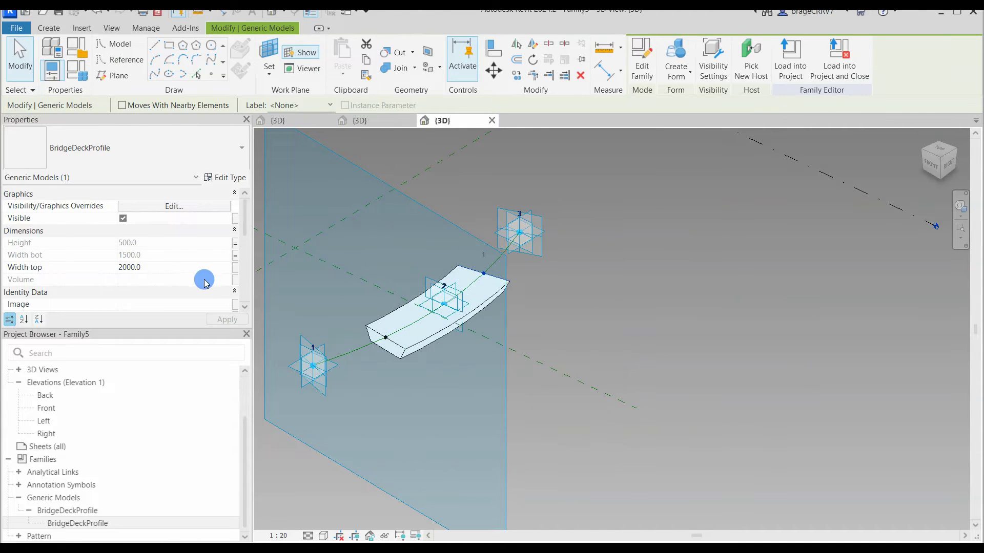
left_click(233, 267)
left_click(429, 283)
left_click(531, 407)
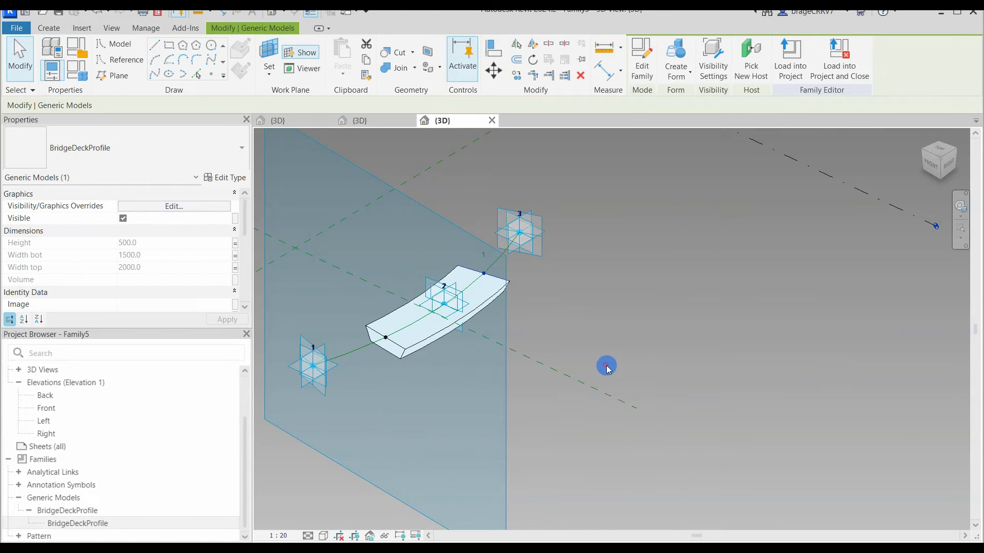
left_click(606, 367)
Associate the Rotation Angle of the hosted point between adaptive points 1 and 2 with the parameter RotA.
middle_click_drag(604, 395, 599, 373, "shift")
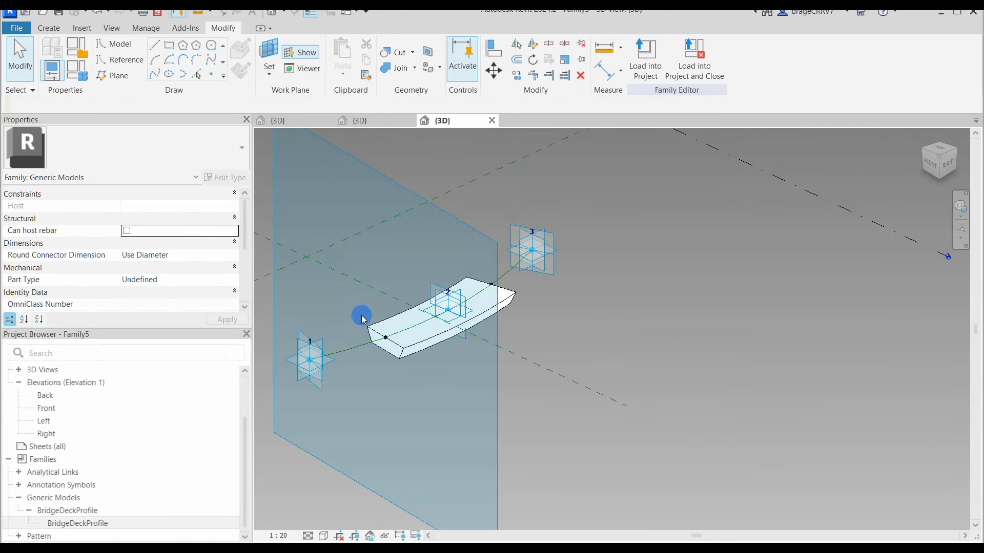
left_click(394, 355)
left_click(233, 233)
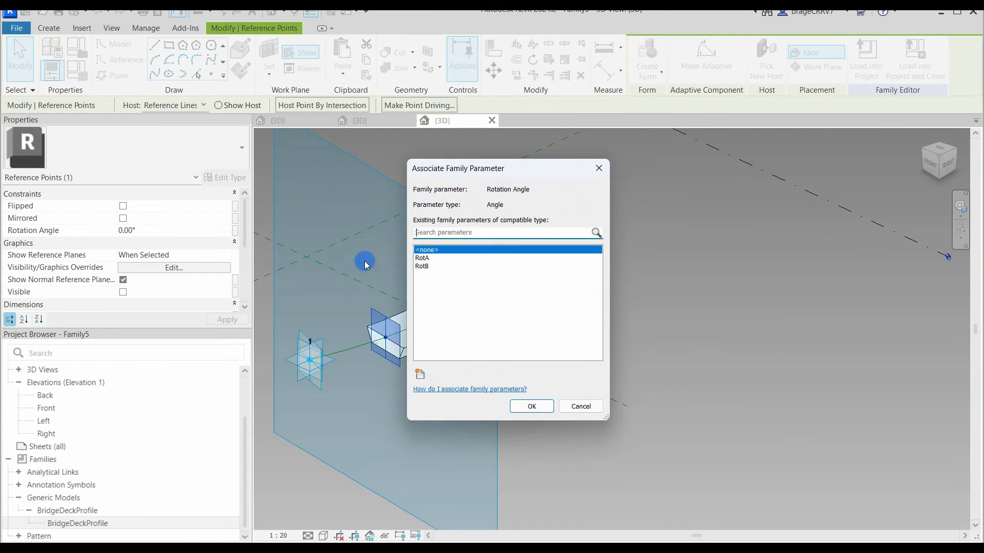
left_click(425, 259)
left_click(503, 404)
left_click(598, 377)
Associate the Rotation Angle of the hosted point between adaptive points 2 and 3 with the parameter RotB.
left_click(463, 263)
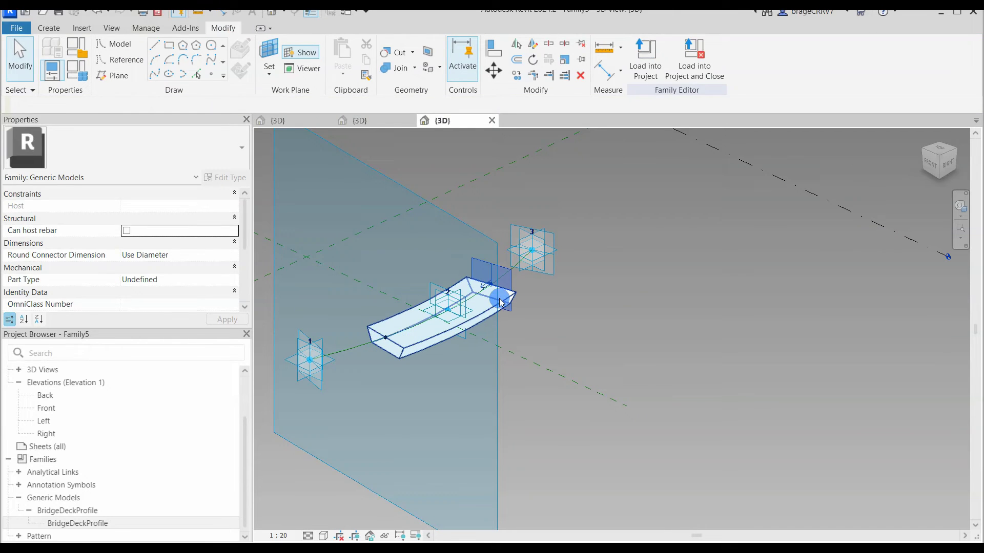
scroll(198, 257, "down", 2)
scroll(198, 256, "up", 2)
left_click(236, 230)
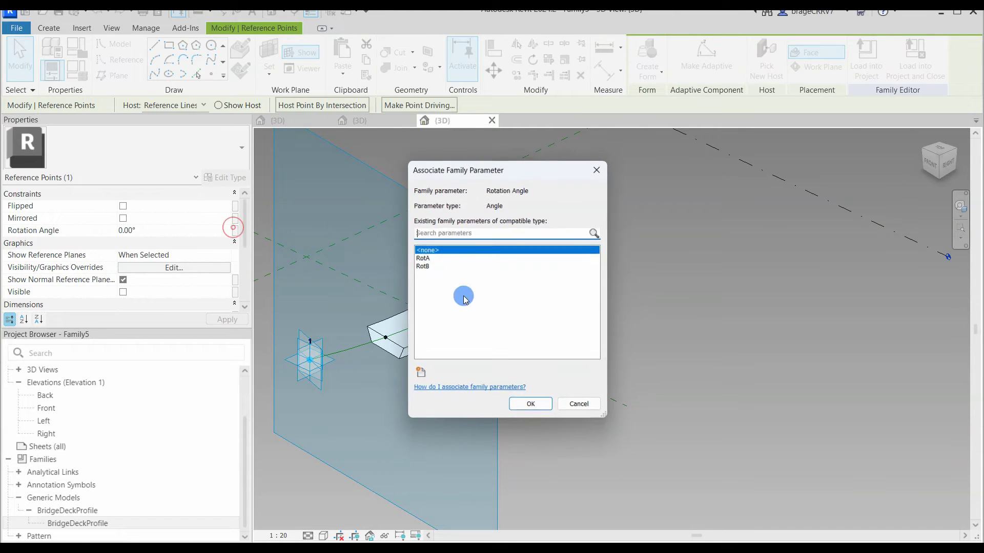
left_click(424, 266)
left_click(533, 402)
left_click(632, 408)
Test the end rotations by setting RotA and RotB to 30° in the family types and applying them.
left_click(77, 70)
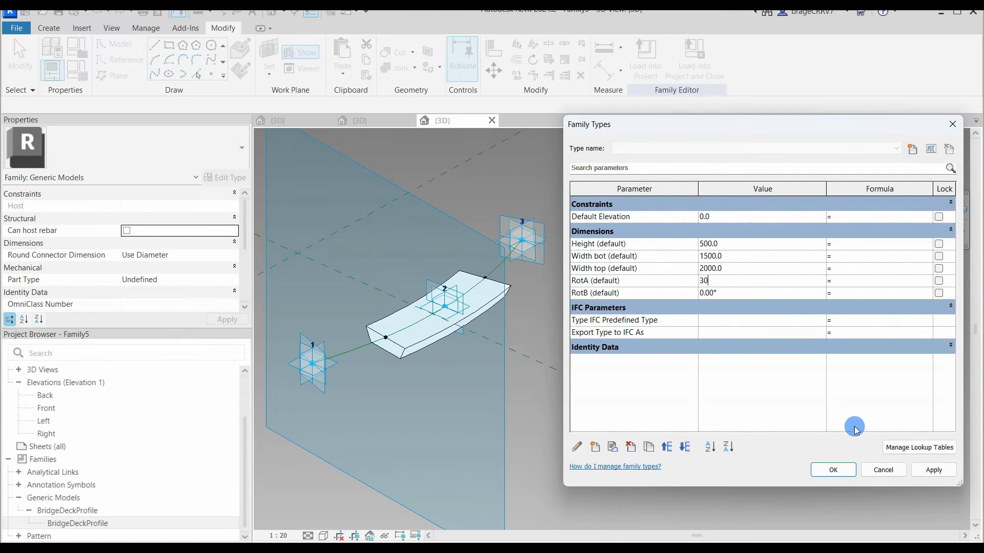
left_click(921, 470)
left_click(723, 281)
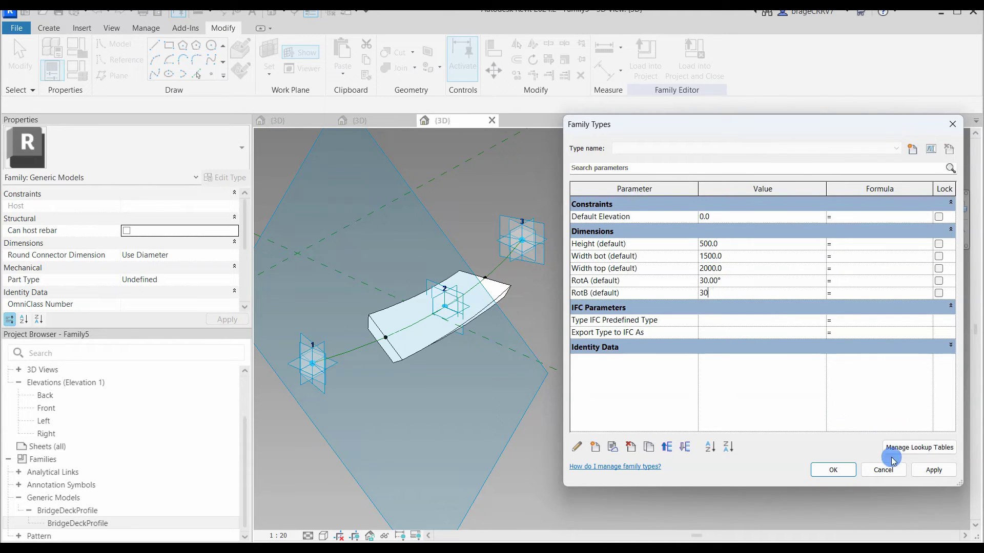
type("30")
left_click(920, 470)
Reset RotA and RotB to 0° and close the family types.
double_click(733, 282)
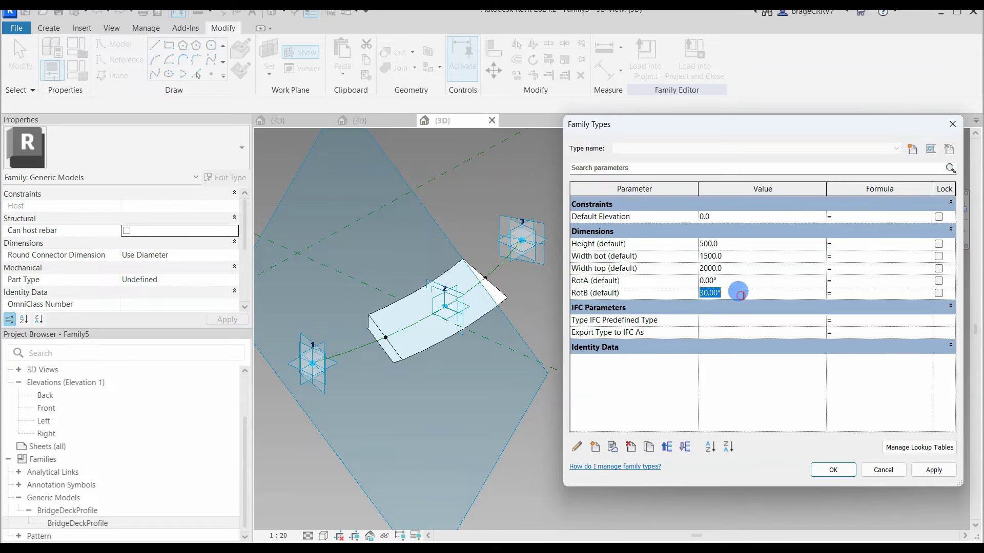
left_click(918, 469)
left_click(825, 470)
Save the family on the desktop as BridgeDeck.rfa.
middle_click_drag(681, 454, 643, 367, "shift")
left_click(36, 41)
left_click(13, 30)
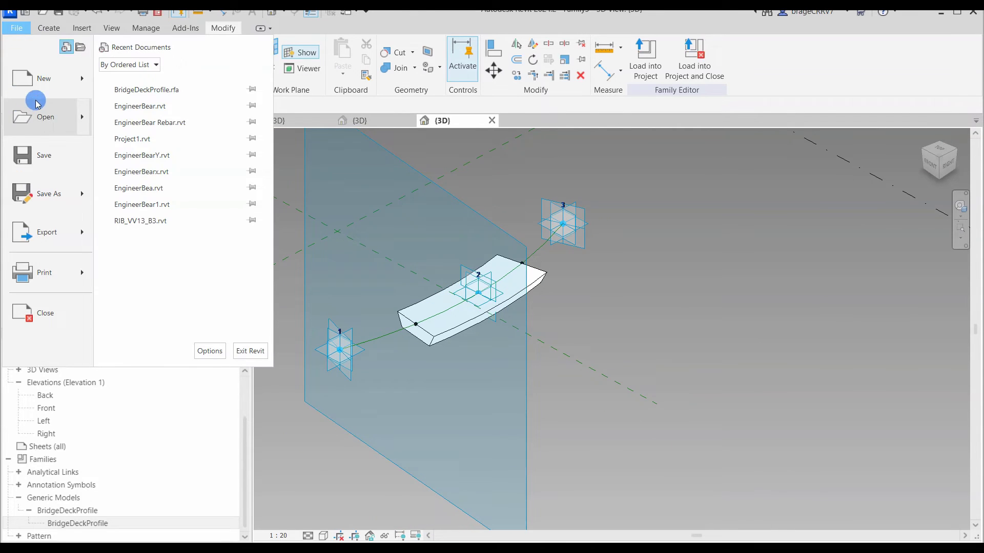
left_click(460, 361)
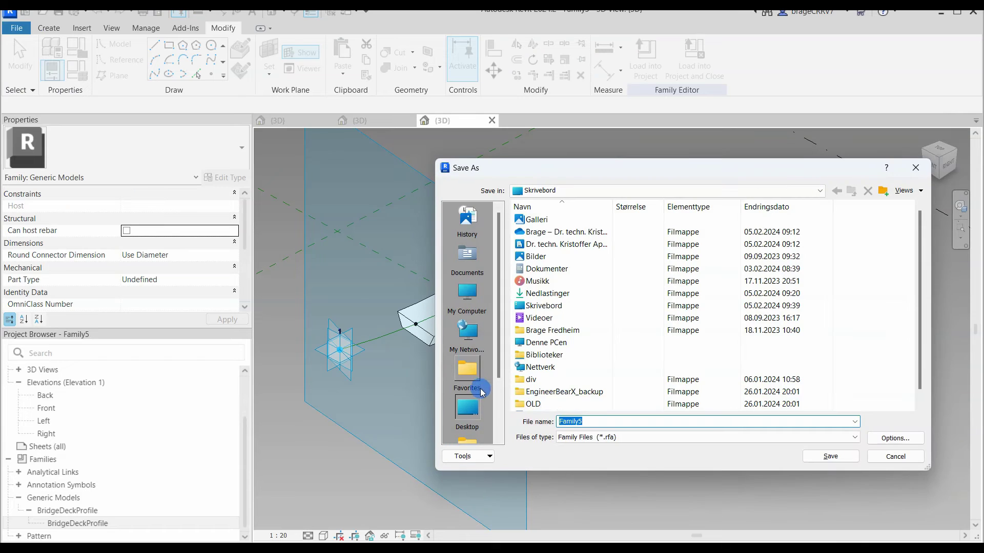
scroll(560, 391, "down", 1)
left_click(556, 408)
double_click(584, 418)
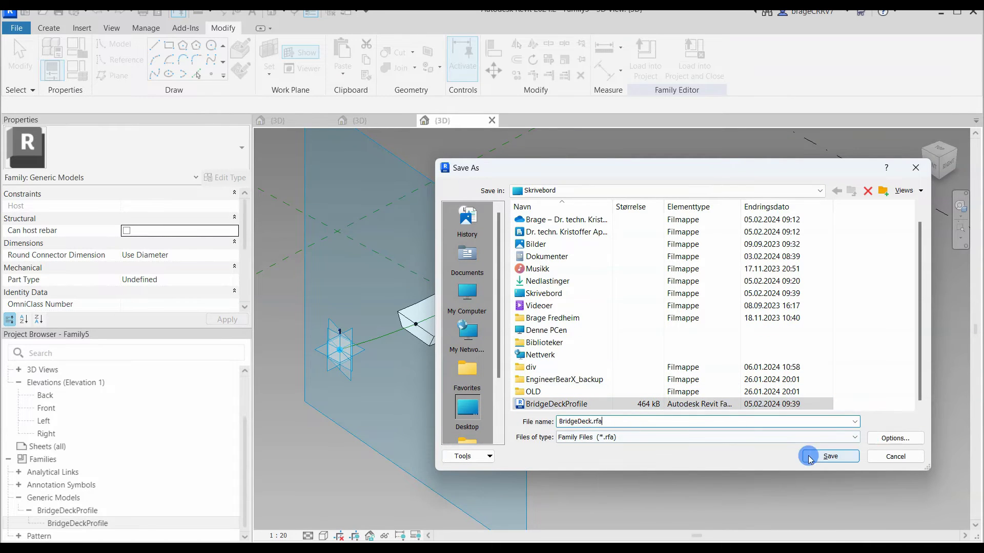
left_click(831, 457)
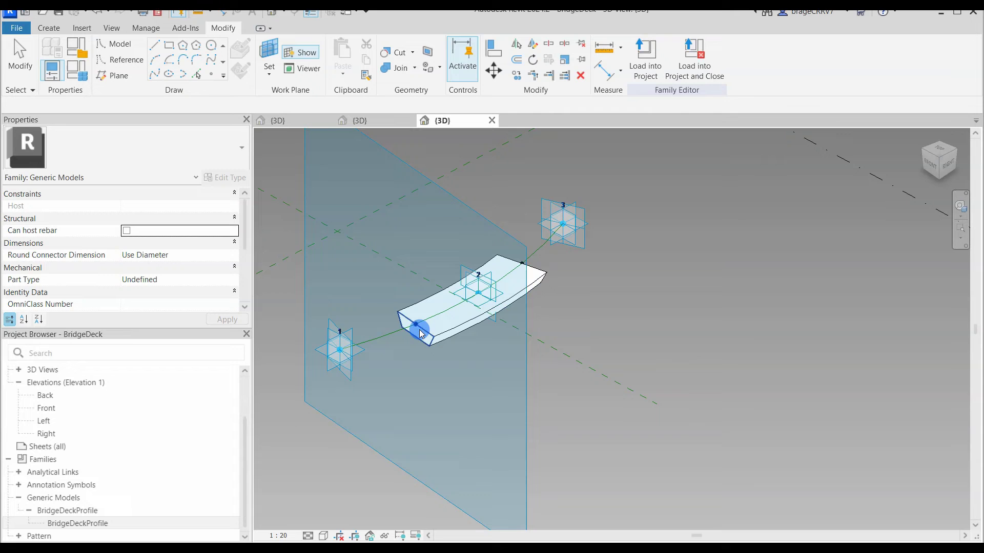
Move the two hosted profile points along the curve to adaptive points 1 and 3 so the deck spans its full length.
left_click_drag(438, 368, 438, 367)
left_click_drag(410, 318, 334, 345)
left_click(608, 398)
left_click_drag(474, 228, 563, 315)
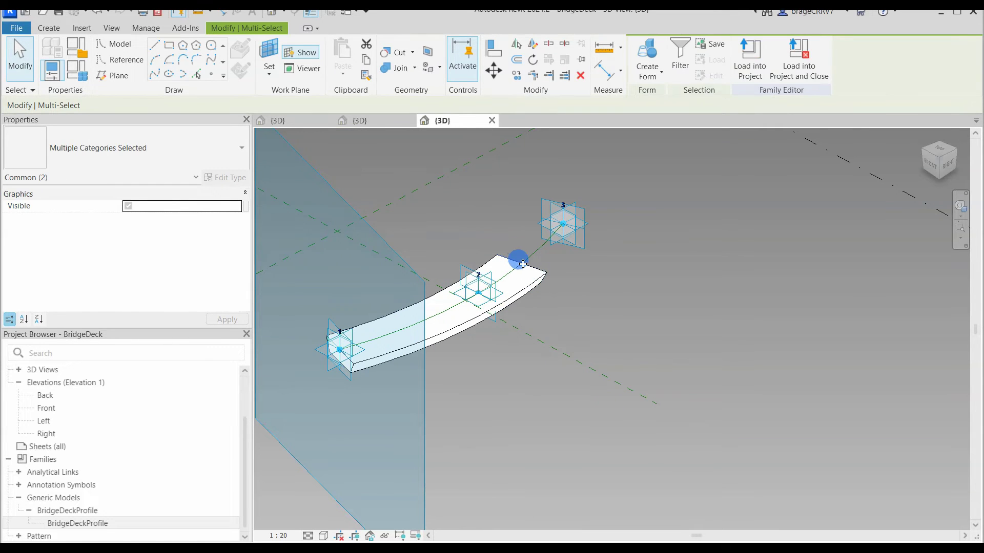
left_click_drag(519, 261, 566, 223)
left_click(653, 320)
mouse_move(653, 321)
middle_mouse_down("shift")
mouse_move(610, 345)
mouse_move(650, 364)
mouse_move(652, 322)
middle_mouse_up("shift")
Save the BridgeDeck family and purge all its unused items.
left_click(18, 28)
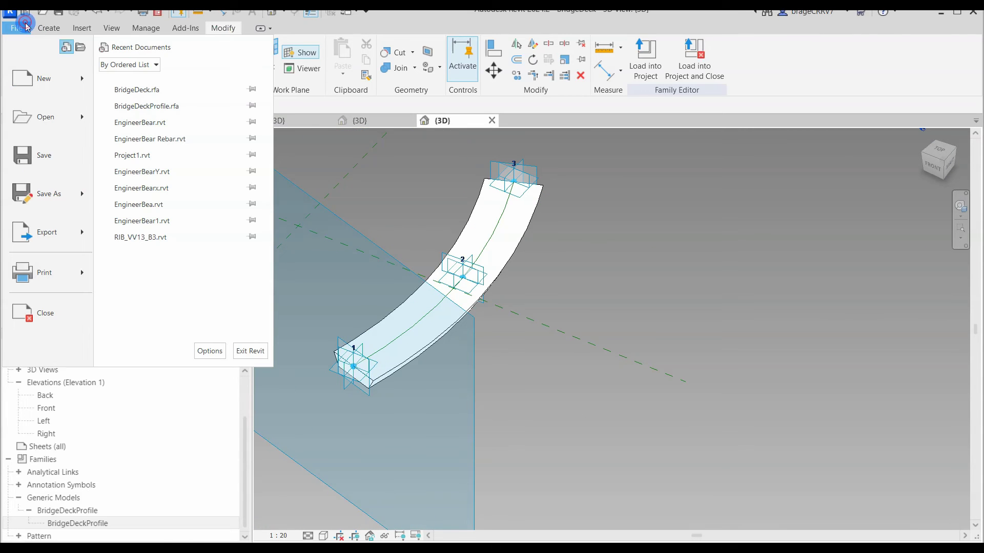
left_click(44, 155)
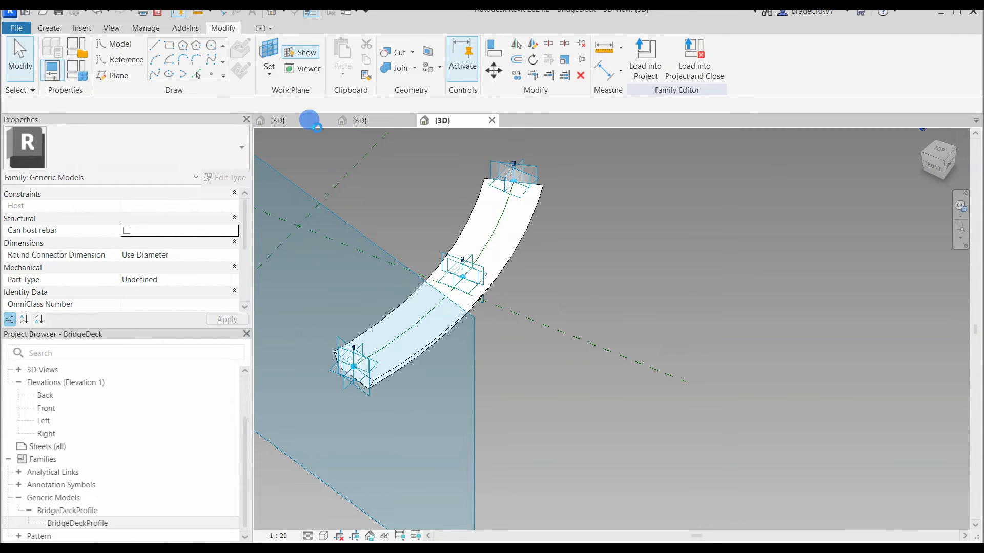
left_click(146, 27)
left_click(287, 59)
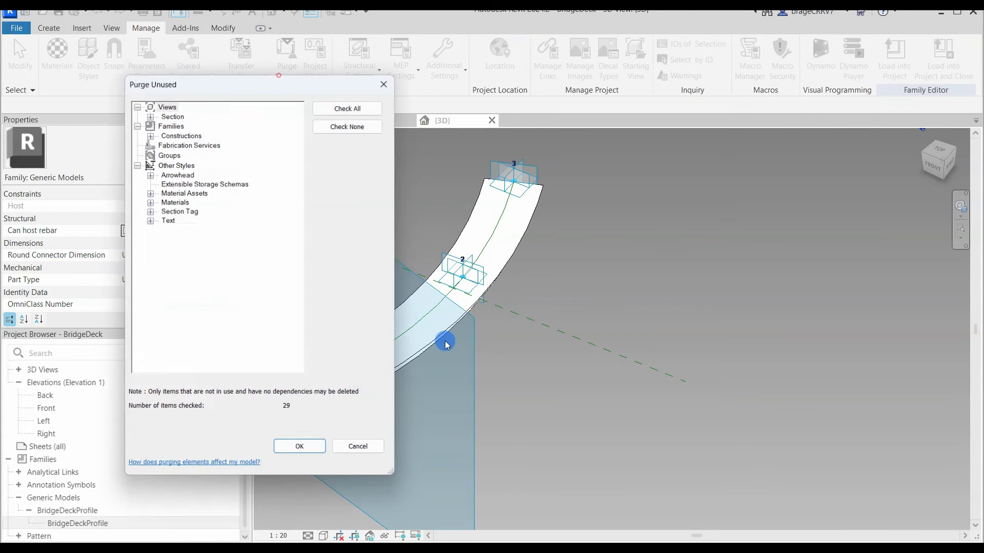
left_click(298, 448)
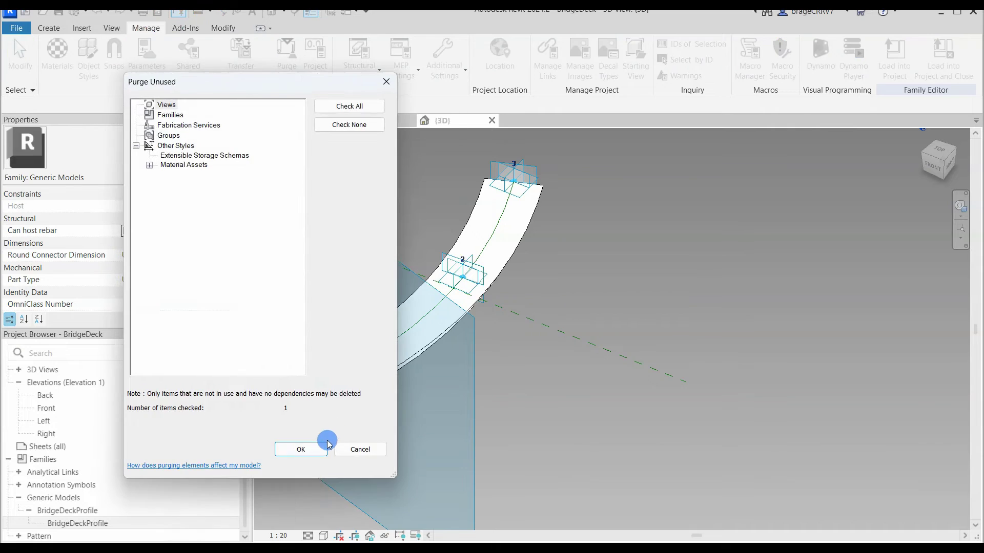
left_click(304, 445)
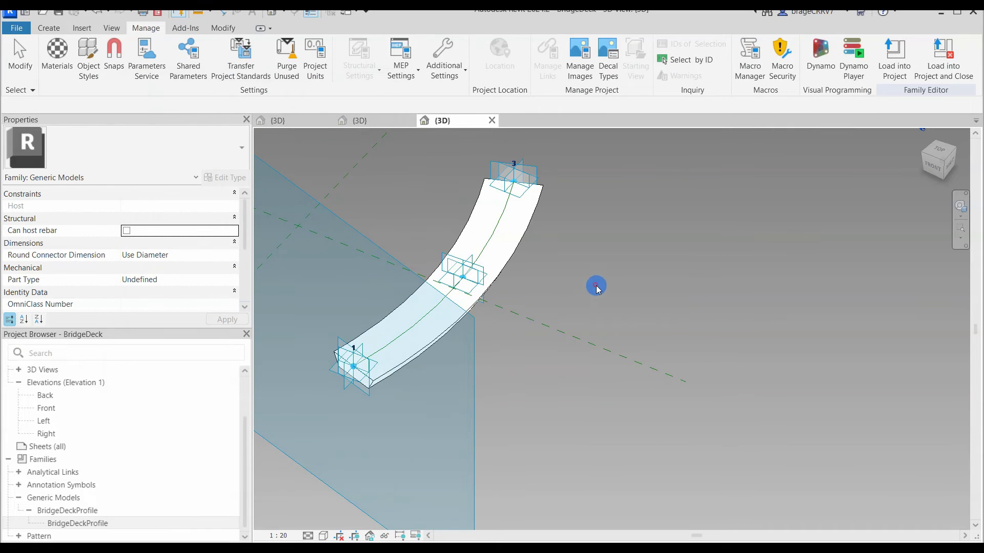
Create a new family from the Metric Generic Model Adaptive template.
left_click(17, 28)
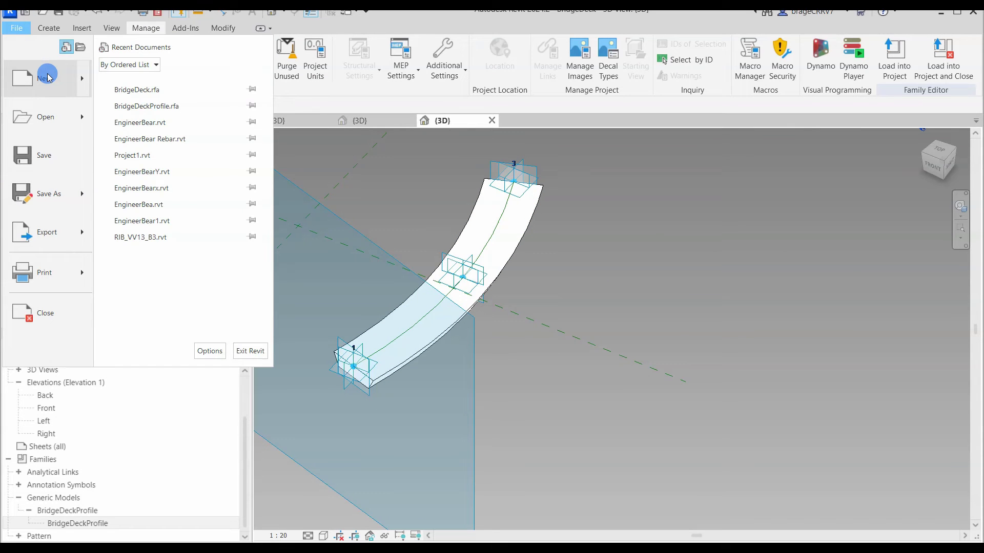
left_click(451, 367)
scroll(492, 321, "down", 5)
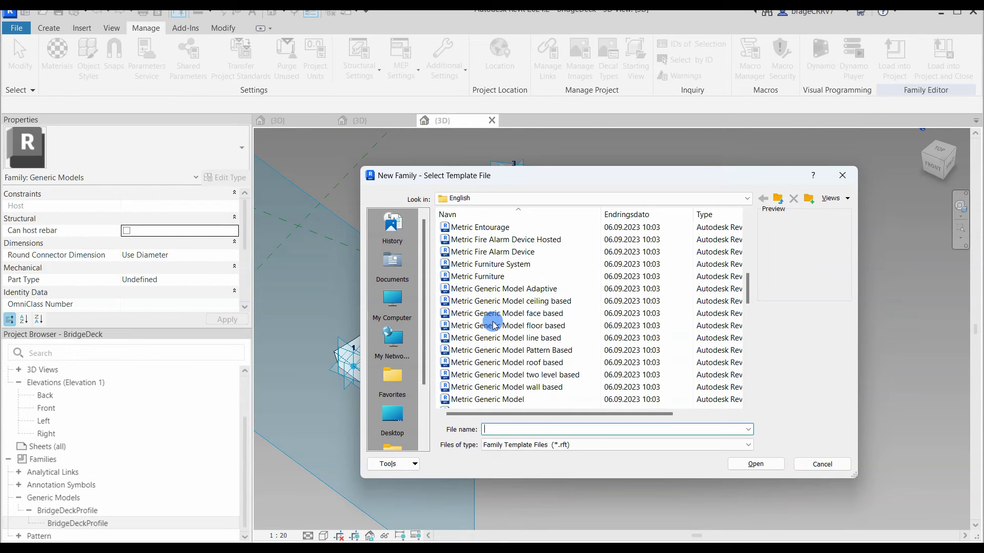
left_click(464, 288)
left_click(756, 464)
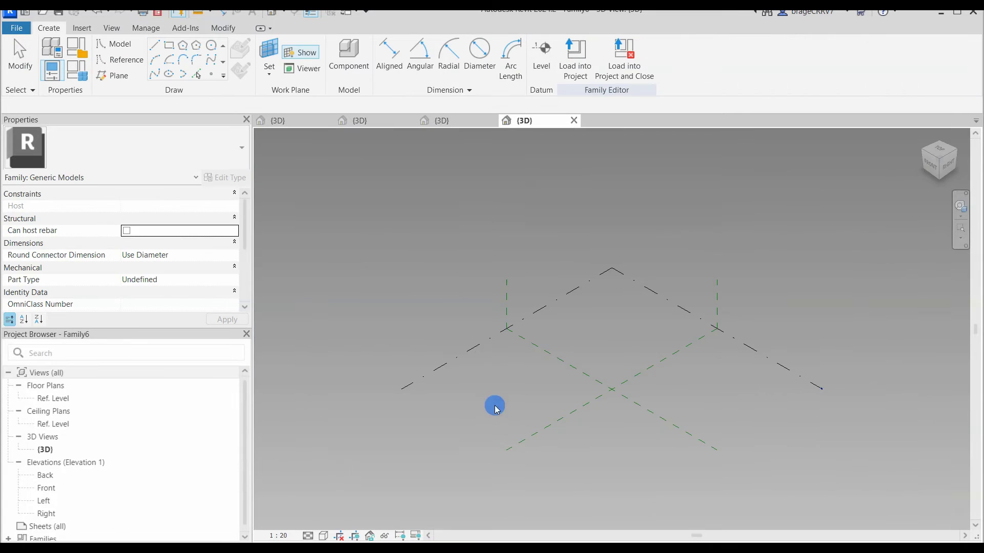
Show the Ref. Level work plane and place three reference points in a curved arrangement on it.
middle_click_drag(507, 369, 610, 404, "shift")
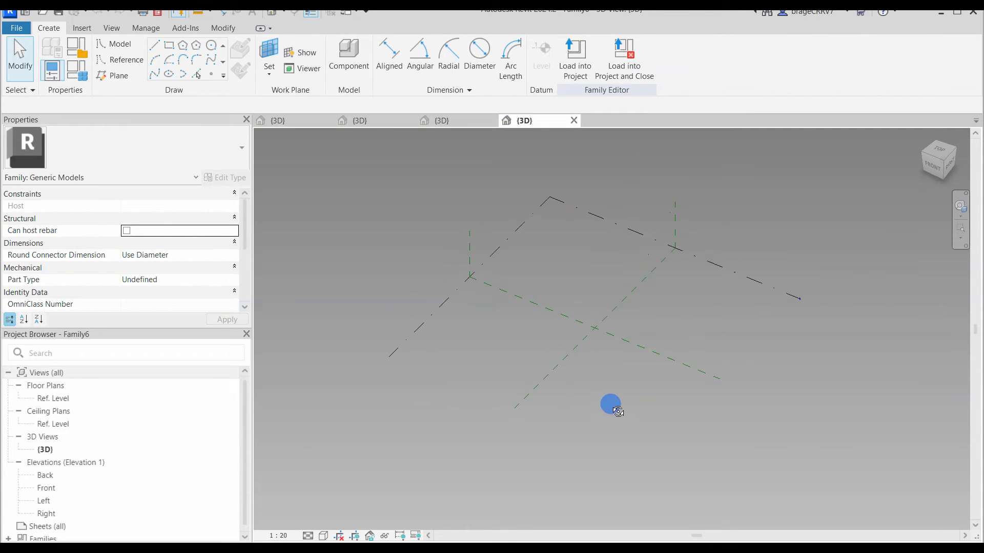
left_click(271, 49)
left_click(430, 314)
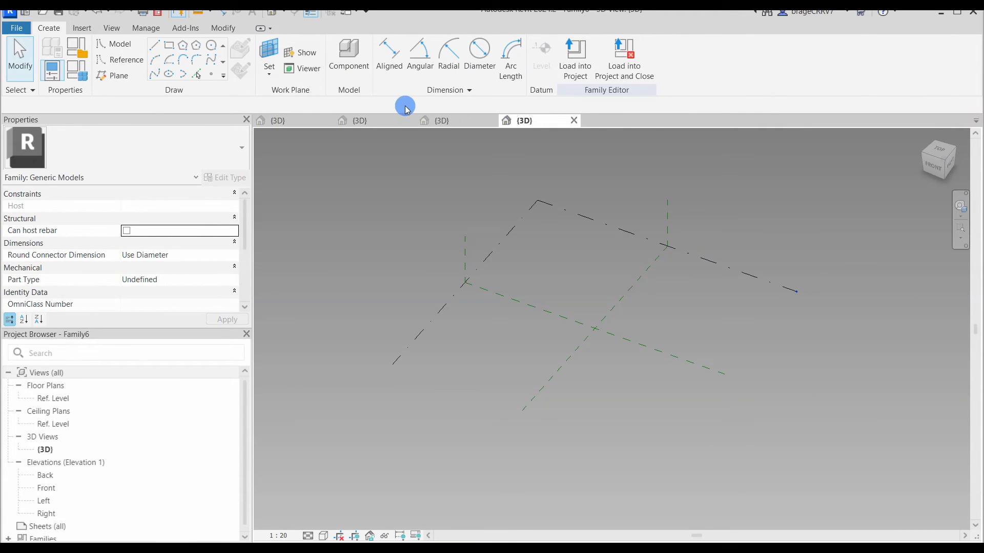
left_click(294, 55)
left_click(211, 76)
scroll(568, 372, "up", 2)
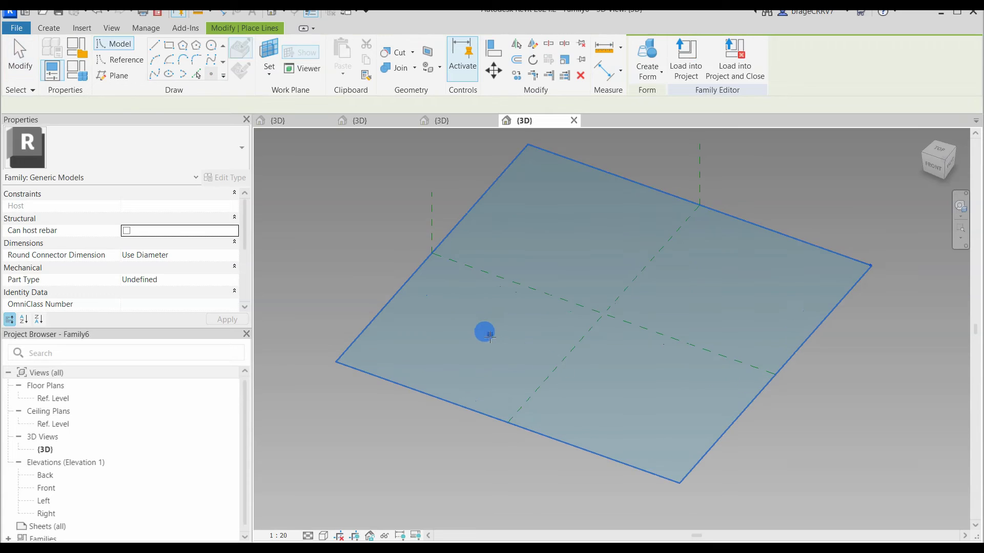
middle_click_drag(487, 330, 460, 351)
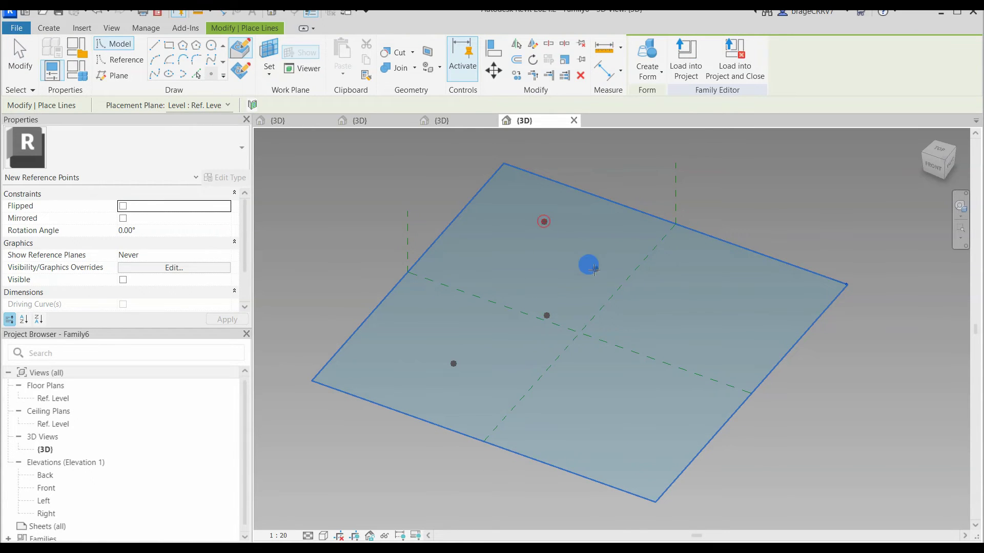
key("Escape")
Make the three reference points adaptive and connect them with a spline through points.
left_click_drag(360, 177, 553, 392)
left_click(706, 61)
left_click(156, 75)
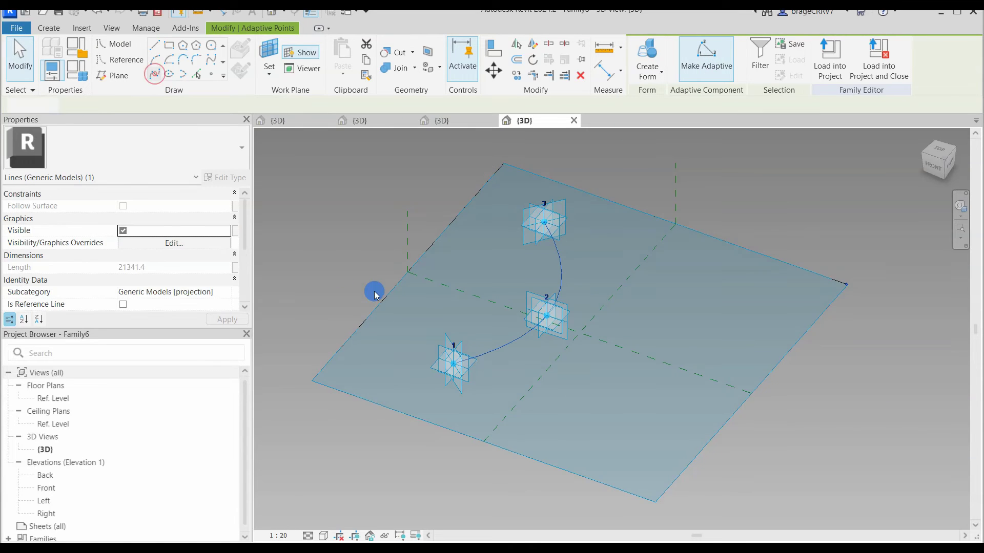
left_click(323, 283)
Divide the spline into a path and increase its fixed number of nodes.
left_click(498, 352)
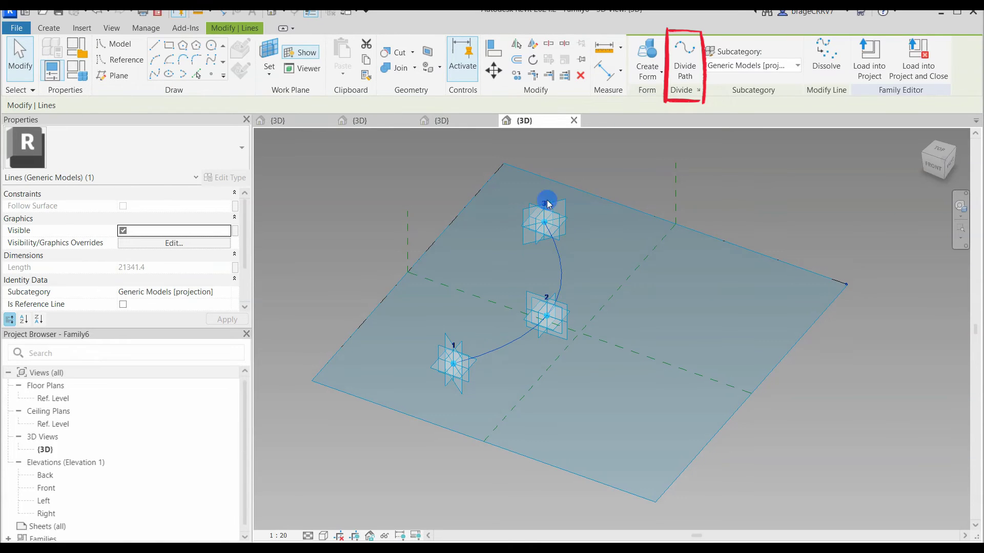
left_click(685, 79)
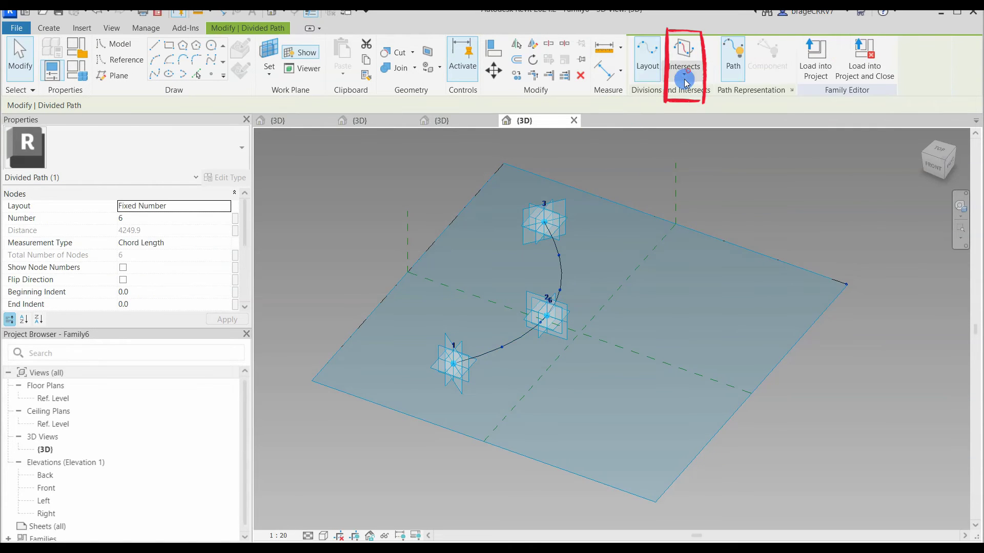
scroll(557, 315, "up", 3)
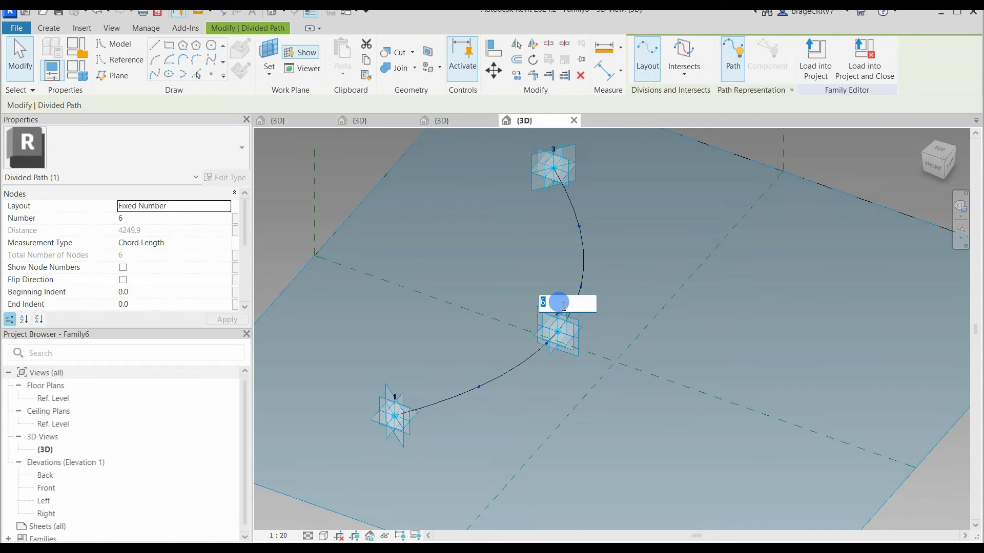
left_click(642, 264)
scroll(478, 397, "down", 1)
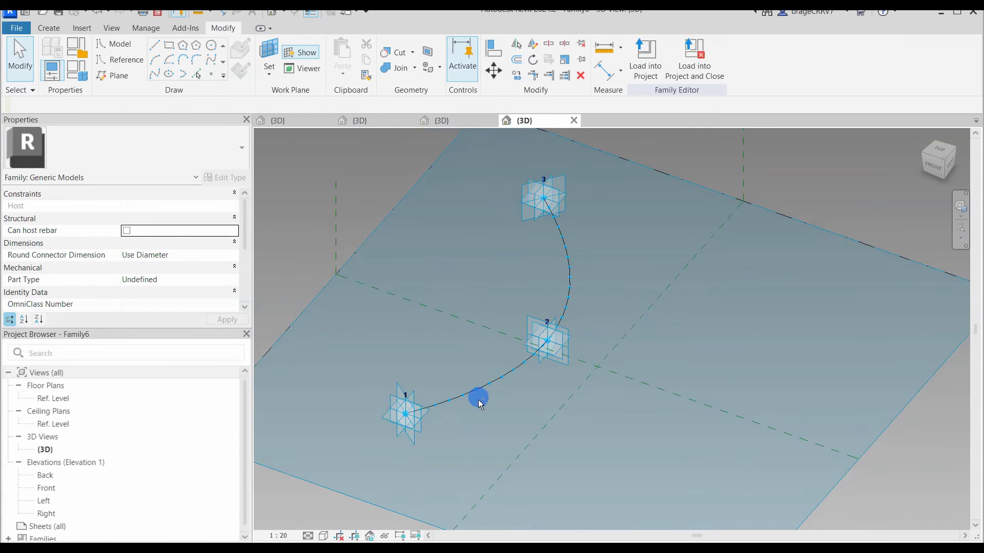
Return to the BridgeDeck family and load it into the new family Family6 only.
middle_click_drag(478, 398, 556, 459, "shift")
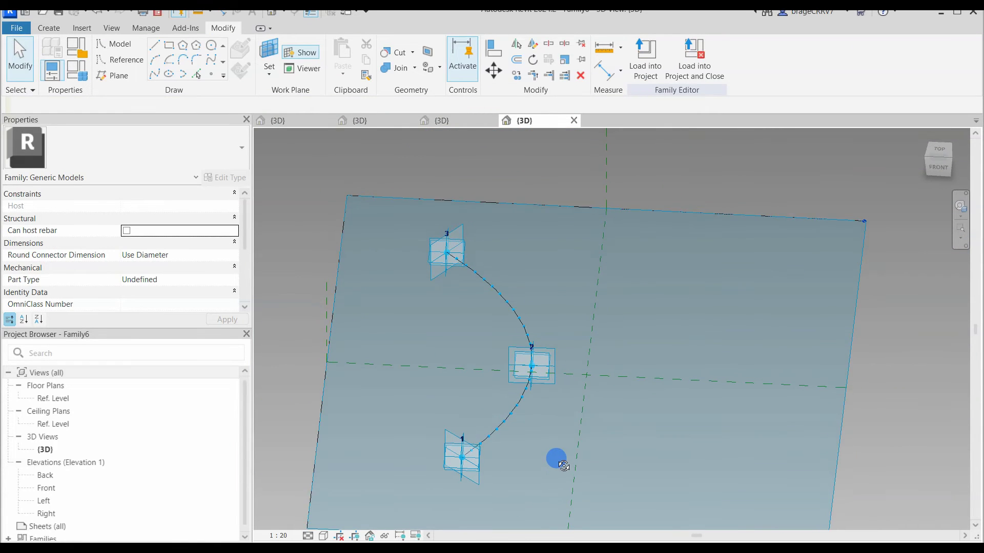
left_click(445, 121)
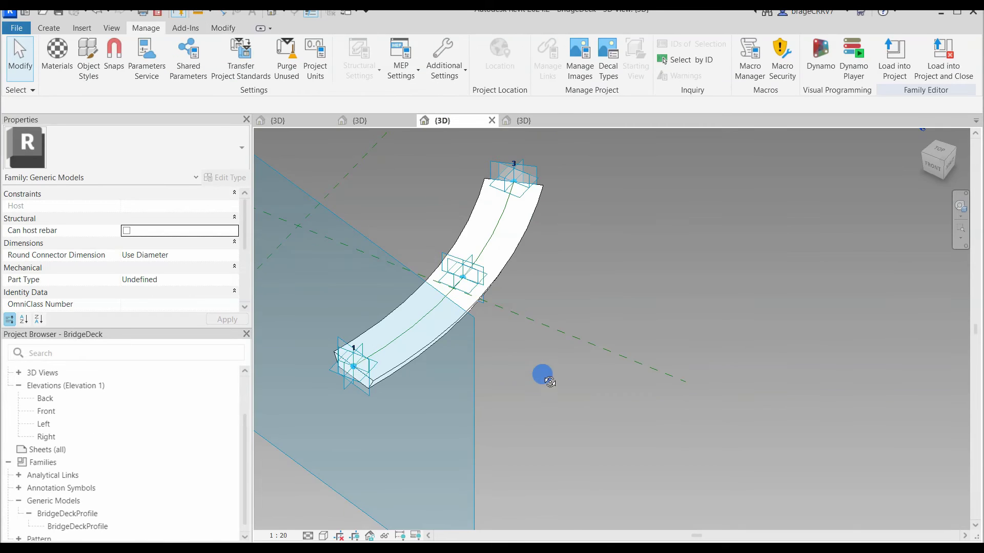
mouse_move(540, 373)
middle_mouse_down("shift")
mouse_move(571, 352)
mouse_move(547, 361)
middle_mouse_up("shift")
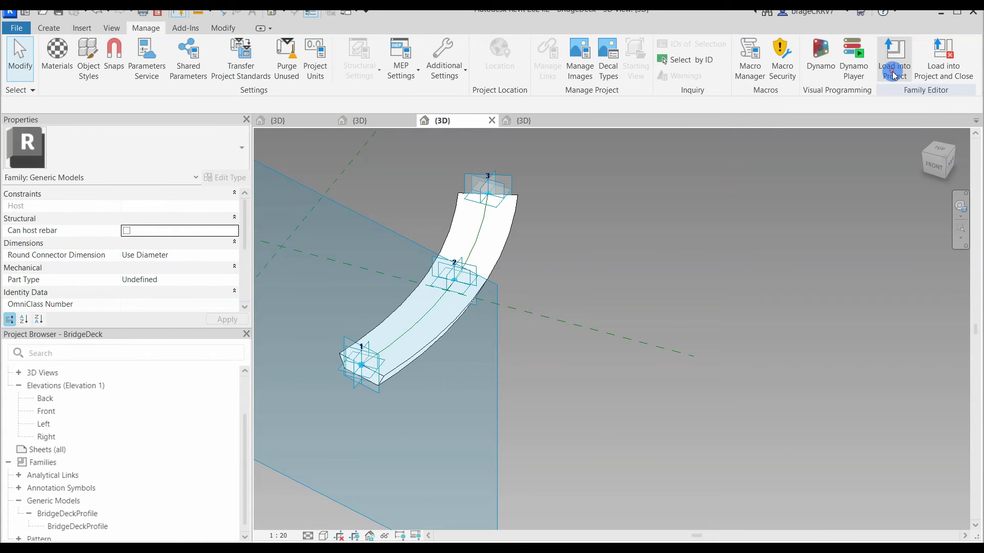
left_click(895, 58)
left_click(414, 239)
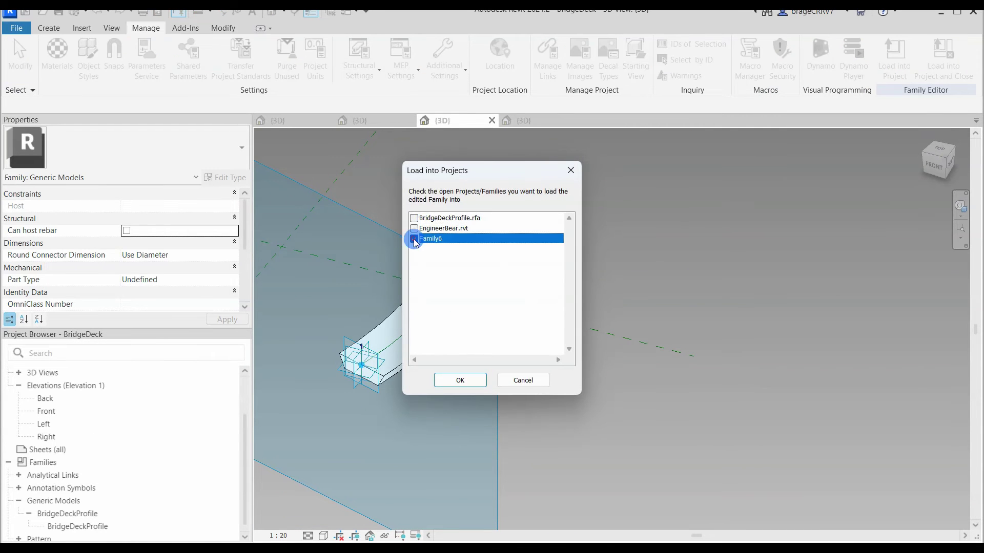
left_click(453, 387)
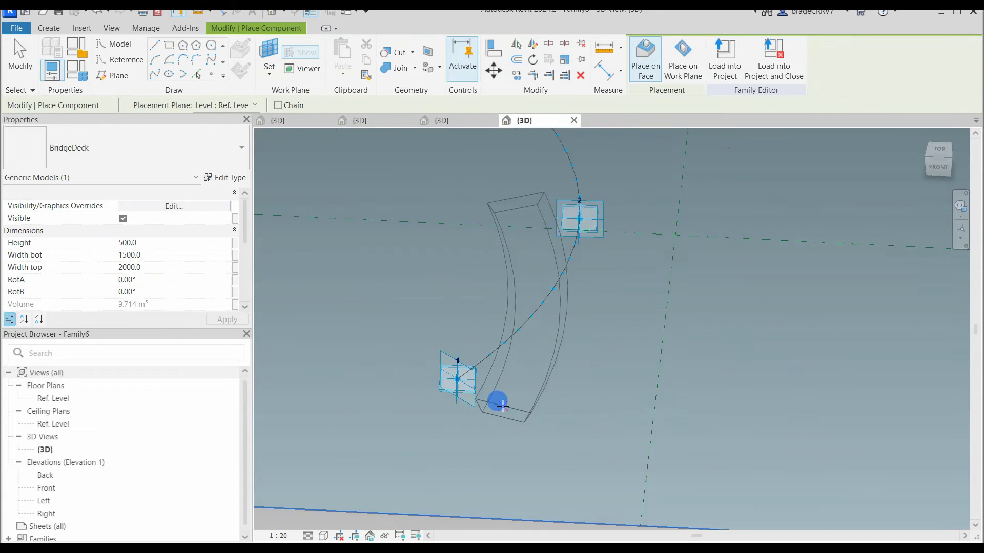
Place a BridgeDeck component on the first three nodes of the divided path, starting at adaptive point 1.
scroll(455, 378, "up", 4)
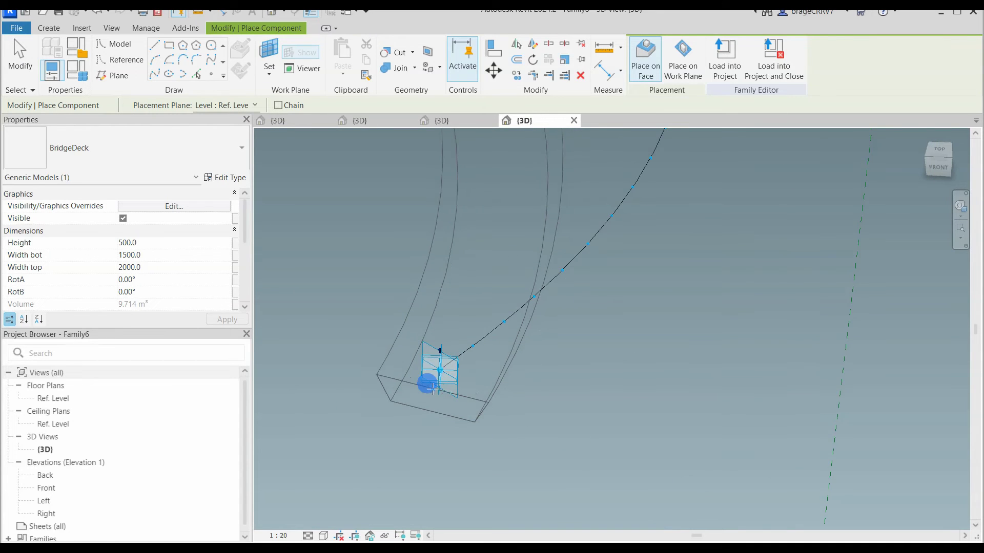
left_click(439, 371)
left_click(469, 349)
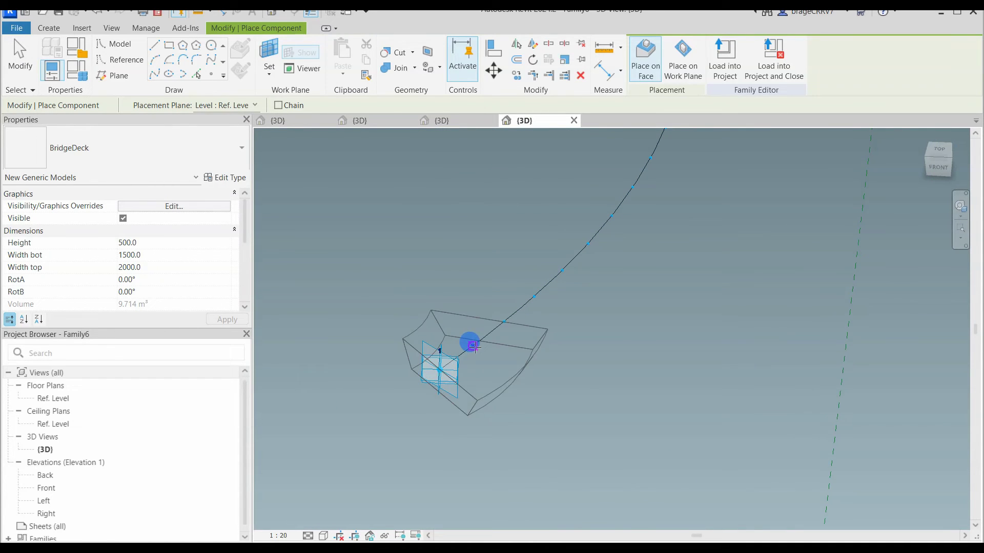
key("Escape")
key("Escape")
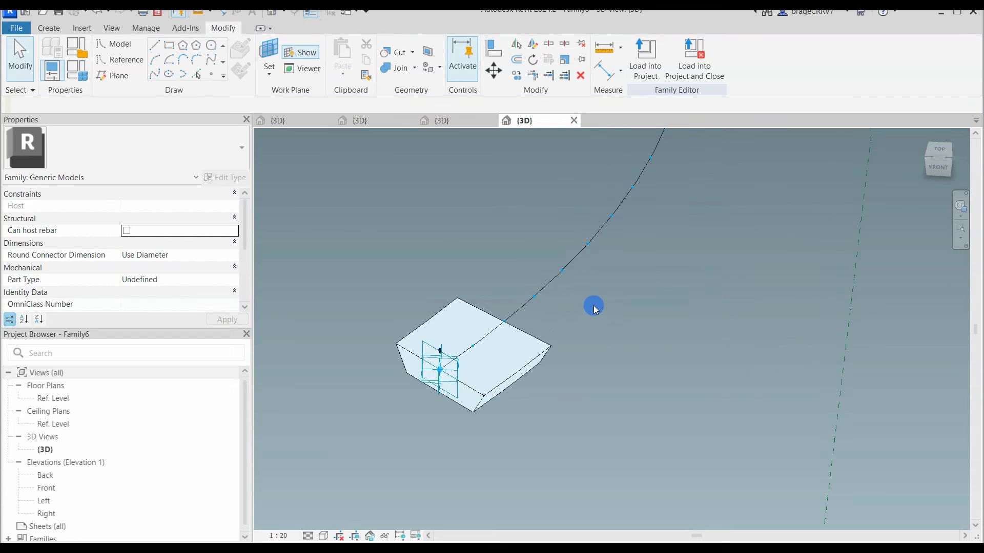
Repeat the placed BridgeDeck component along the divided path so that deck segments fill the whole spline.
scroll(593, 310, "down", 2)
middle_click_drag(617, 380, 531, 366, "shift")
left_click(451, 271)
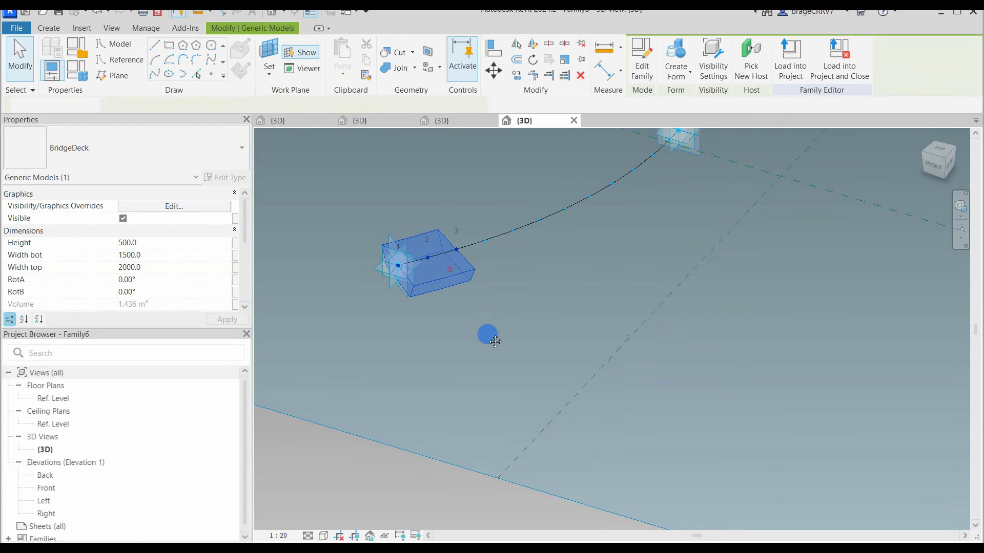
left_click(518, 374)
middle_click_drag(488, 337, 521, 347)
left_click(474, 336)
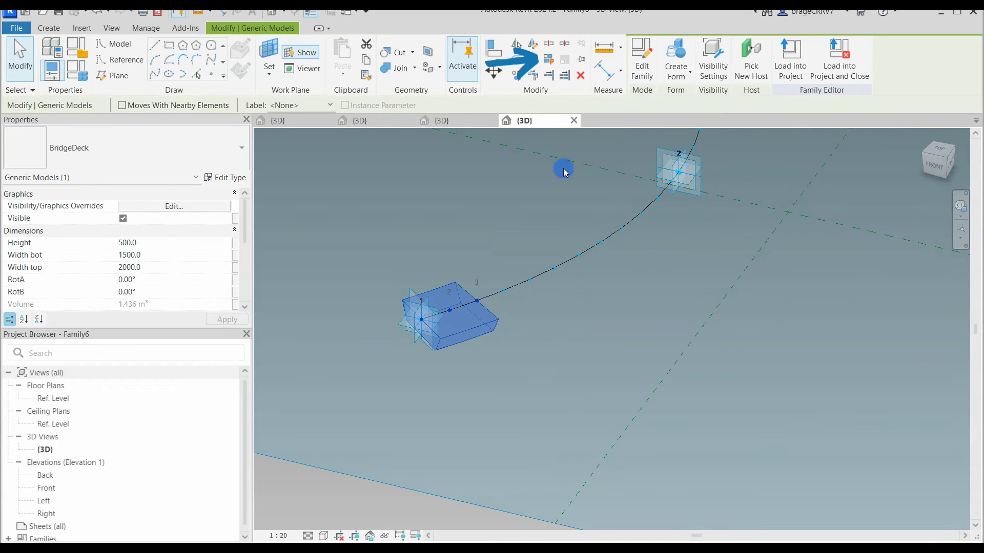
left_click(541, 73)
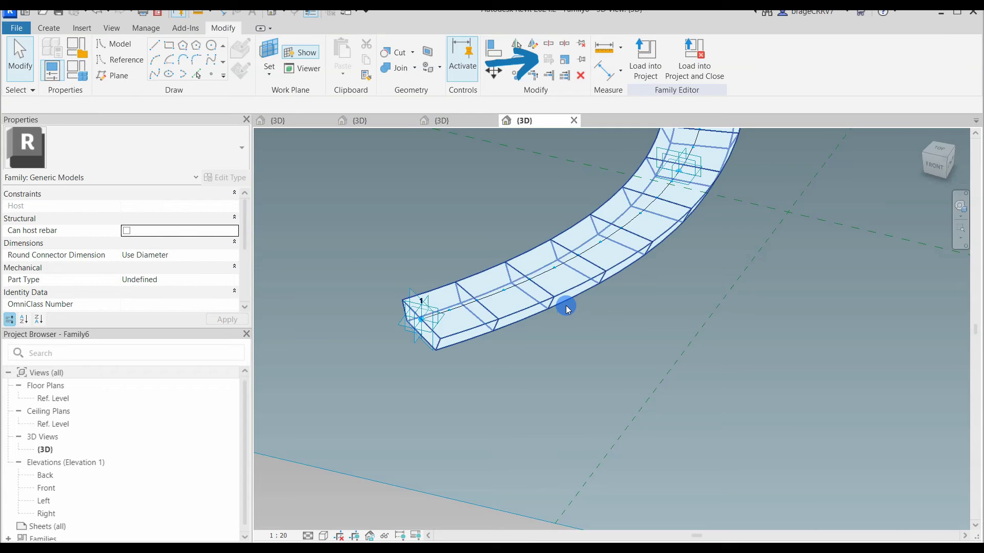
scroll(574, 359, "down", 3)
middle_click_drag(572, 358, 548, 446)
left_click(519, 399)
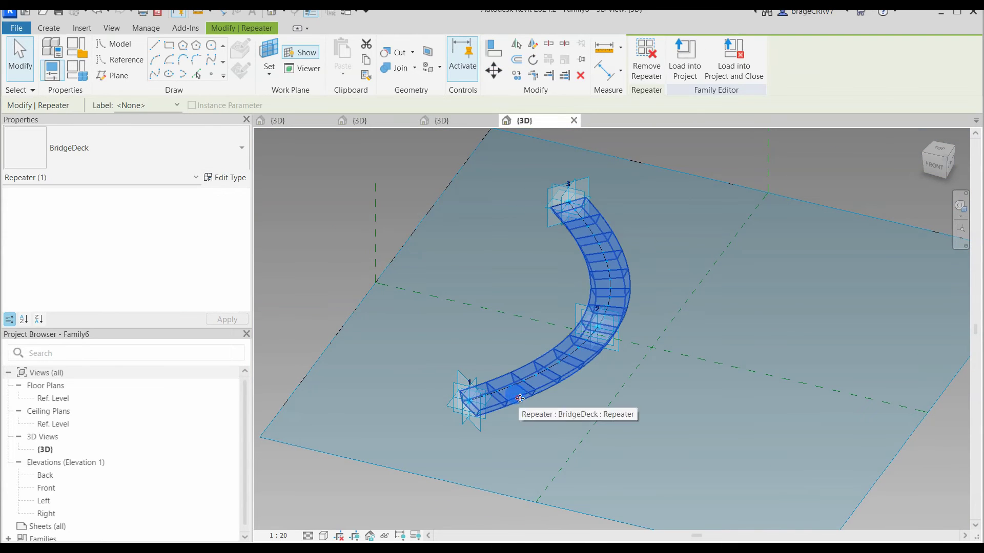
left_click(455, 246)
Move adaptive point 3 sideways along its red axis to reshape the curved bridge deck.
middle_click_drag(455, 246, 420, 300, "shift")
left_click(531, 175)
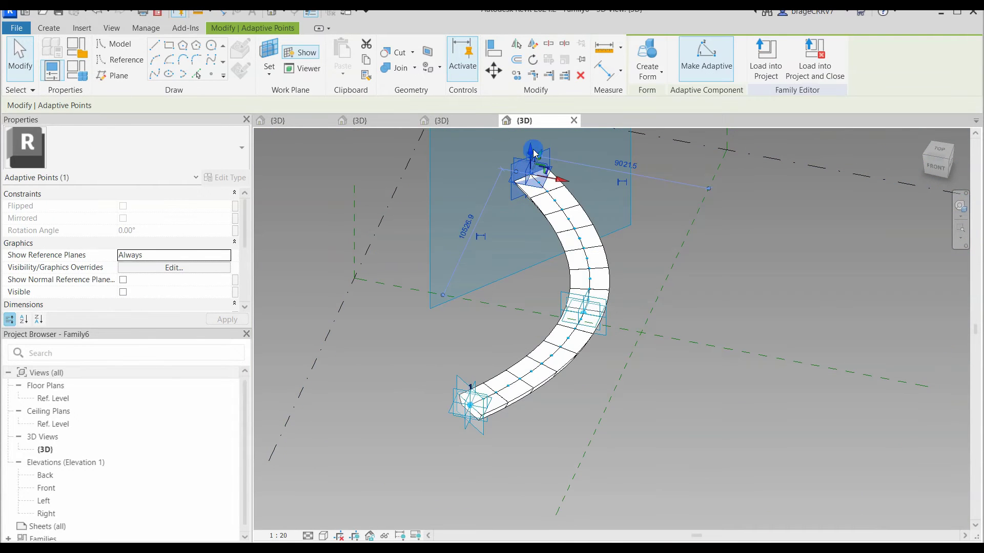
middle_click_drag(595, 282, 567, 364)
left_click_drag(533, 261, 593, 259)
Select individual deck segments near adaptive point 1 and adjust the end rotation of one of them.
scroll(593, 232, "up", 3)
middle_click_drag(542, 452, 529, 385, "shift")
scroll(528, 382, "up", 2)
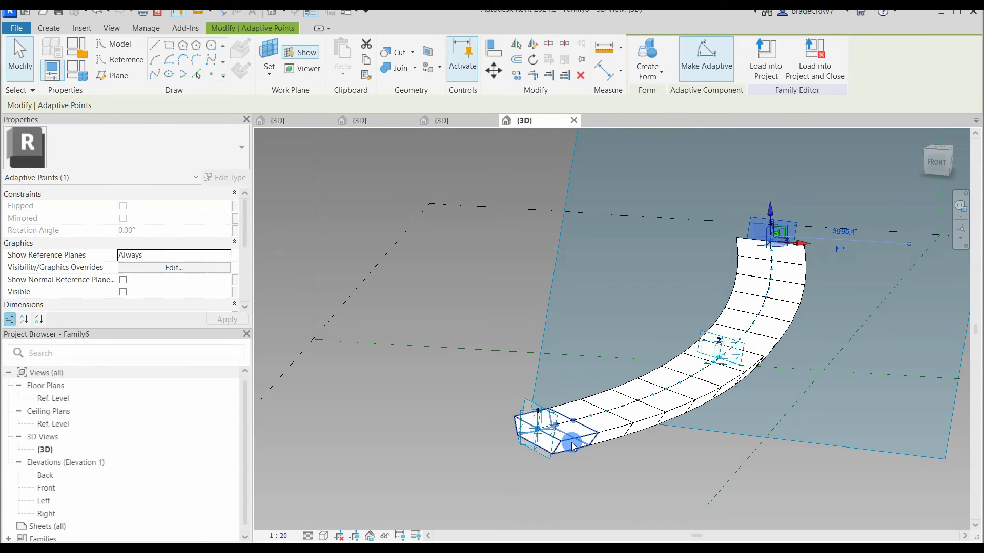
left_click(572, 443)
middle_click_drag(588, 448, 498, 432)
left_click(509, 418)
left_click(522, 472)
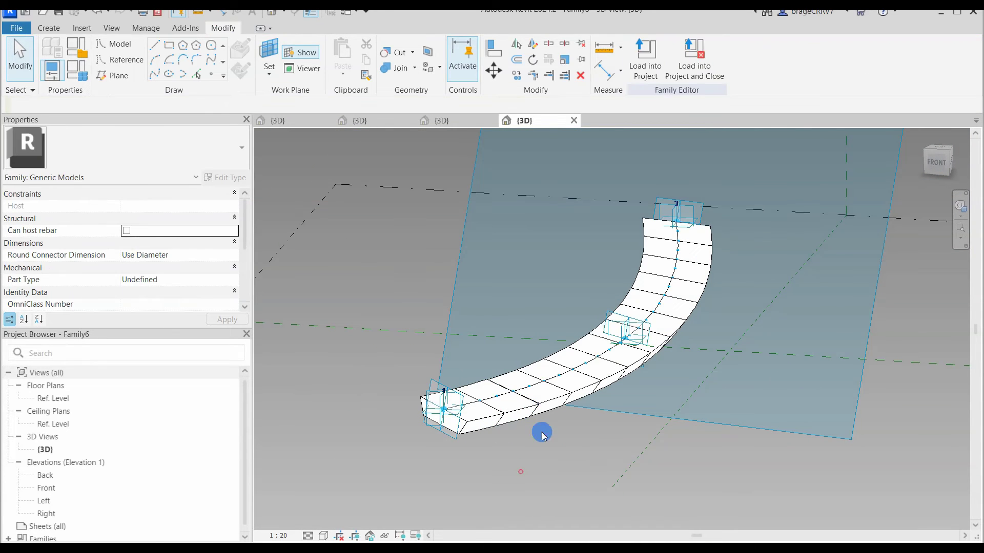
left_click(550, 408)
type("2")
scroll(589, 426, "up", 3)
left_click(571, 472)
scroll(561, 398, "up", 1)
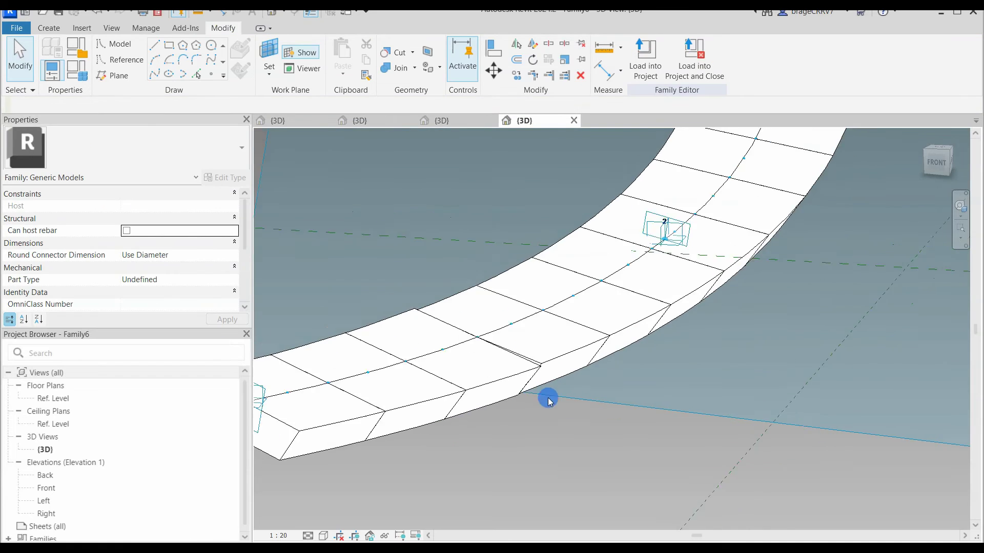
Set RotB to -1° on the second deck segment and to -2° on the segment after it.
middle_click_drag(549, 399, 597, 397, "shift")
left_click(587, 378)
left_click(120, 294)
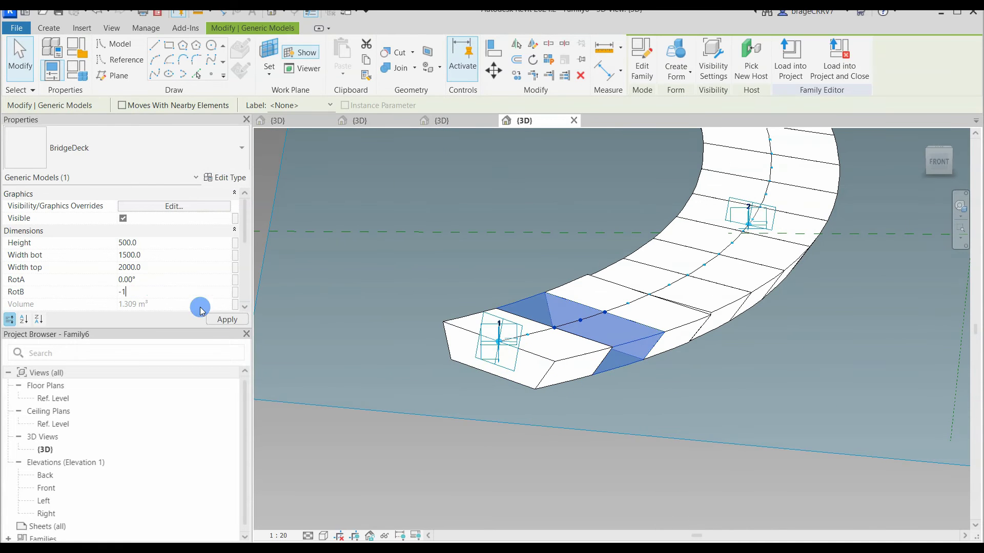
left_click(149, 323)
left_click(163, 290)
type("-2")
left_click(730, 377)
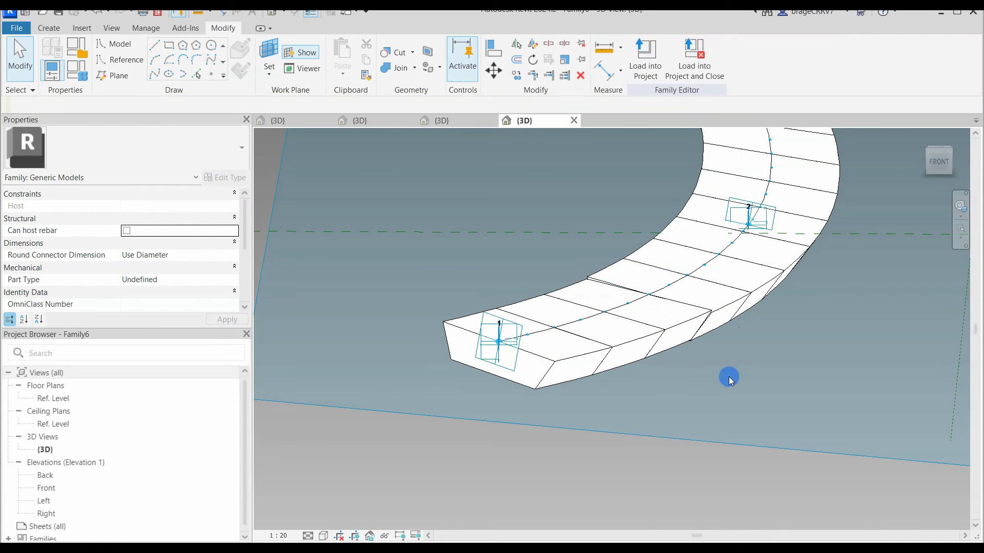
Set RotA to -2° with a negative RotB on the fourth deck segment and continue the rotations towards adaptive point 2.
middle_click_drag(730, 378, 476, 345, "shift")
left_click(425, 322)
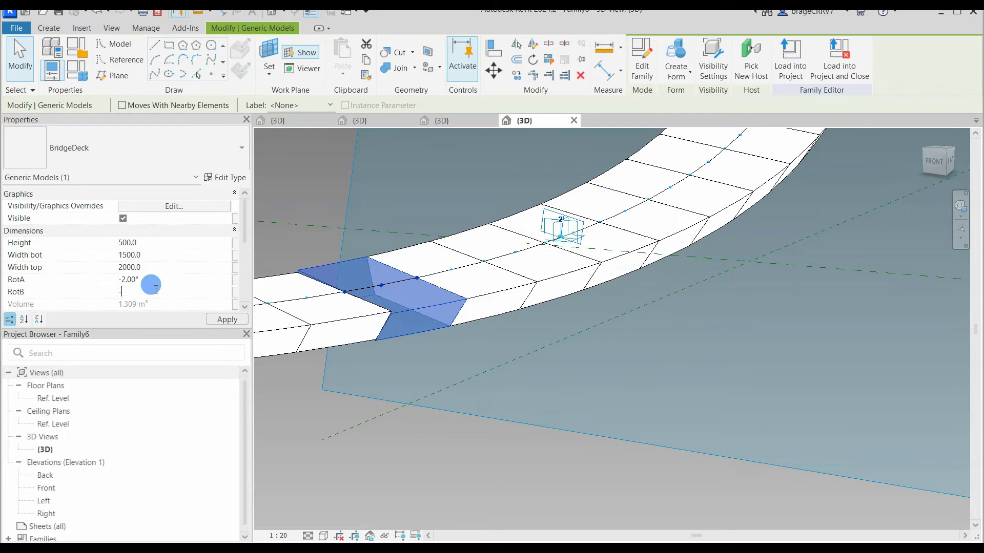
left_click(144, 280)
type("-")
left_click(217, 258)
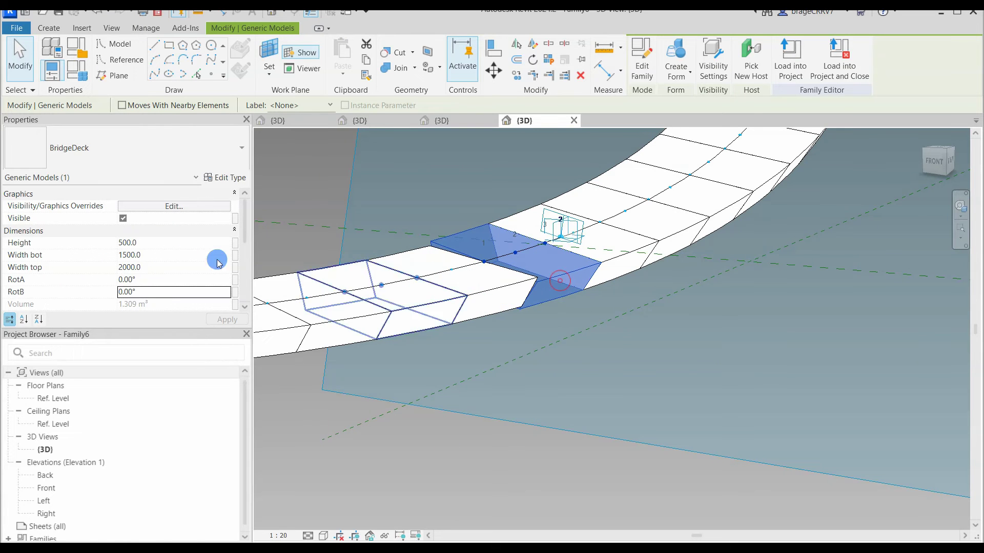
left_click(153, 279)
left_click(571, 318)
Enter a RotA of -6° for the deck segment at adaptive point 2.
middle_click_drag(571, 318, 622, 310, "shift")
left_click(542, 302)
left_click(621, 310)
left_click(145, 279)
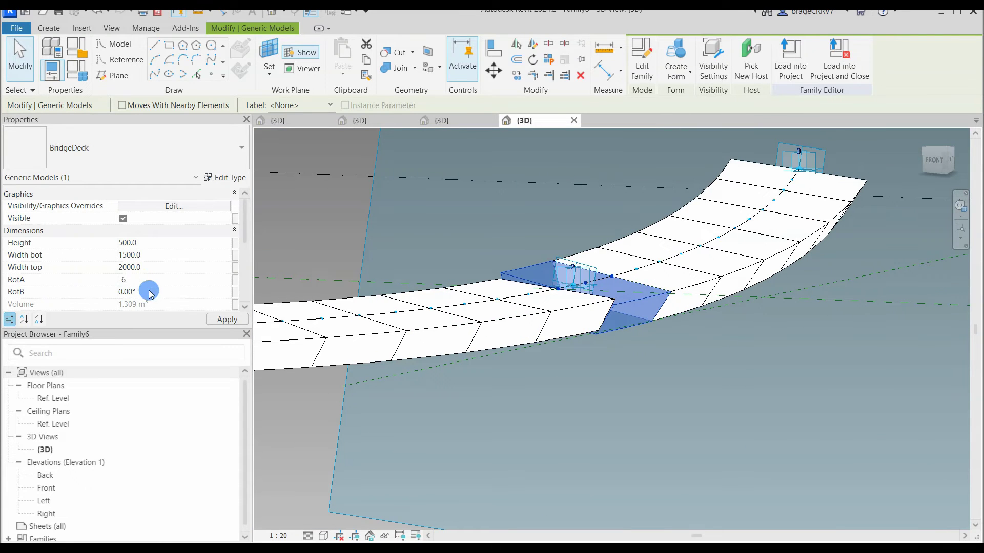
Set RotA and RotB to -5° on the deck segments just past adaptive point 2.
left_click(681, 303)
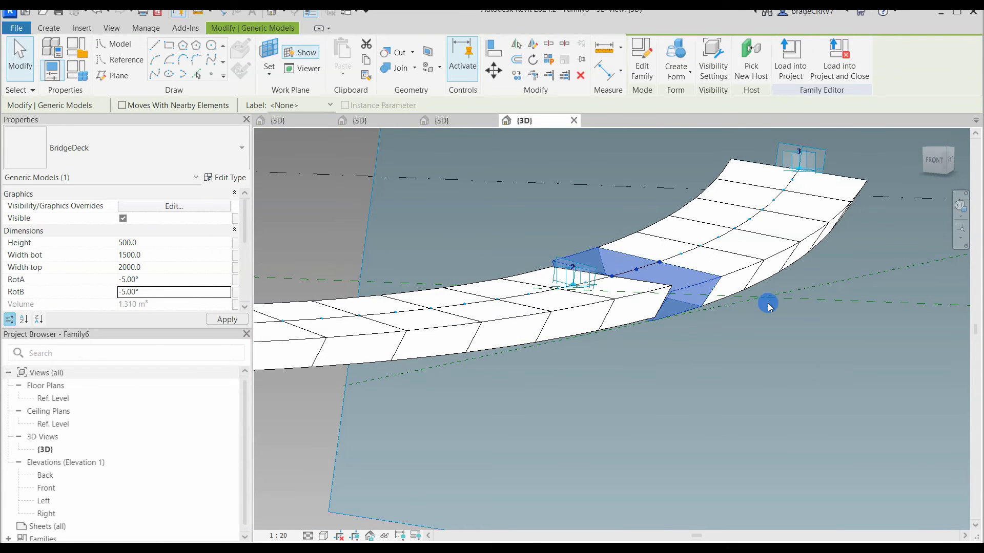
left_click(732, 287)
left_click(141, 279)
type("-5")
left_click_drag(161, 279, 100, 276)
key("ctrl+z")
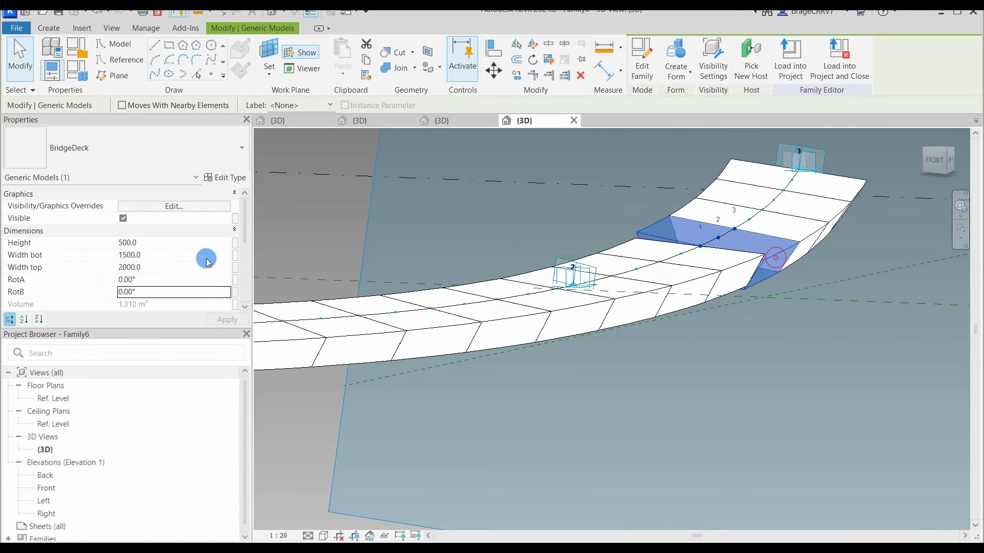
type("-5")
Set RotA and RotB to -5° on the next two deck segments leading towards adaptive point 3.
left_click(814, 236)
left_click(160, 282)
type("-5")
left_click(152, 293)
type("-5")
left_click(799, 215)
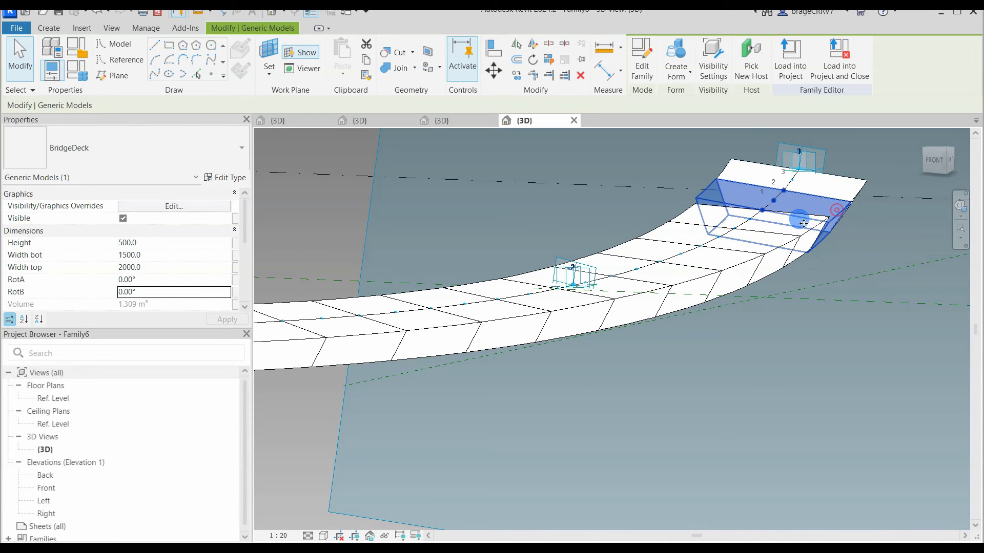
left_click(144, 280)
left_click(157, 295)
type("-5")
Set RotA to -5° on the last deck segment at adaptive point 3 and apply it.
left_click(819, 189)
left_click(154, 280)
type("-5")
left_click_drag(160, 279, 153, 277)
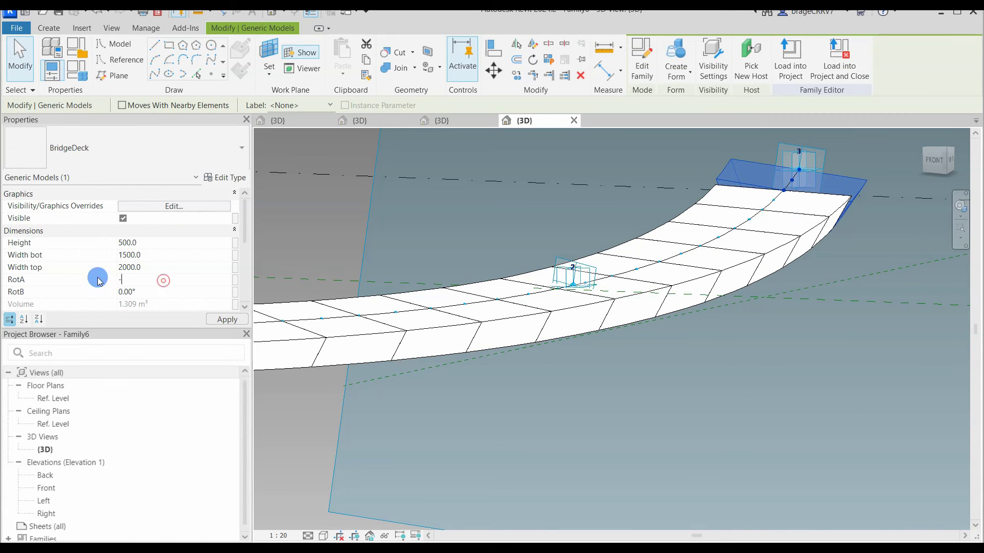
left_click(227, 319)
middle_click_drag(556, 218, 593, 259, "shift")
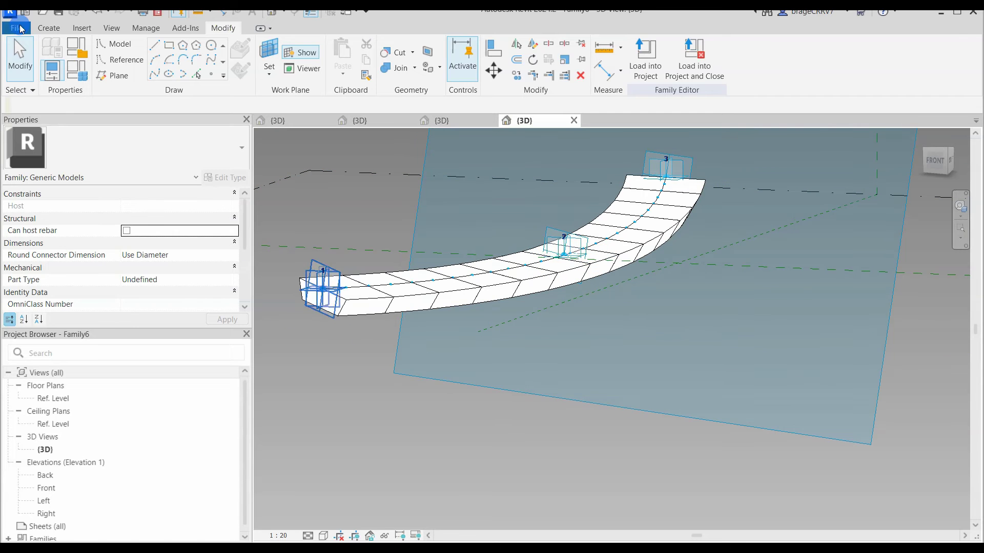
Save the current family to the desktop under the file name Bridge1.
left_click(19, 24)
mouse_move(61, 182)
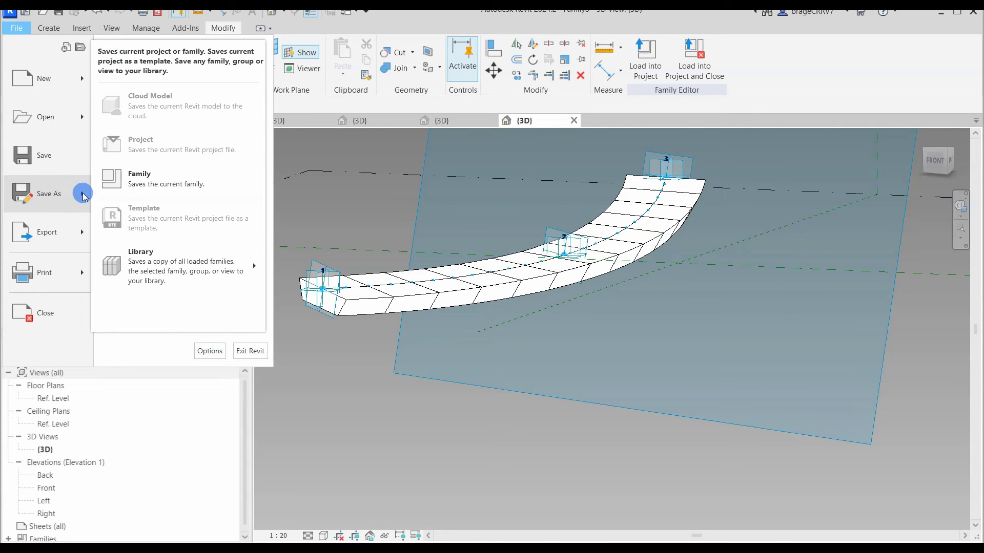
left_click(168, 189)
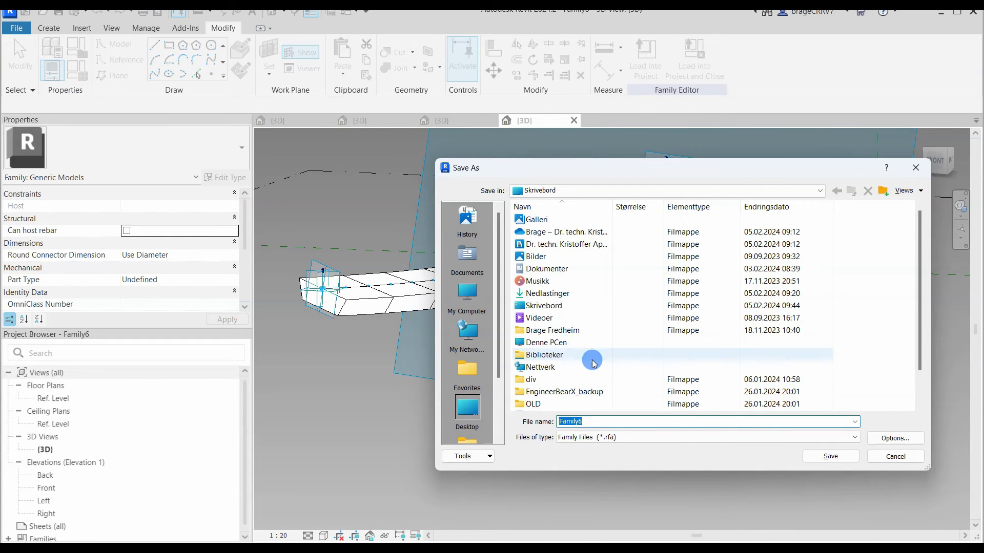
left_click(585, 391)
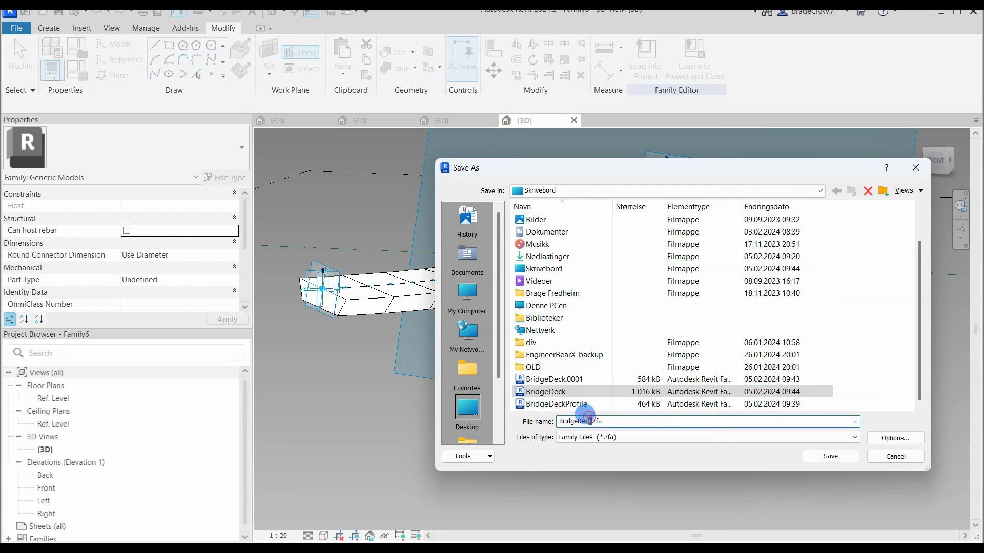
left_click(830, 456)
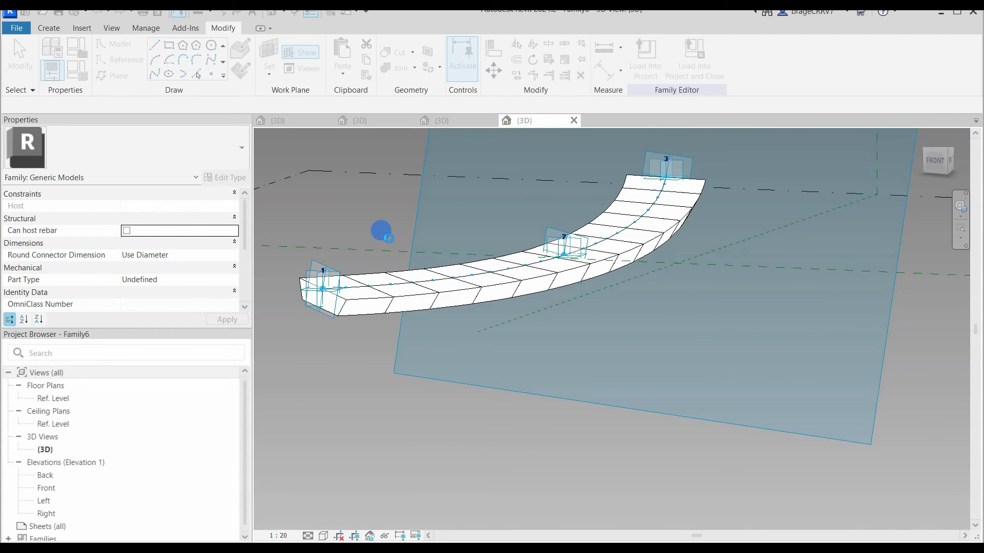
Purge all unused items from the Bridge1 family and save it.
left_click(146, 28)
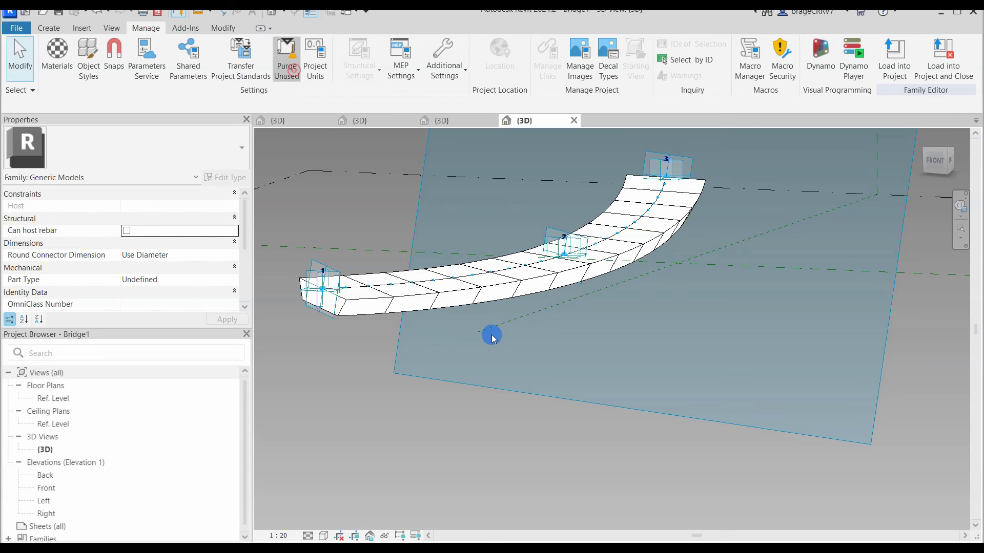
left_click(287, 59)
left_click(303, 448)
left_click(286, 59)
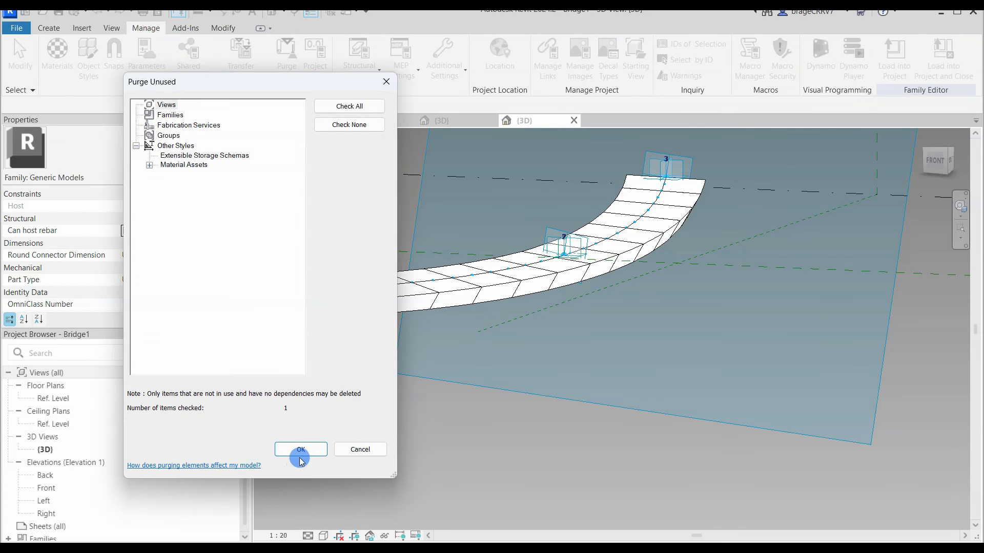
left_click(301, 448)
left_click(58, 15)
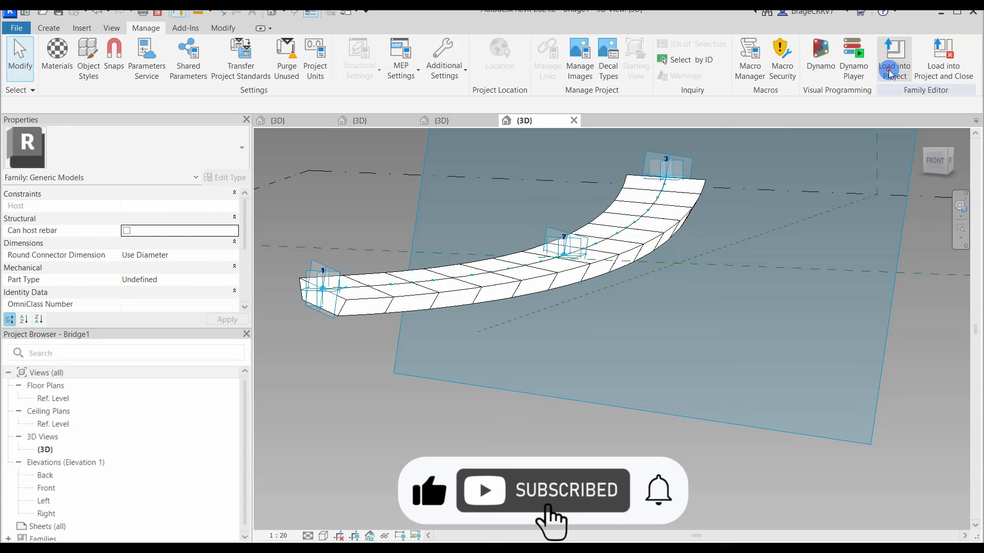
Load the Bridge1 family into the EngineerBear.rvt project only.
left_click(894, 57)
left_click(414, 239)
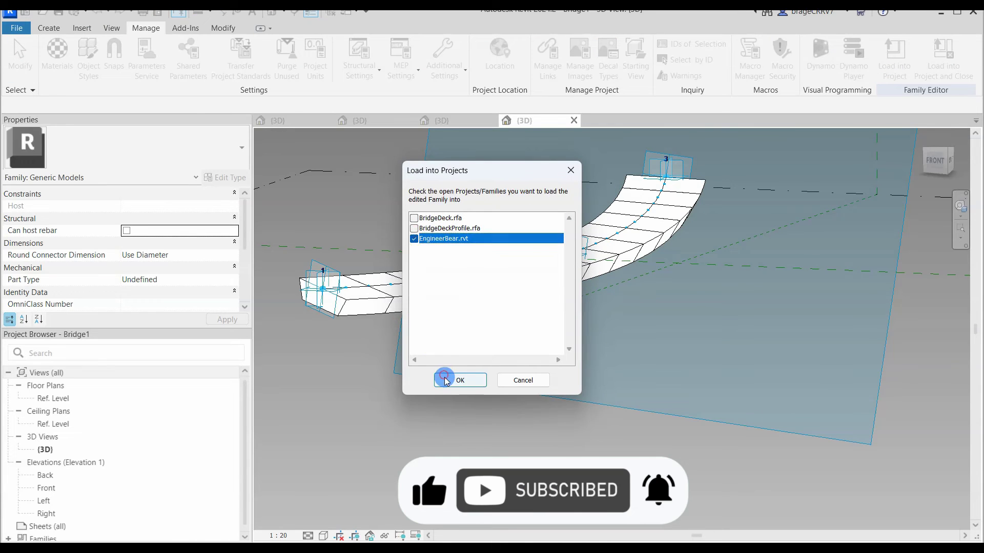
left_click(458, 379)
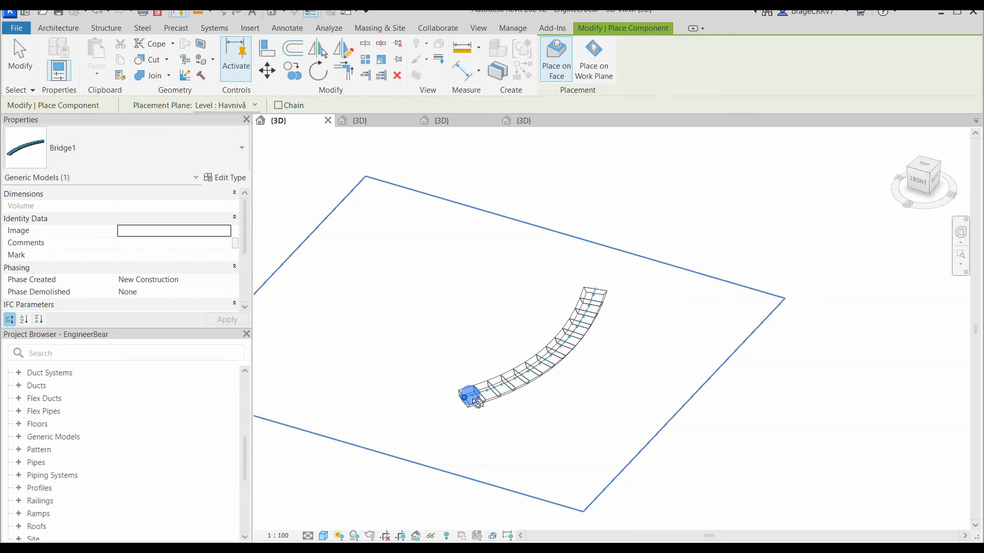
Place a curved Bridge1 component on level Havnivå by its three adaptive points and review the placed instance's properties.
middle_click_drag(470, 398, 532, 466, "shift")
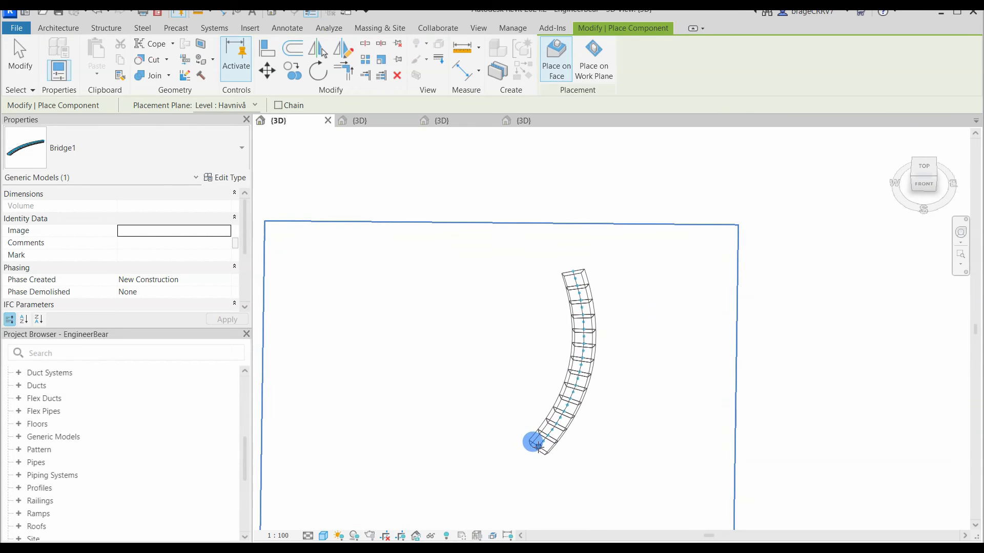
left_click(538, 447)
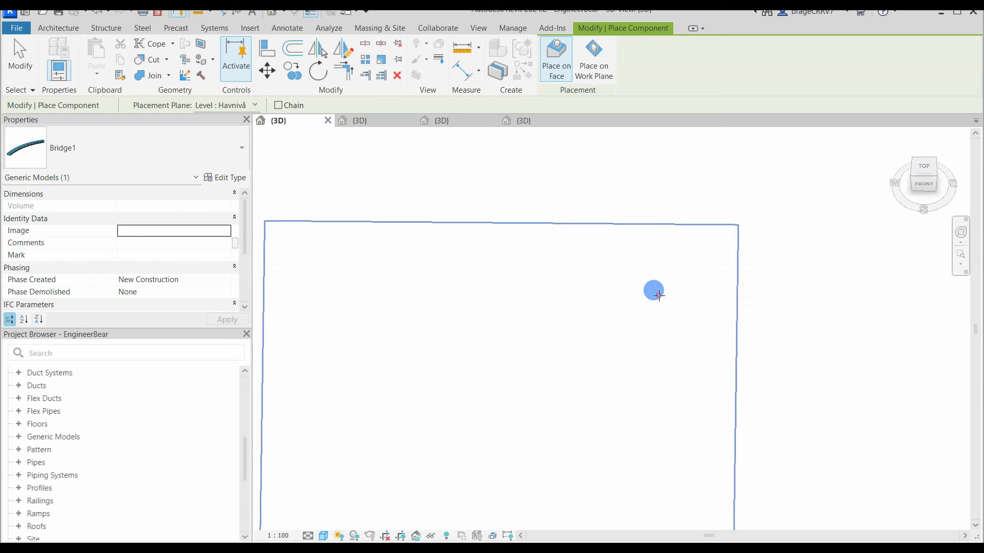
left_click(641, 291)
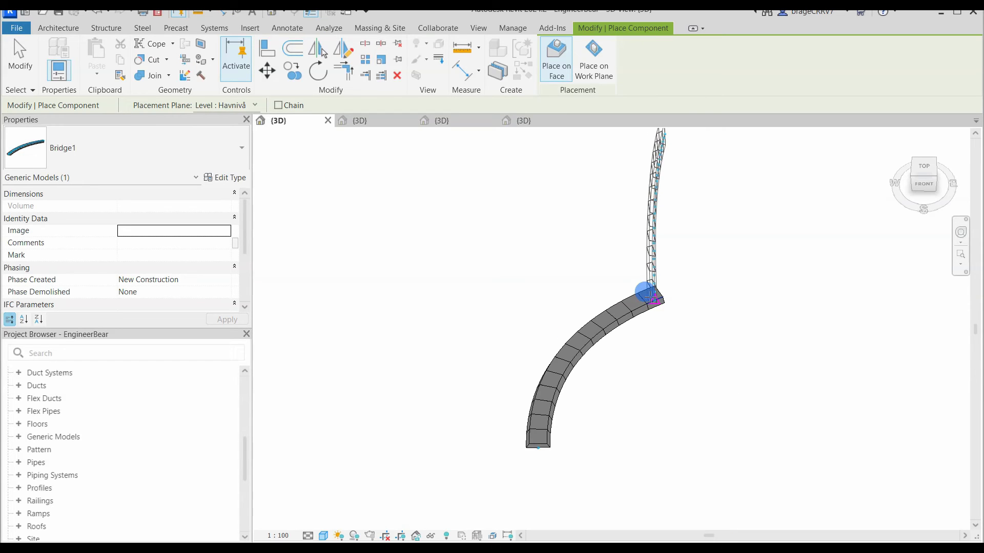
left_click(523, 388)
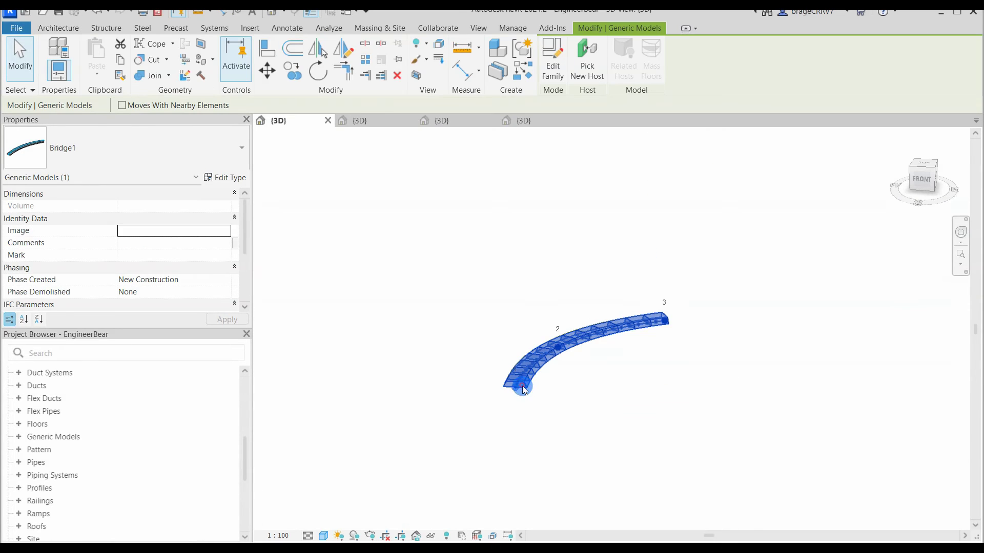
scroll(191, 257, "down", 7)
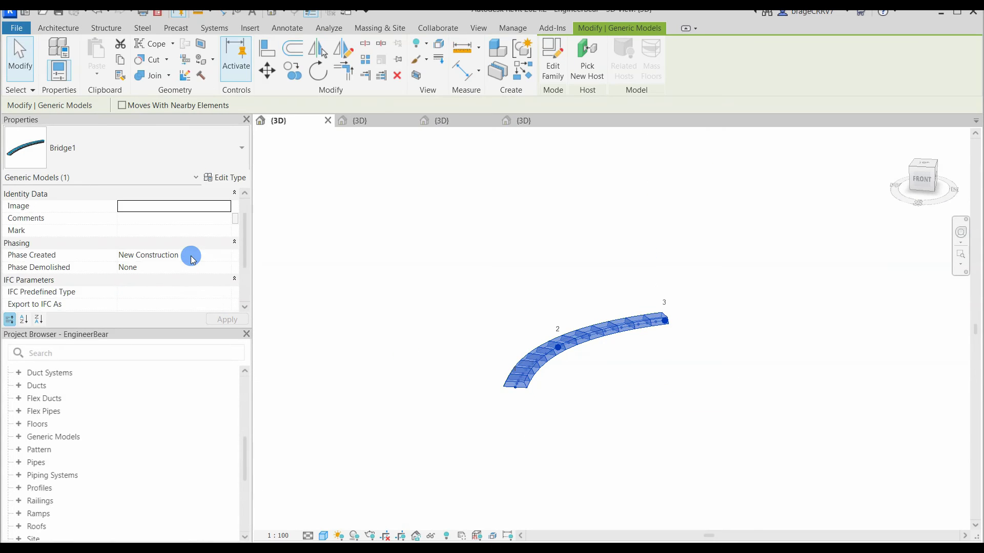
left_click(556, 401)
middle_click_drag(556, 401, 487, 362, "shift")
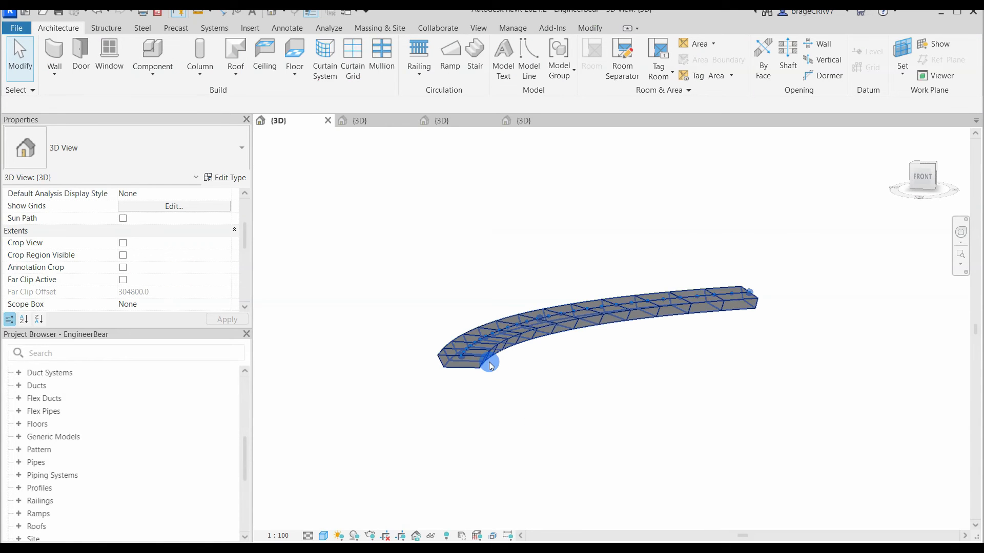
Reshape the placed Bridge1 instance by moving the adaptive point at its far end.
left_click(487, 363)
middle_click_drag(626, 391, 686, 246, "shift")
left_click_drag(690, 241, 670, 236)
left_click(639, 366)
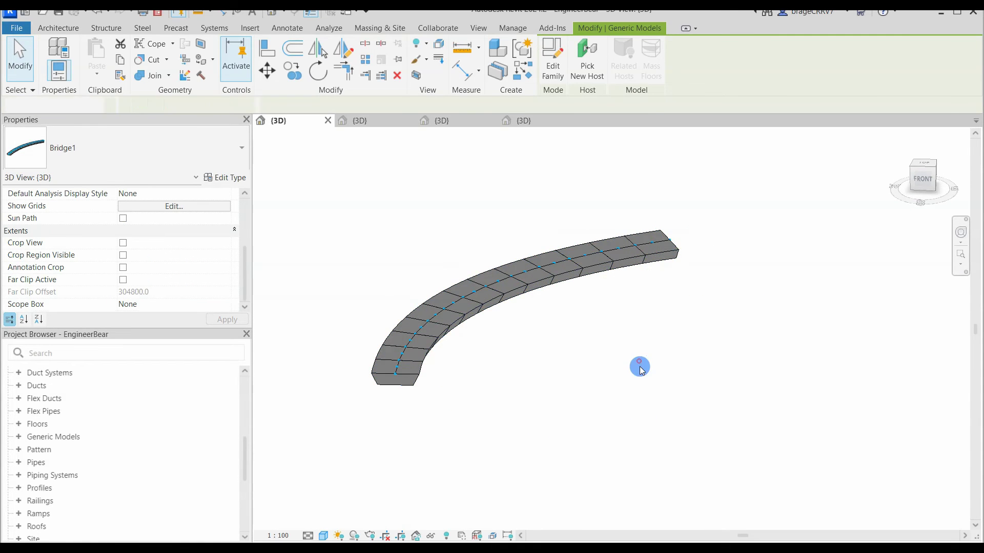
Place a second, larger arched Bridge1 instance beside the first one by its three adaptive points, dismissing the save reminder.
middle_click_drag(639, 367, 452, 428, "shift")
scroll(64, 439, "down", 4)
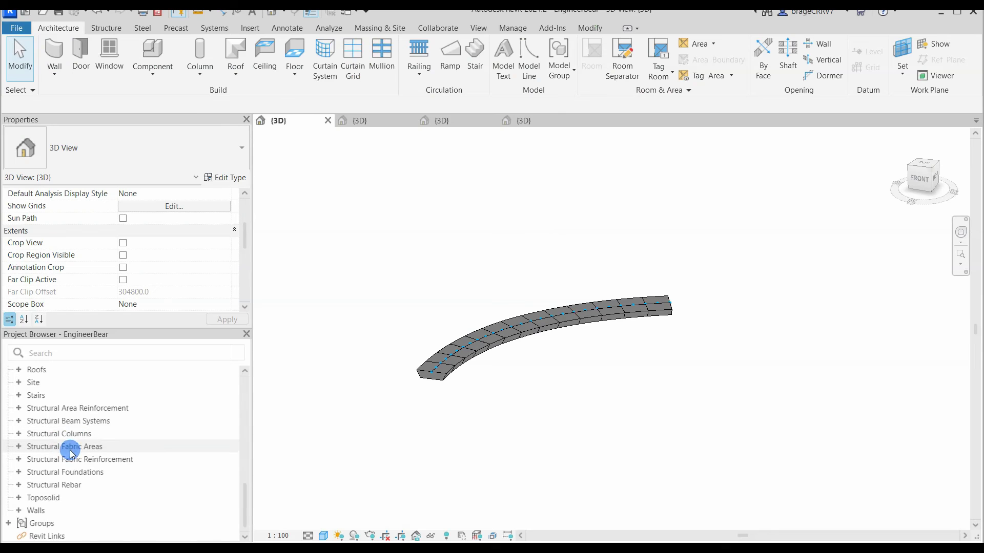
scroll(65, 442, "up", 10)
scroll(17, 402, "down", 8)
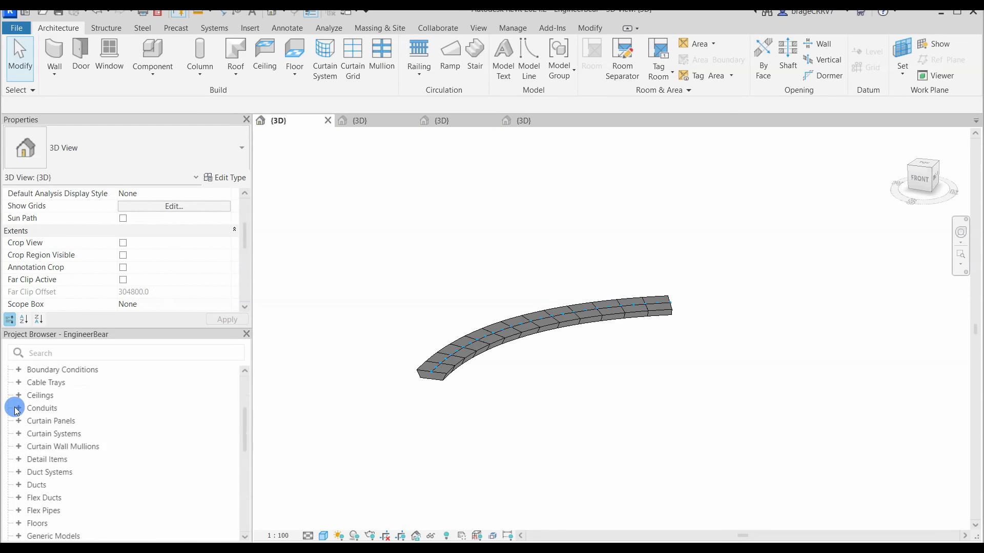
scroll(19, 405, "up", 2)
left_click(18, 408)
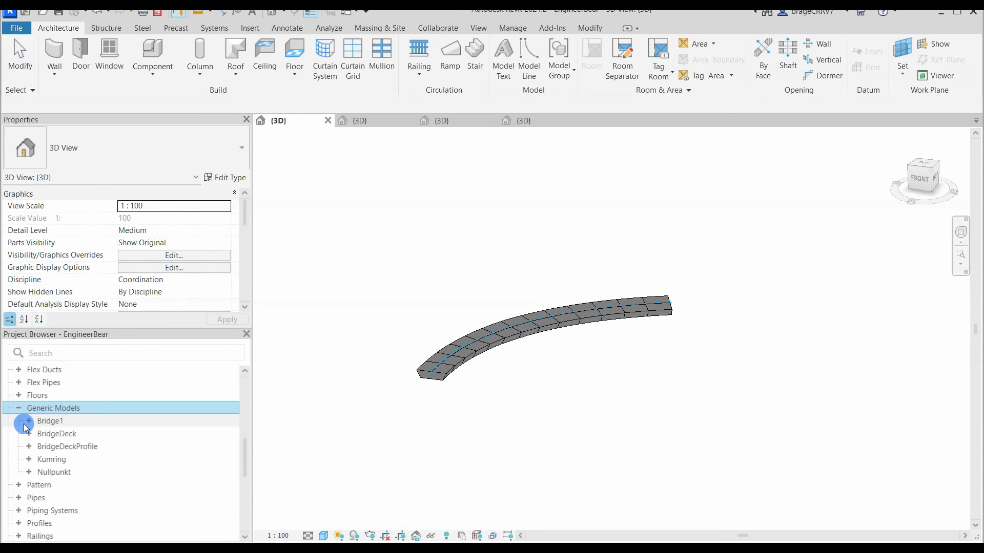
left_click(29, 421)
left_click(51, 433)
scroll(406, 391, "down", 3)
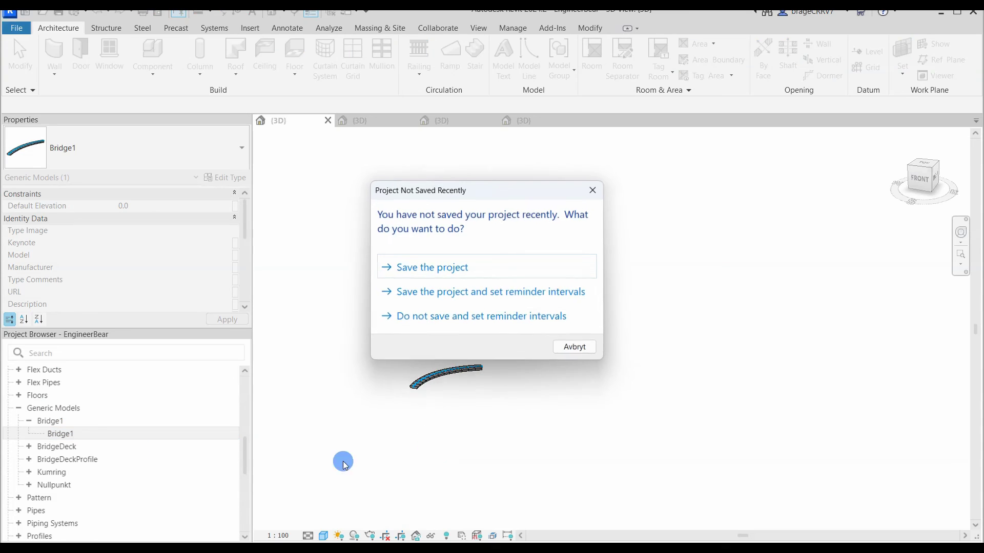
left_click(591, 191)
left_click_drag(54, 433, 328, 423)
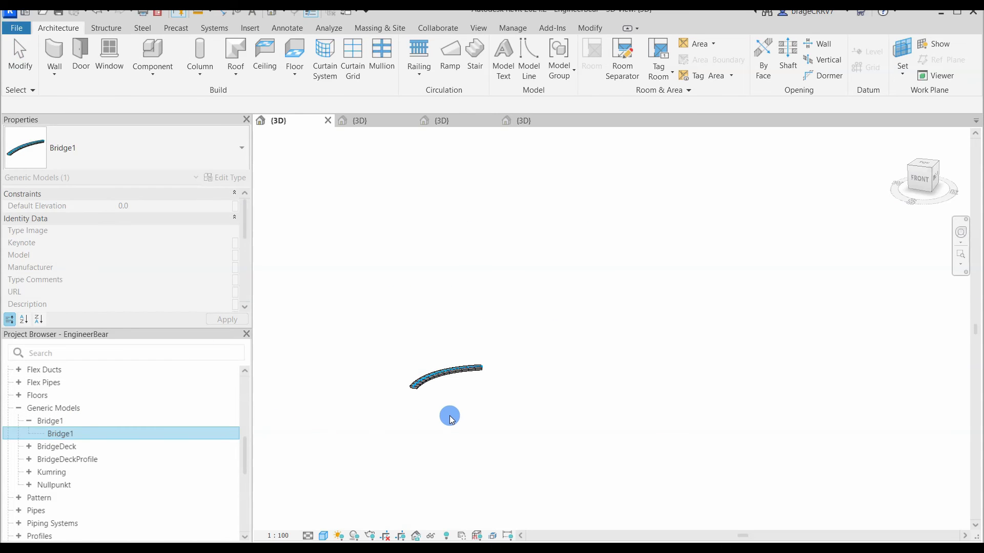
left_click_drag(450, 418, 445, 410)
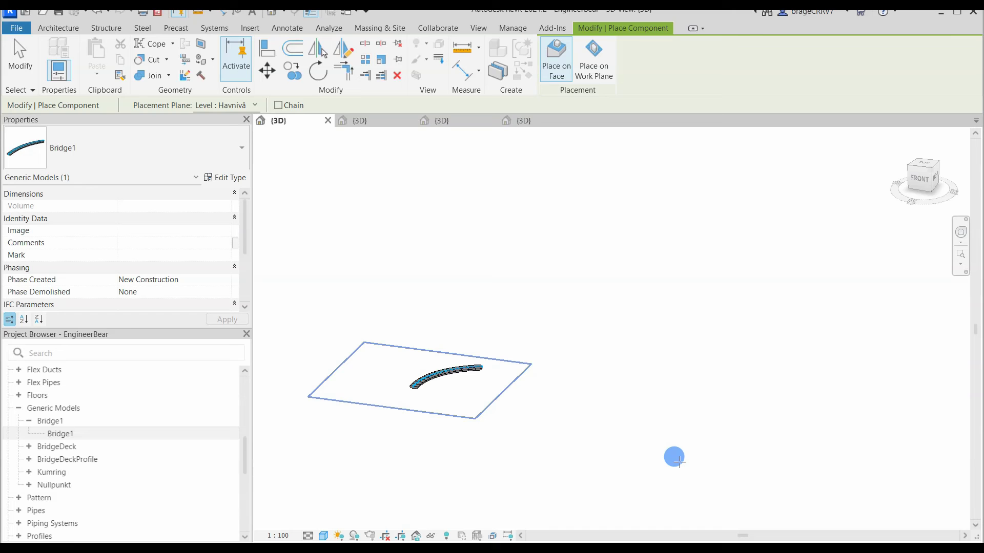
left_click(672, 455)
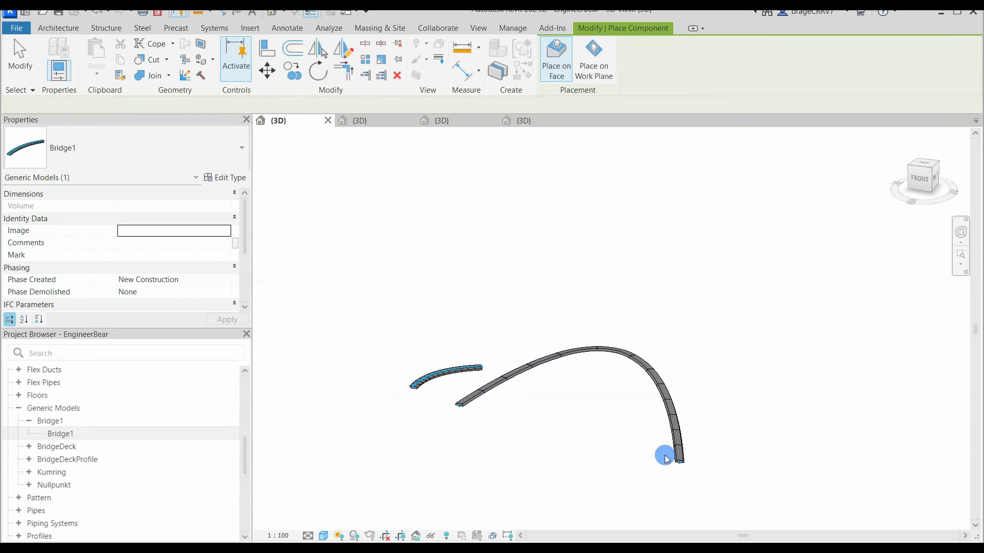
key("Escape")
Enable Flip on the newly placed Bridge1 instance, deselect it and review both bridges.
middle_click_drag(533, 463, 510, 346, "shift")
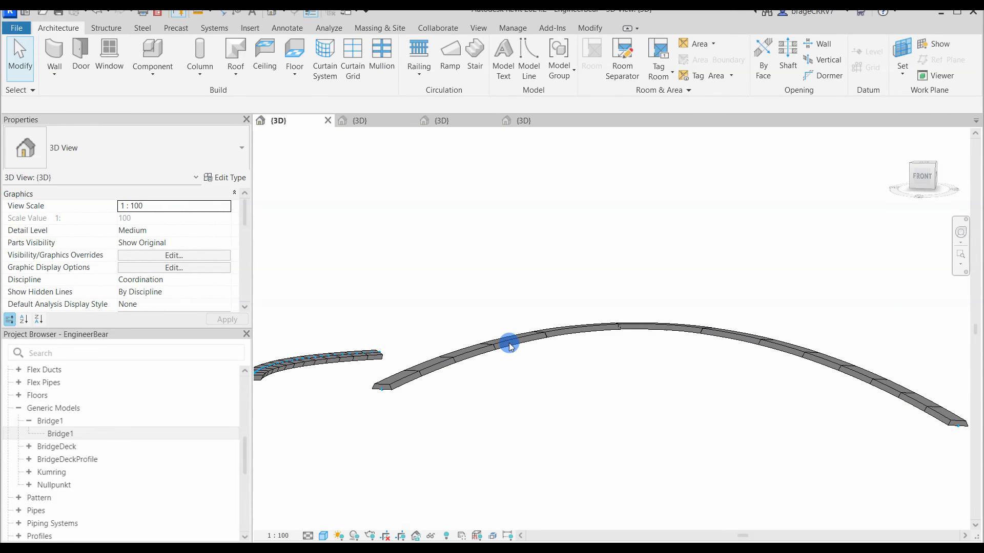
left_click(476, 371)
scroll(132, 241, "down", 3)
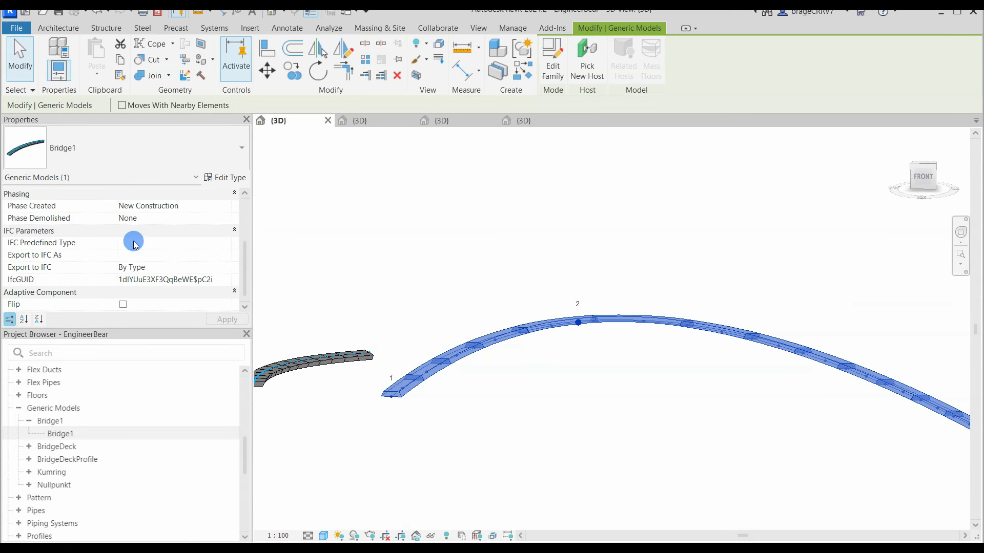
left_click(123, 296)
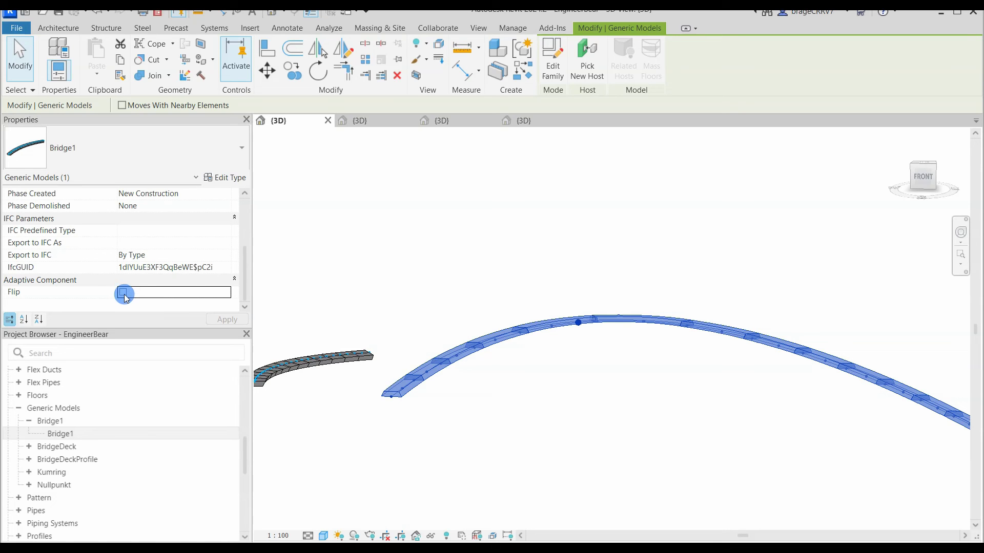
left_click(124, 294)
left_click(502, 413)
middle_click_drag(503, 413, 416, 357, "shift")
left_click(354, 319)
key("Escape")
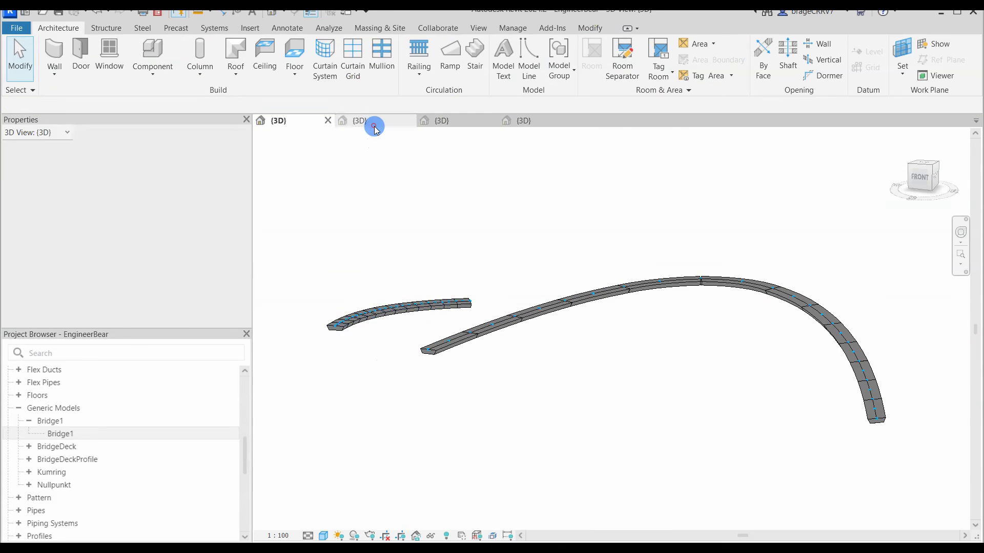
Switch to the Bridge1 family, check a BridgeDeck segment's dimension parameters, and begin a new family parameter in Family Types.
left_click(523, 122)
middle_click_drag(738, 364, 429, 380, "shift")
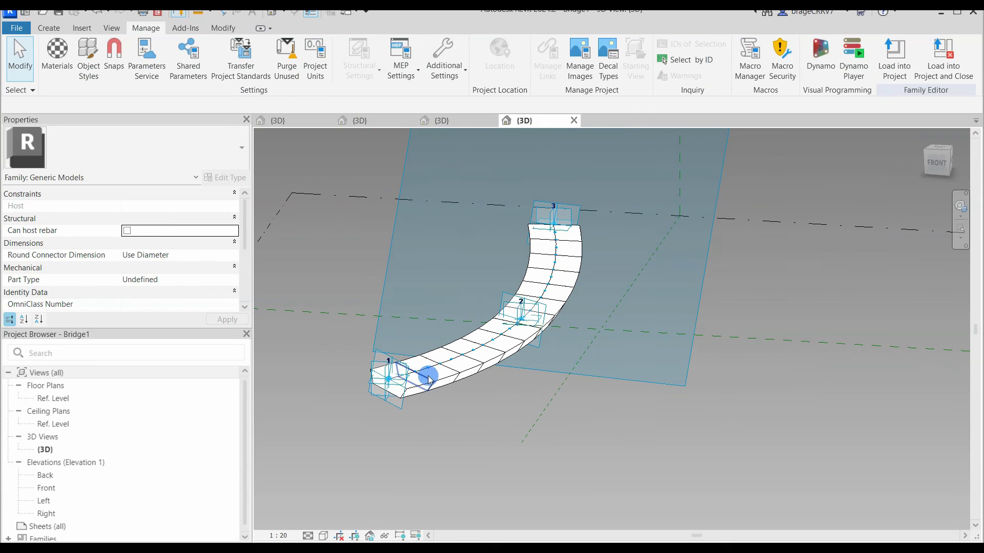
left_click(444, 385)
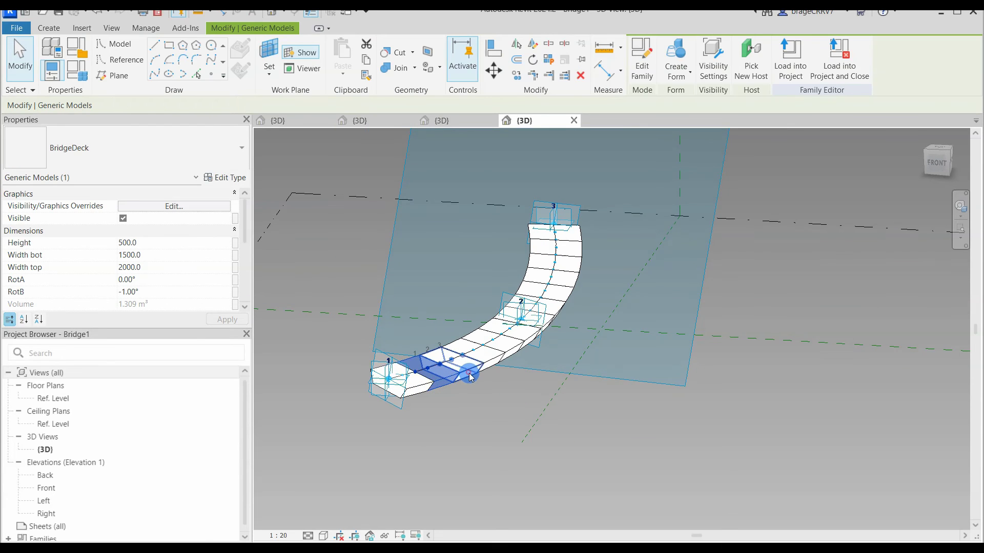
left_click(444, 470)
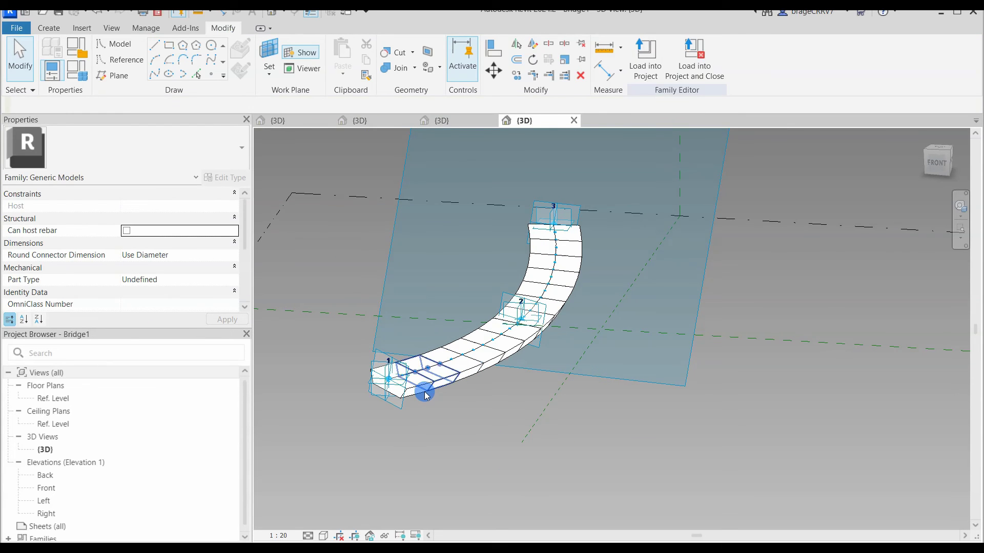
left_click(74, 71)
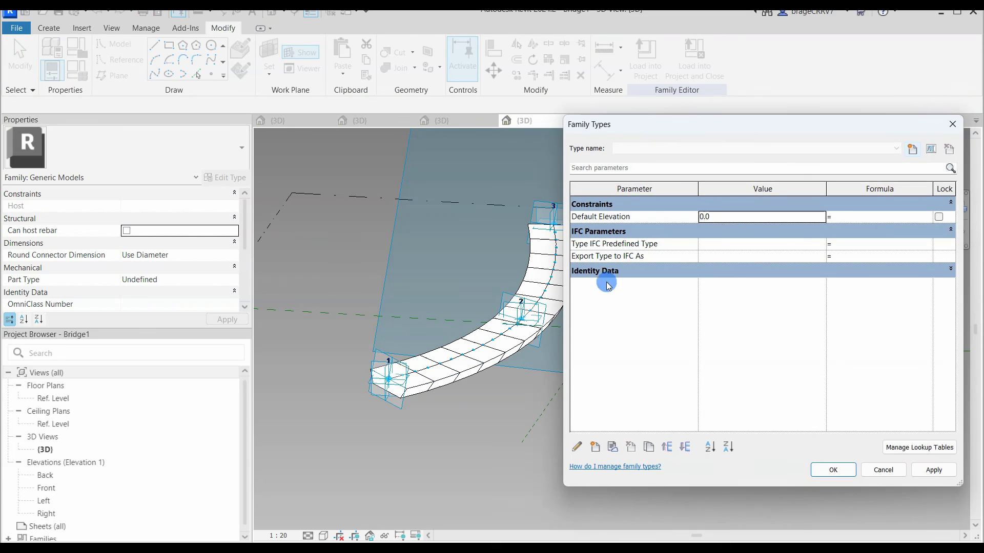
left_click(595, 449)
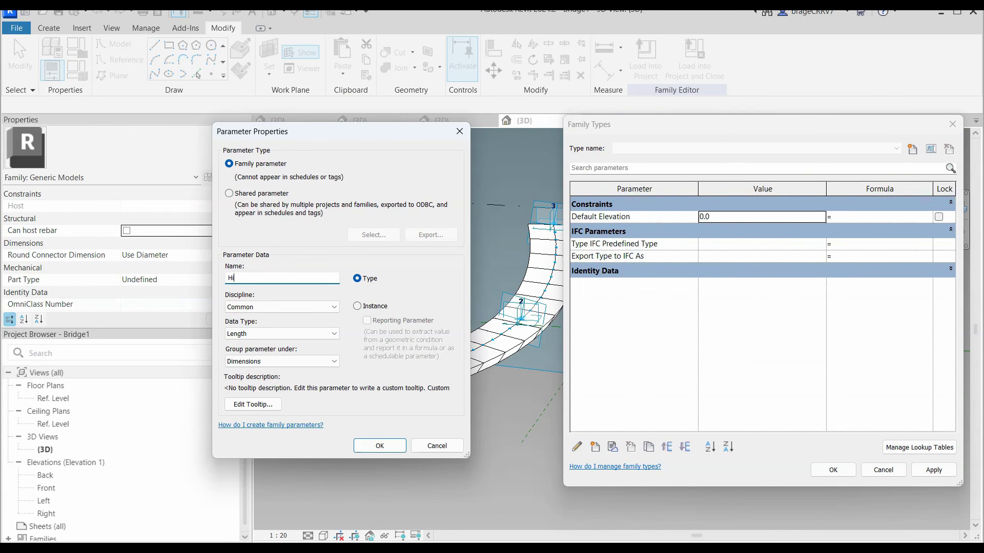